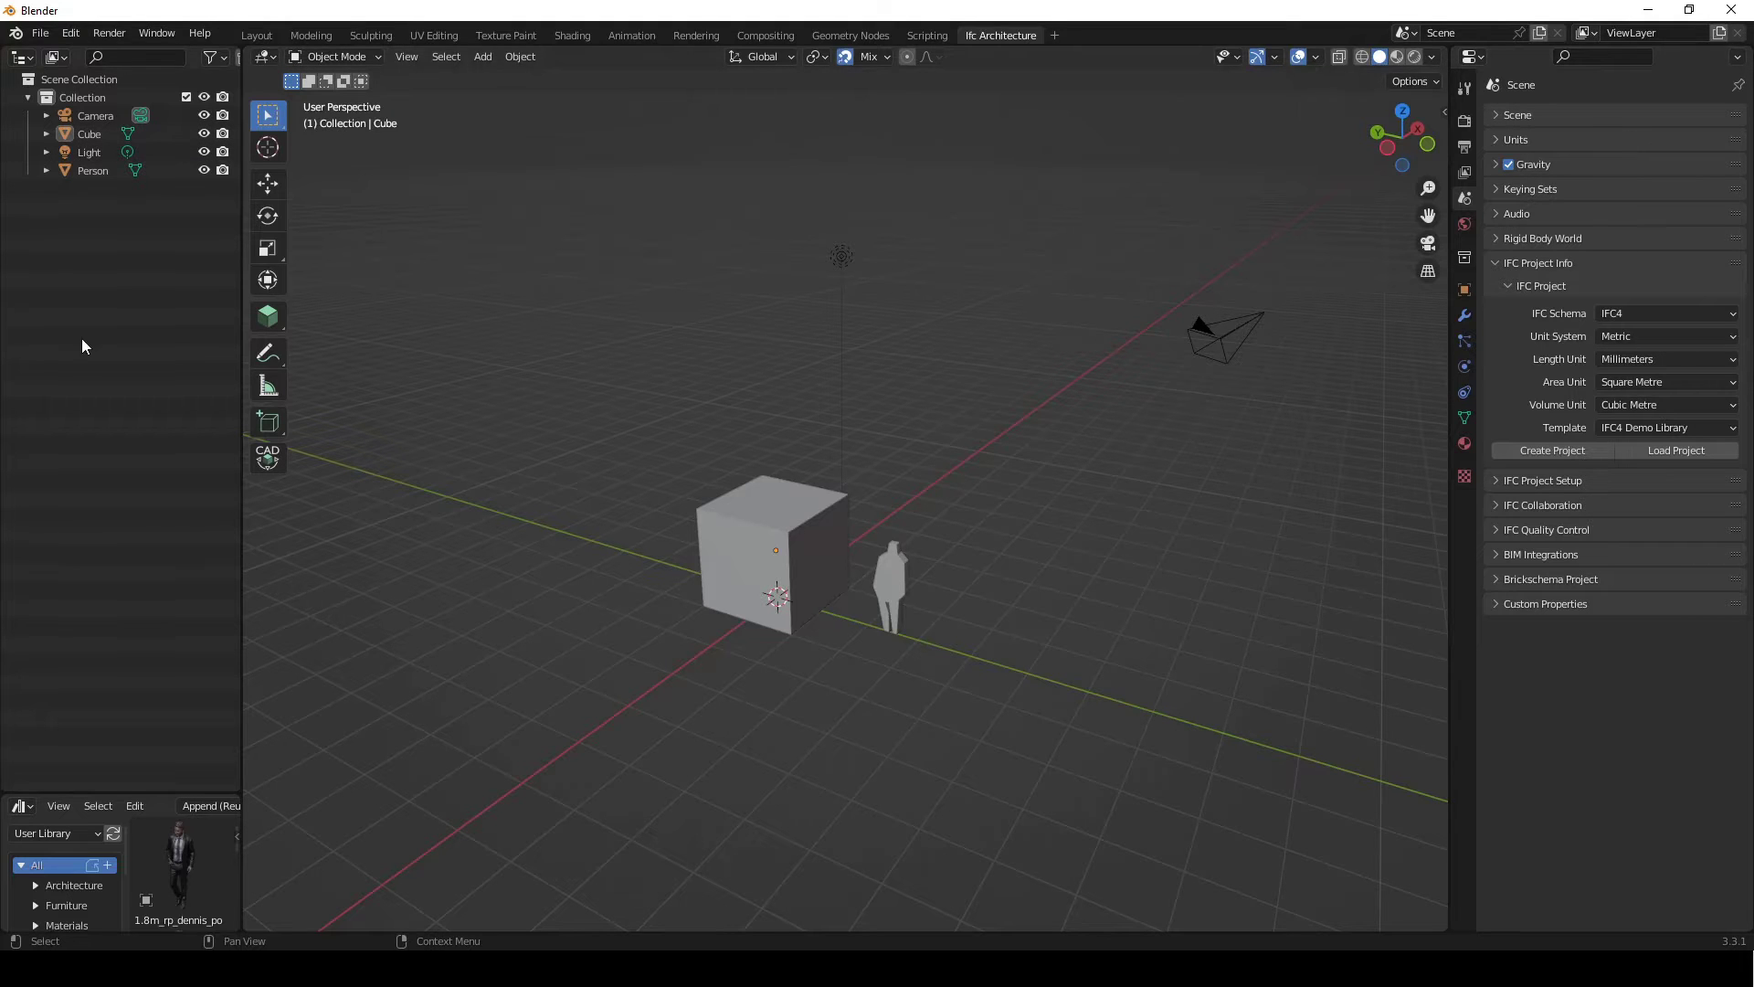
Look over the snapping and gizmo settings, and toggle the viewport sidebar on and off
left_click(870, 58)
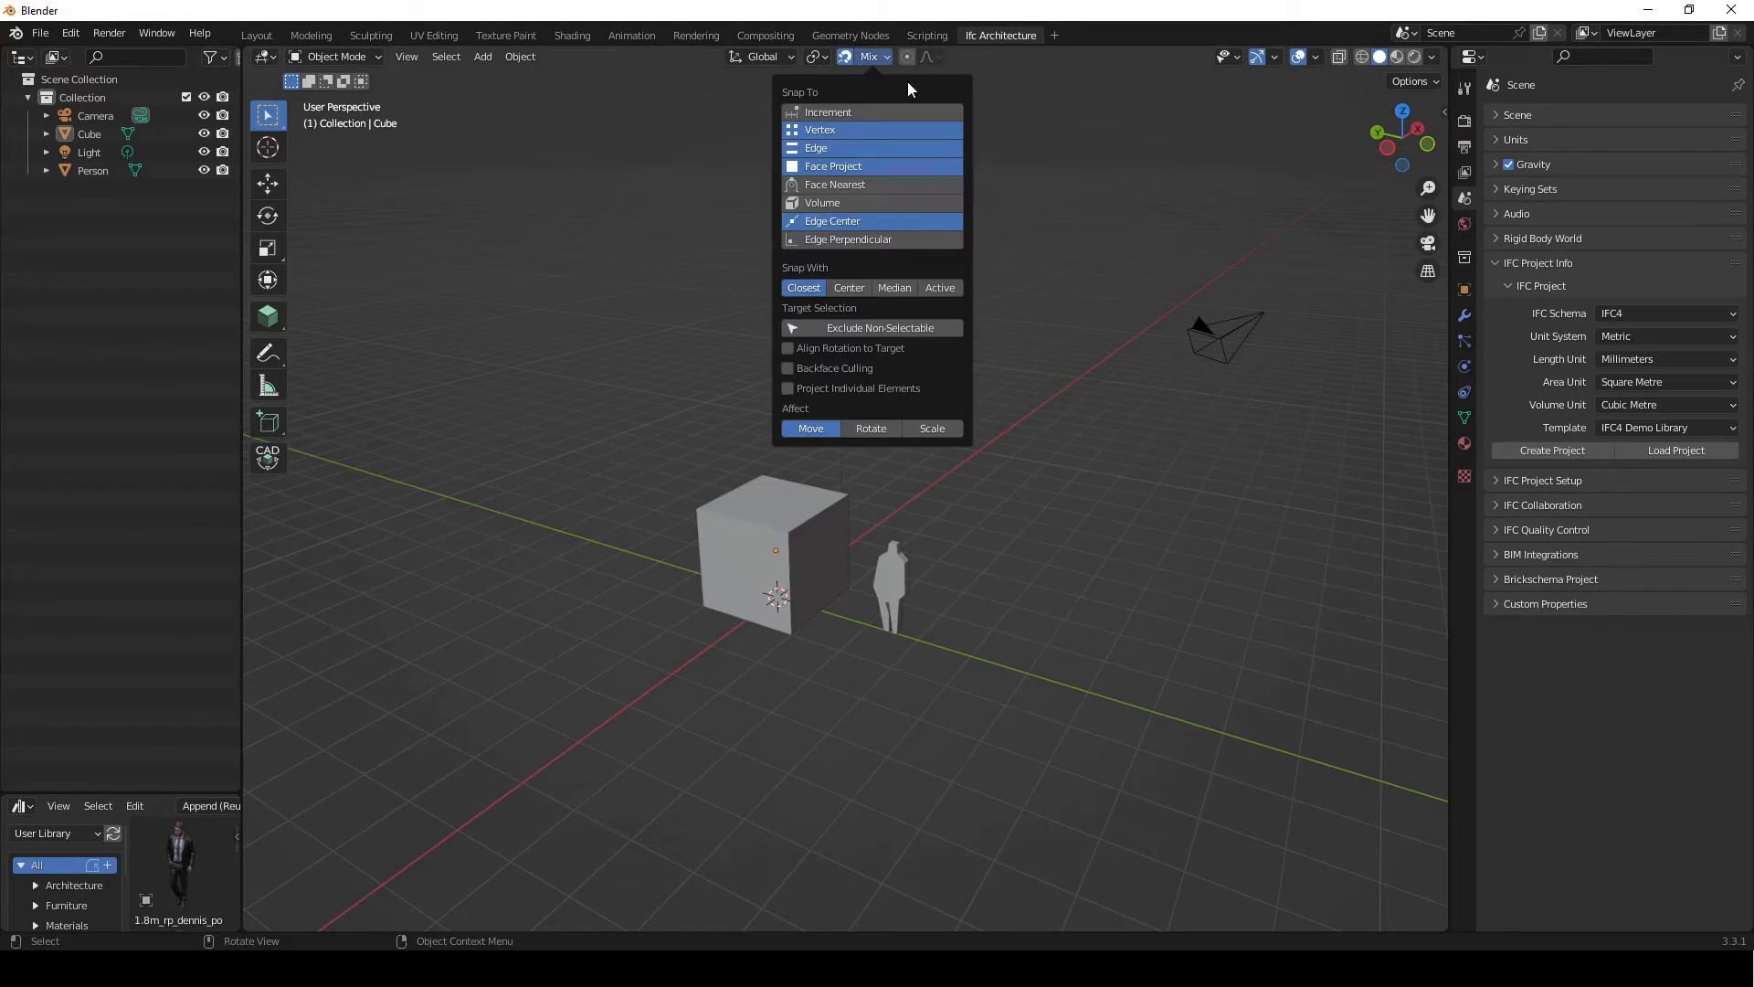
left_click(1276, 57)
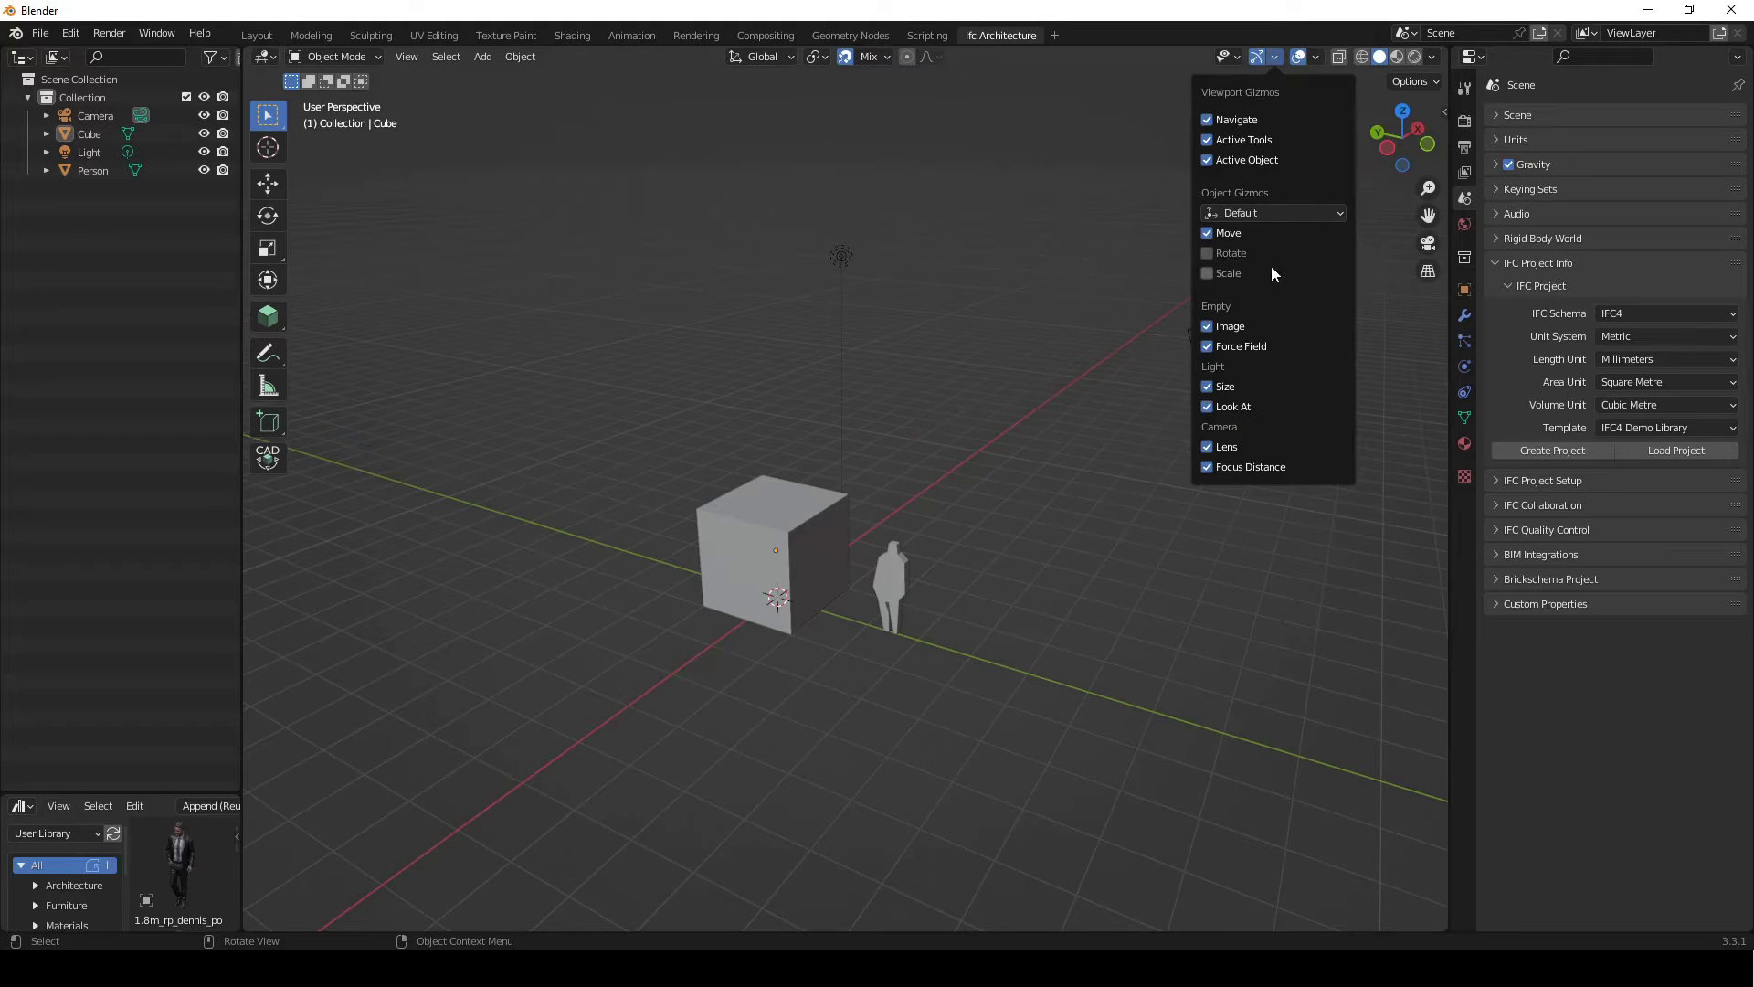
left_click(1445, 111)
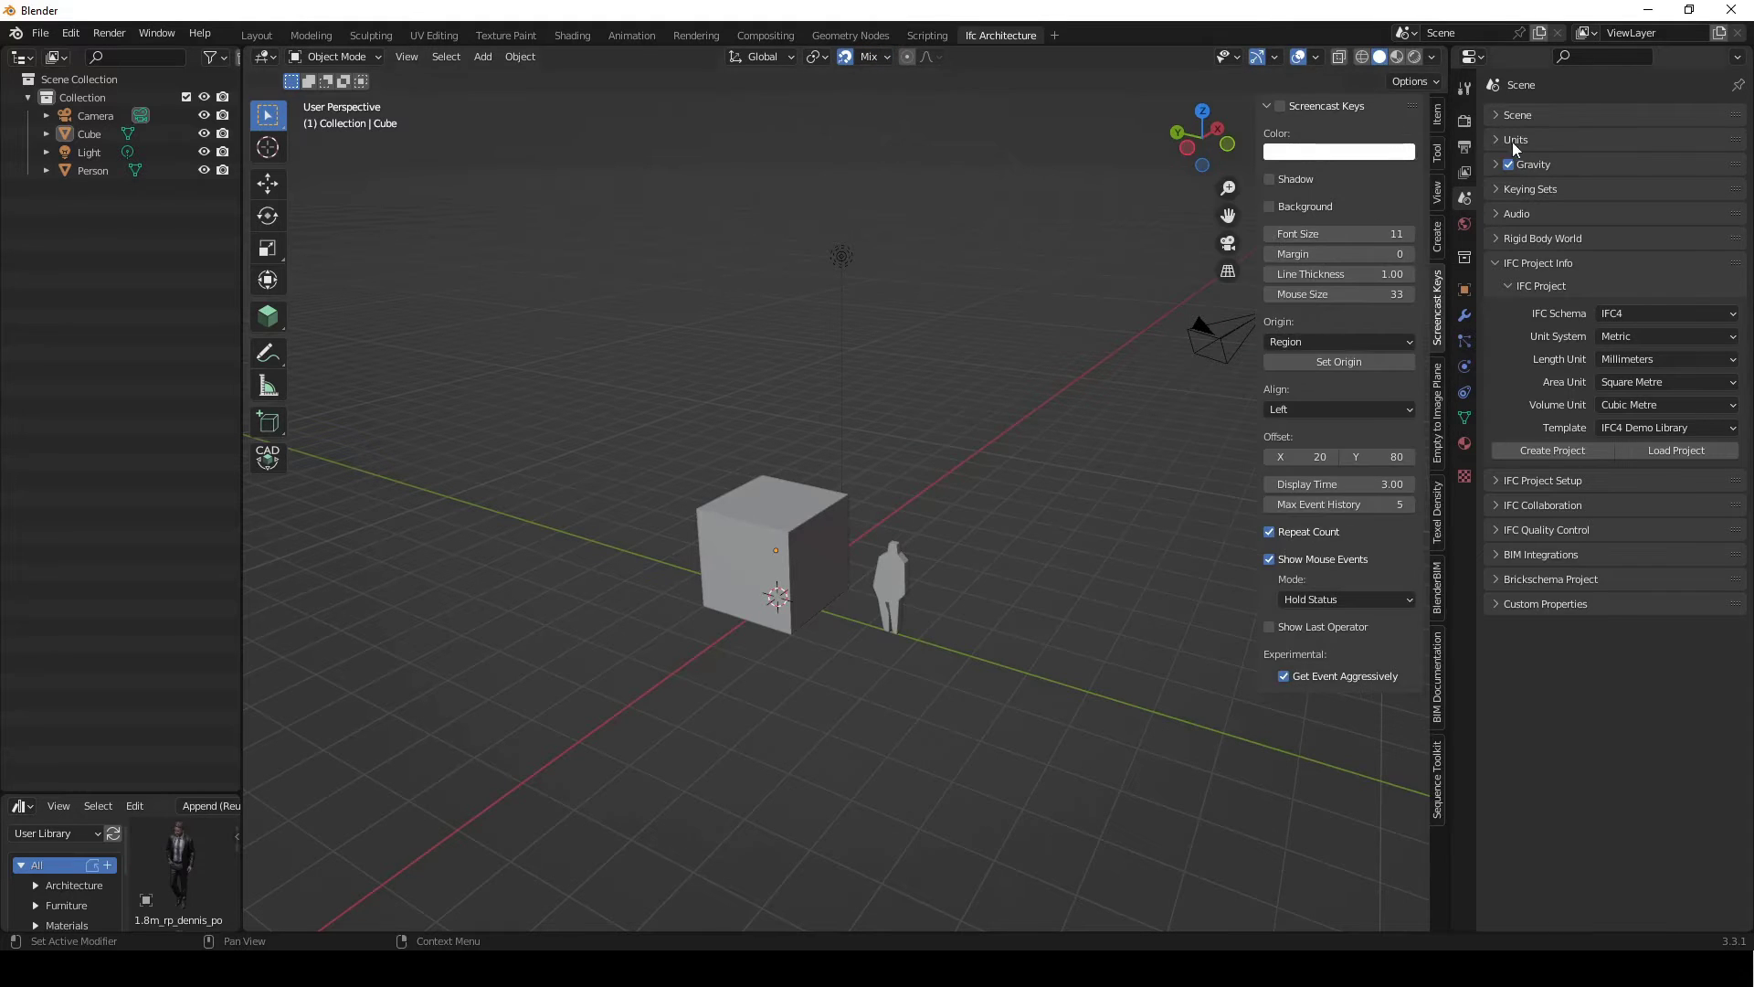
key("n")
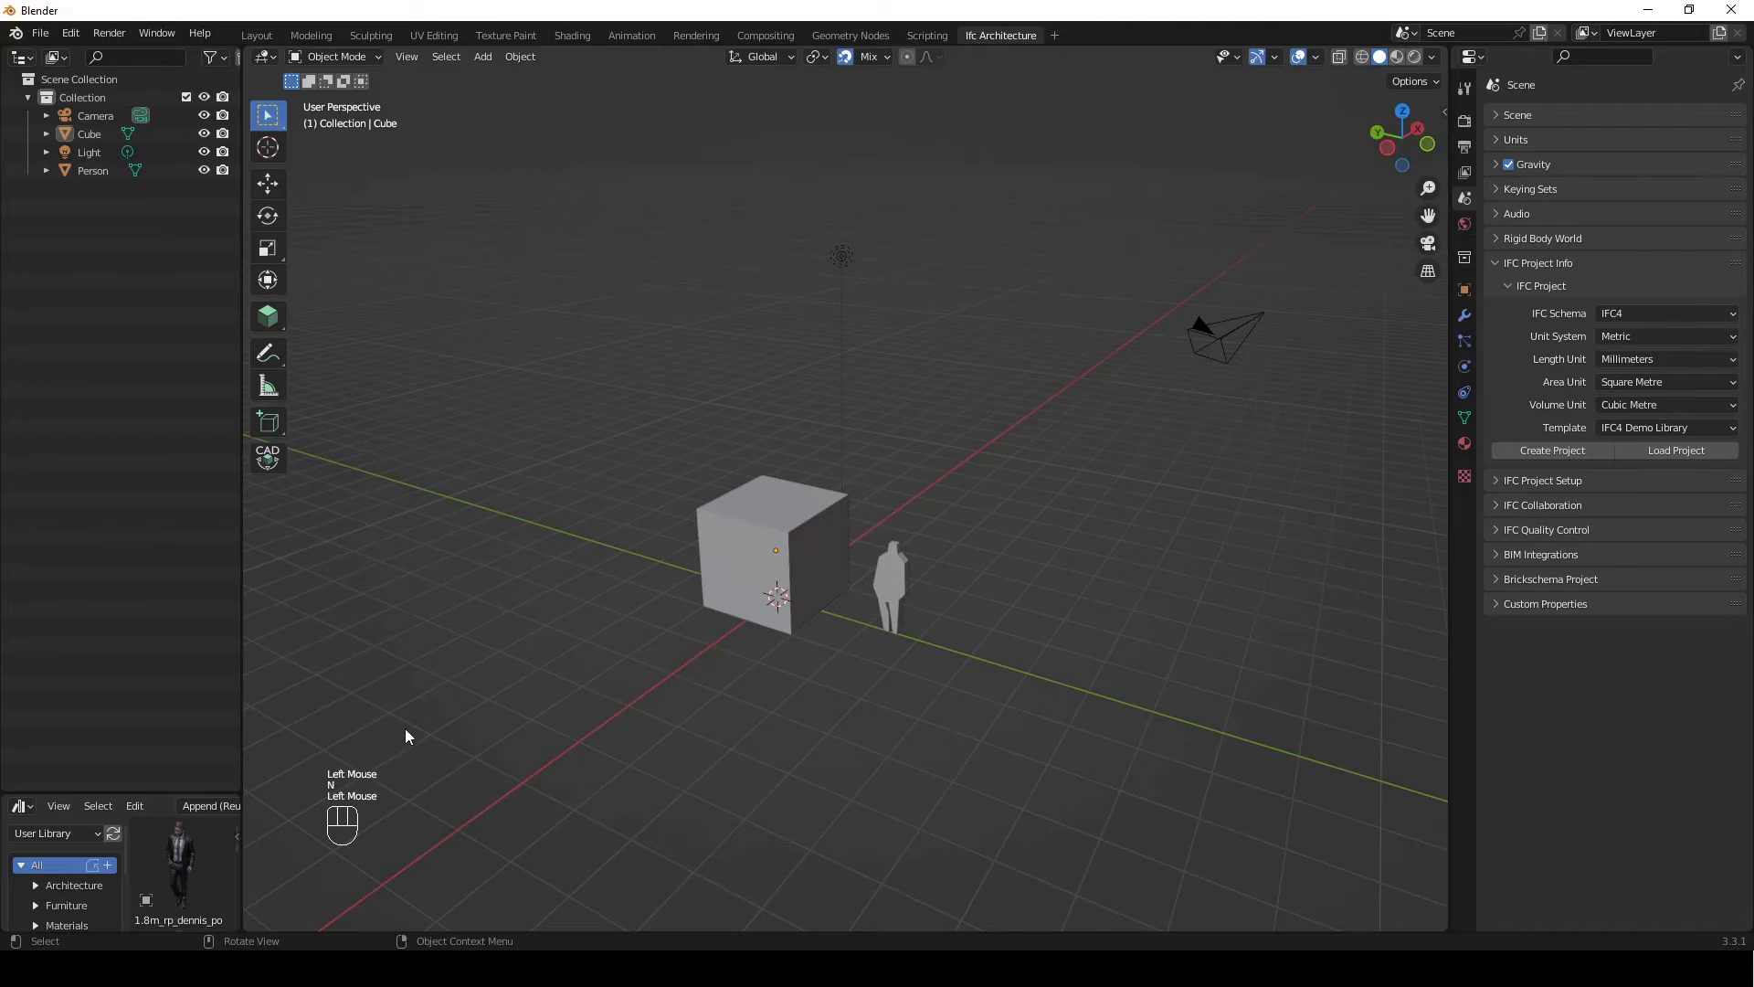
Select and delete the default camera, cube, light and person objects
left_click(103, 366)
key("a")
key("x")
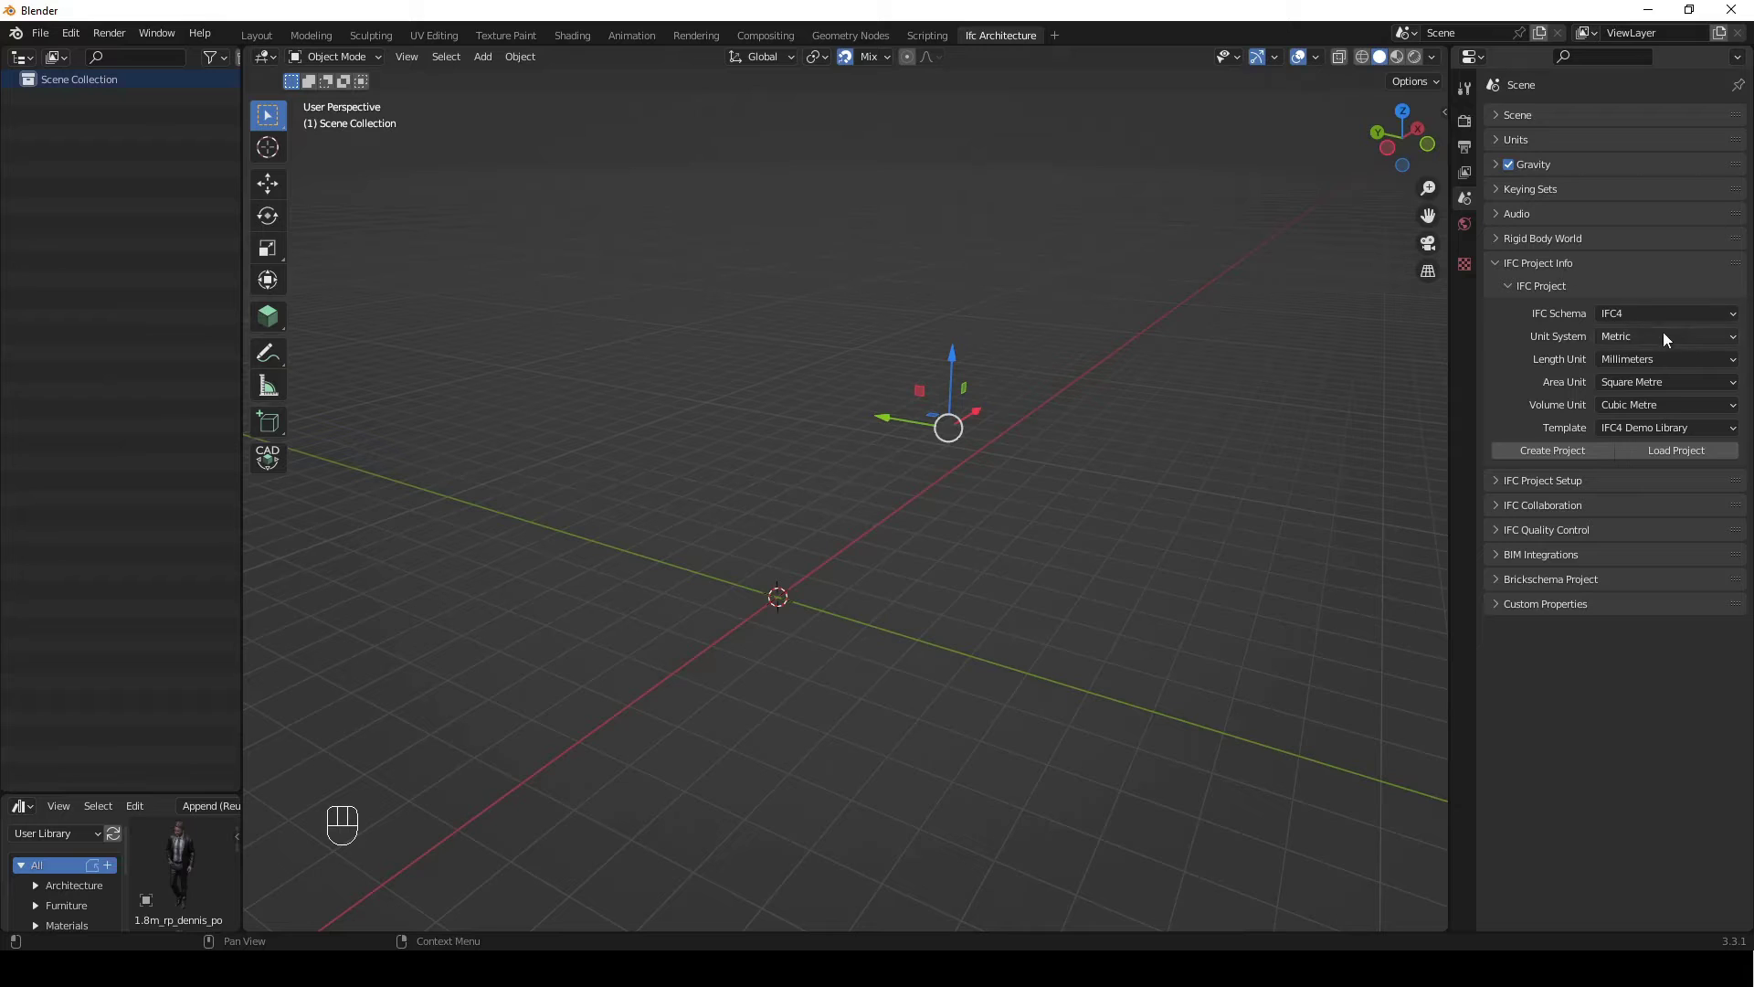
Create an IFC project from the Blank Project template and make My Storey active
left_click(1685, 420)
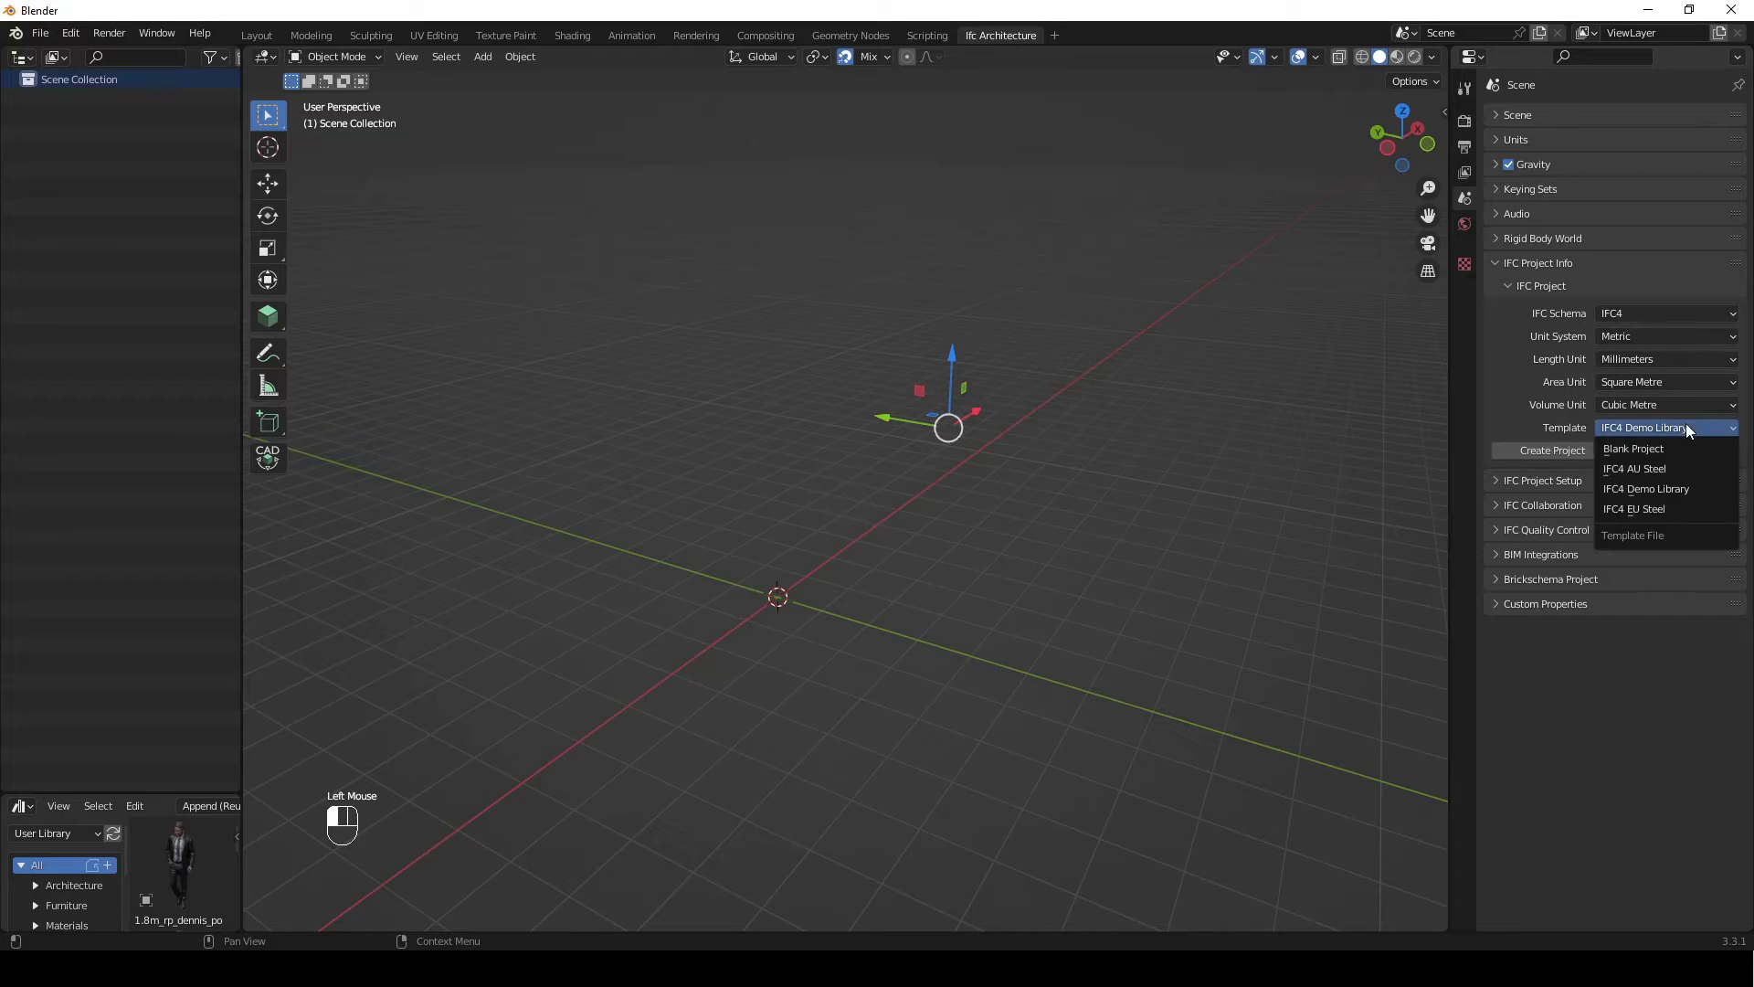
left_click(1669, 450)
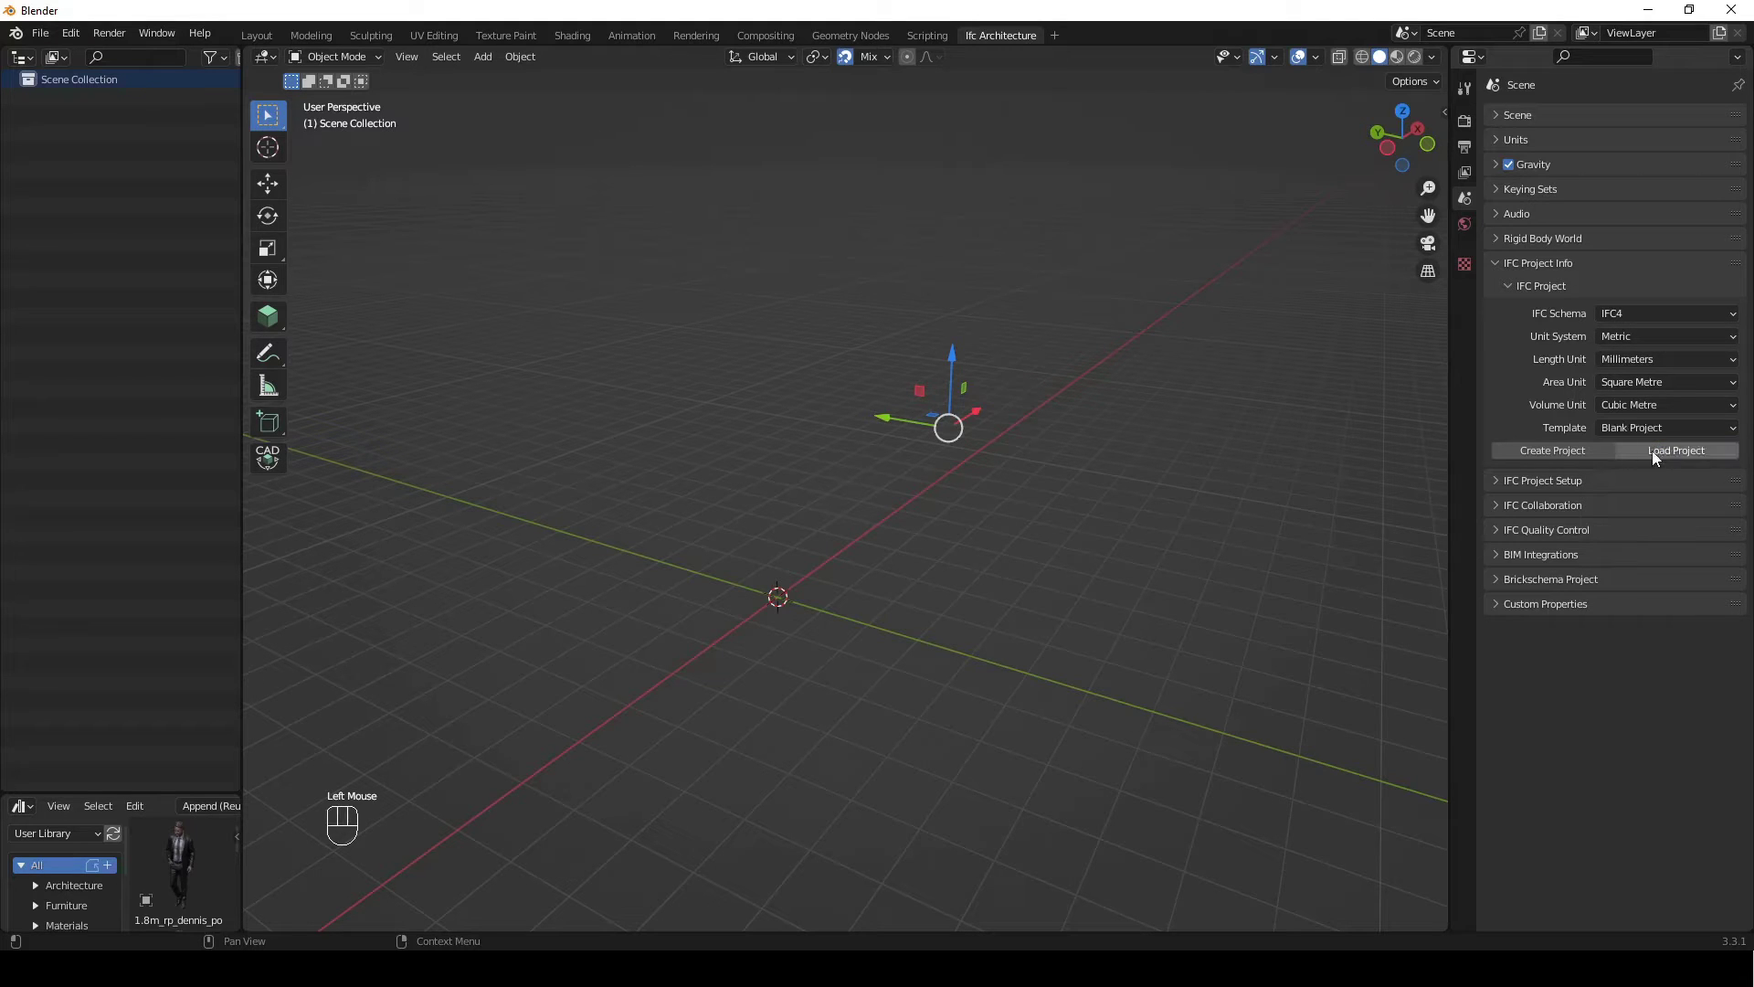
left_click(1554, 451)
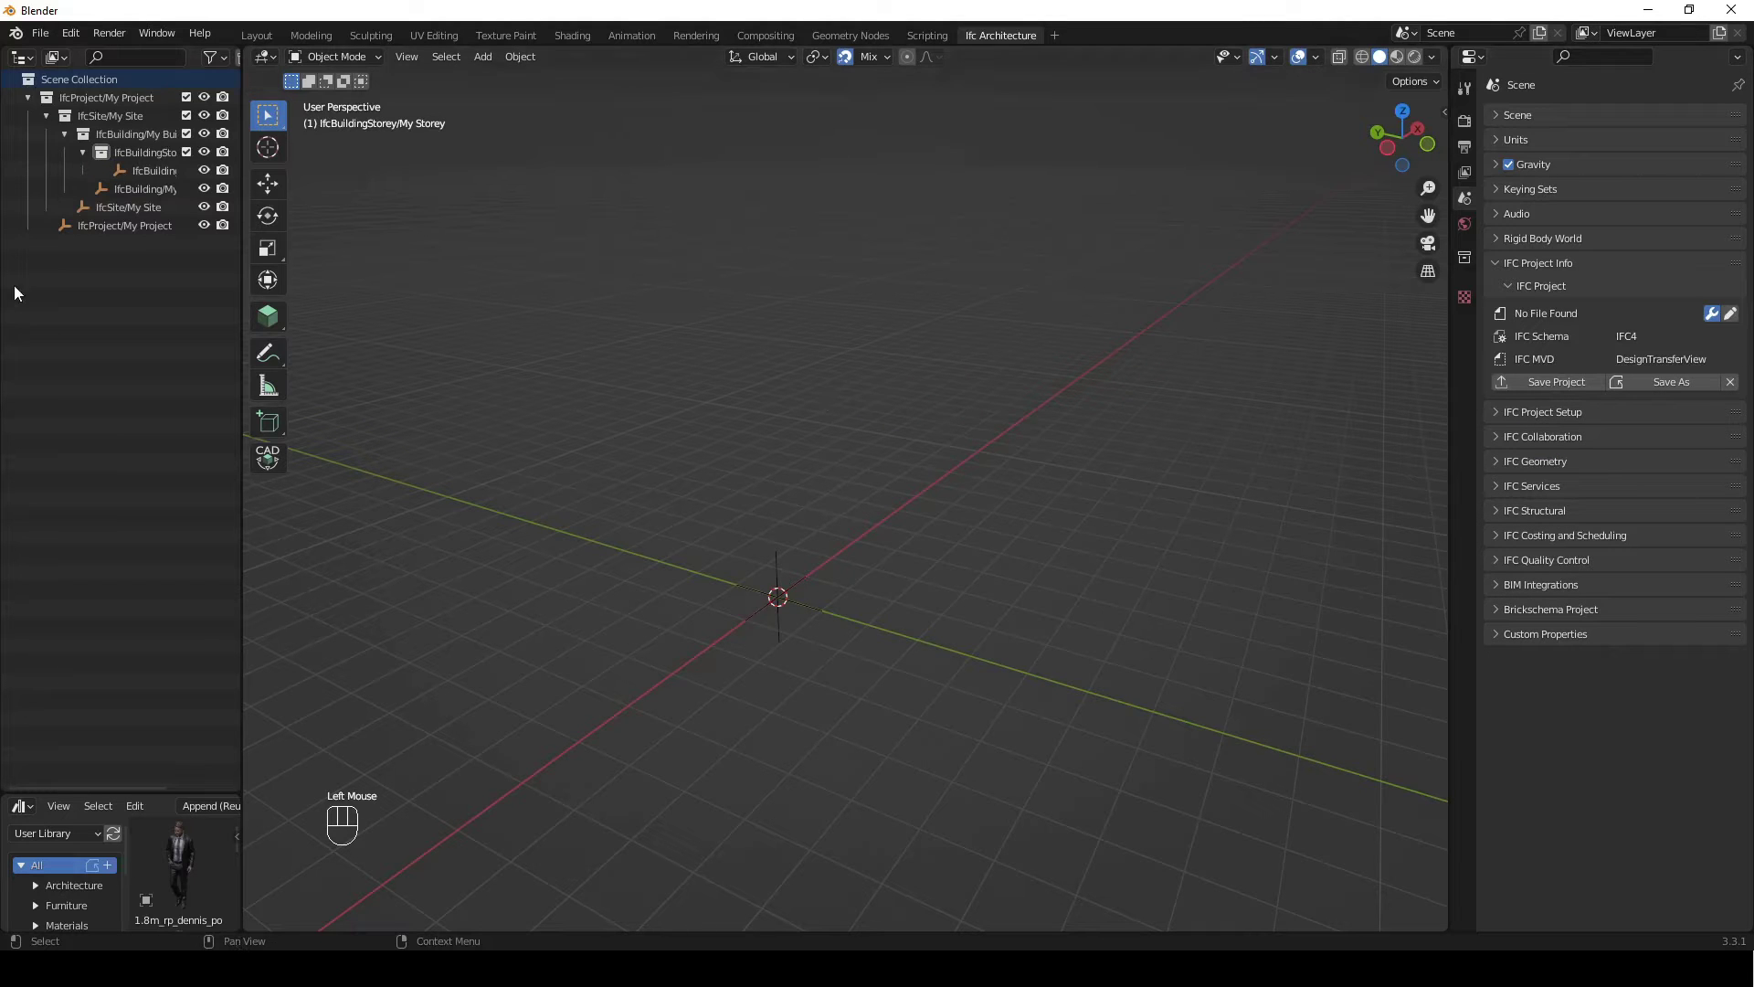
left_click_drag(238, 186, 317, 186)
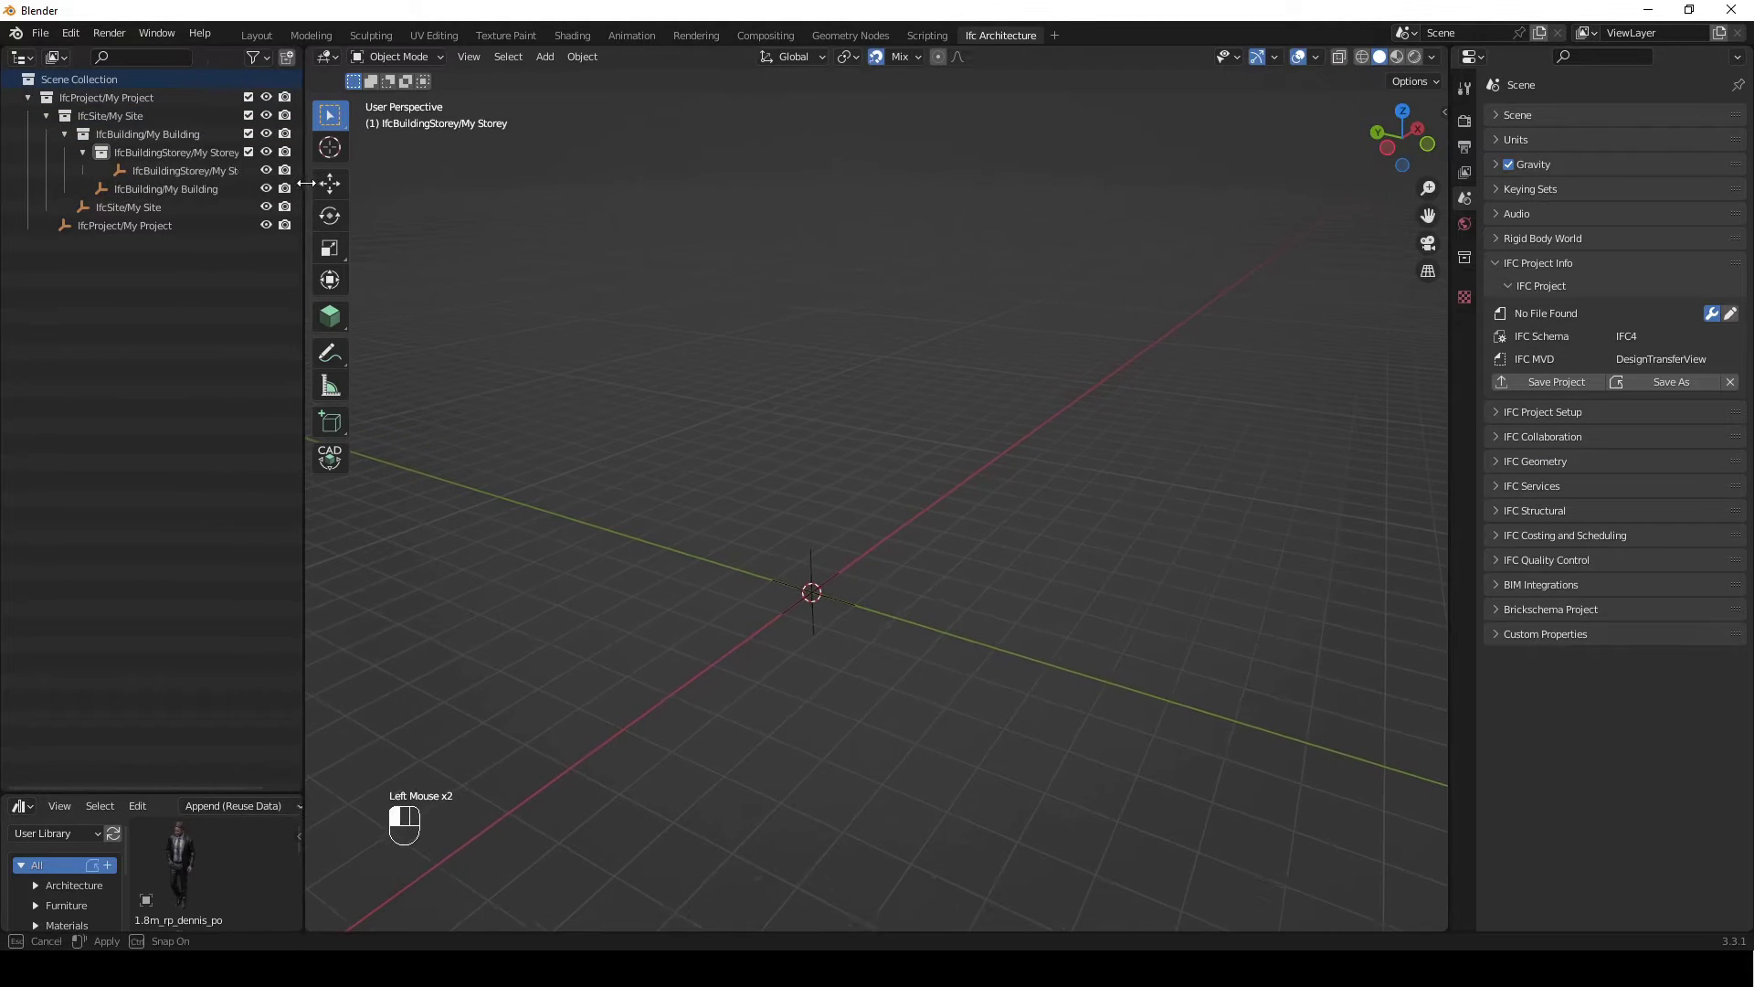
left_click(194, 151)
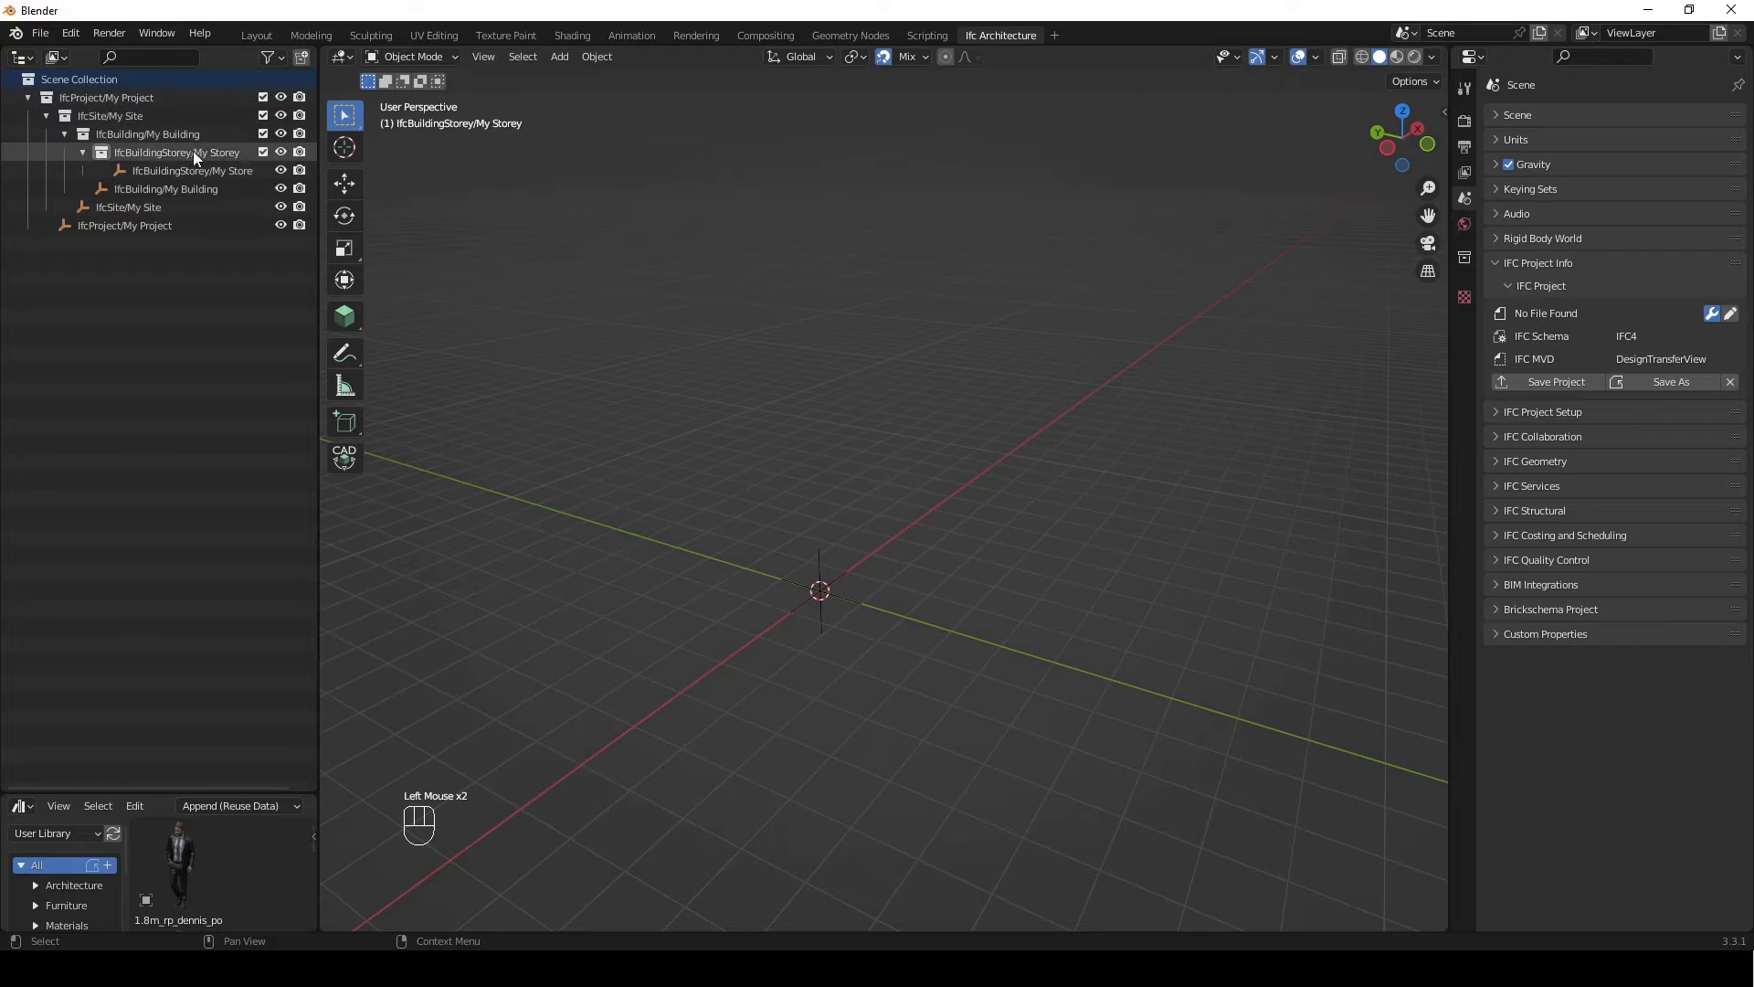
middle_click_drag(827, 361, 837, 366)
middle_click(837, 366)
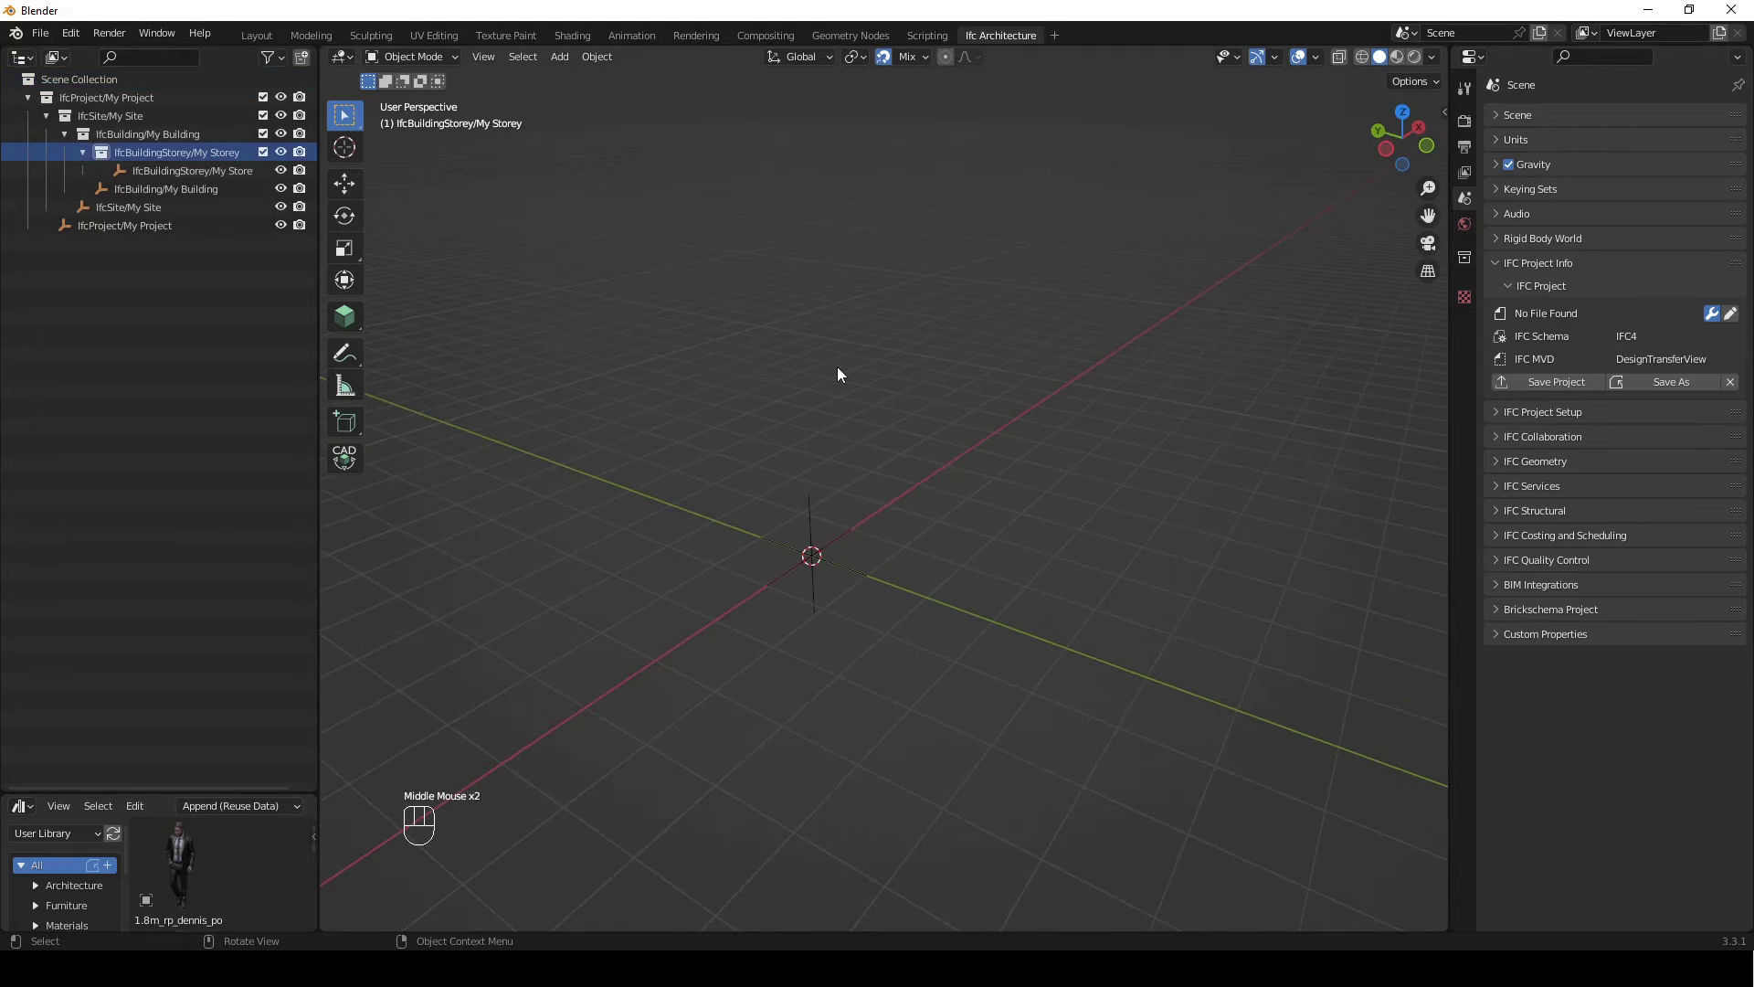
Add a plain axes empty to the storey
key("shift+a")
key("shift+a")
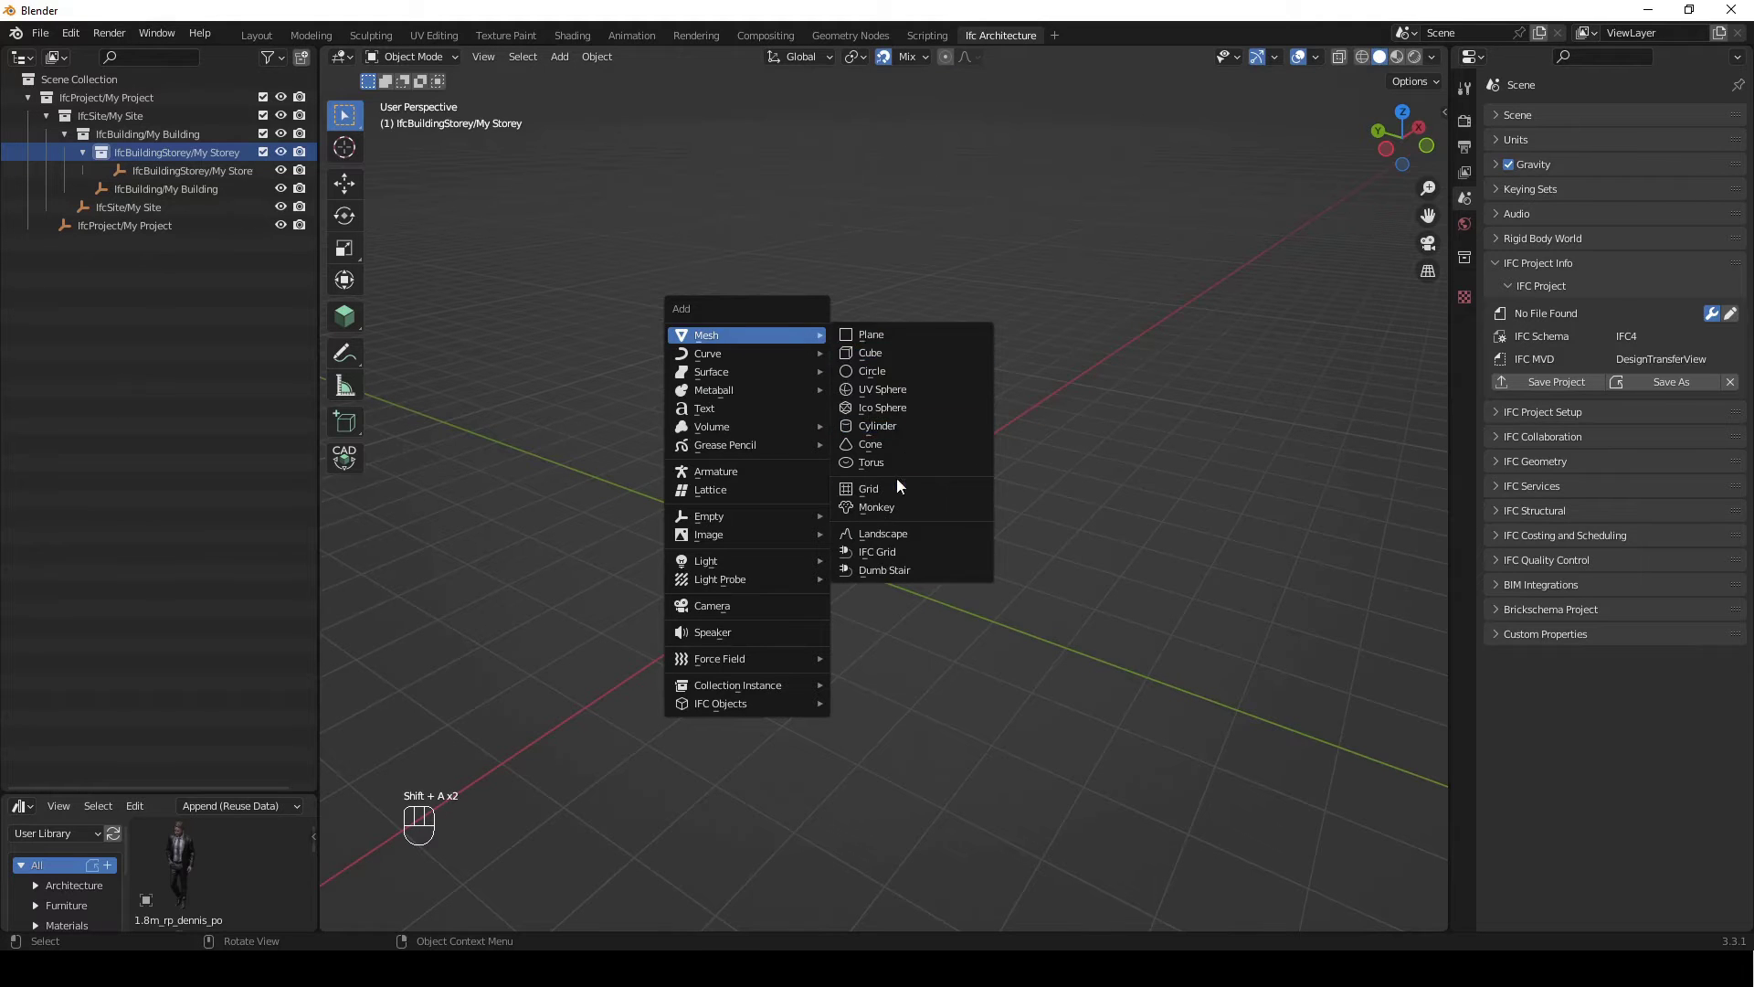
mouse_move(769, 517)
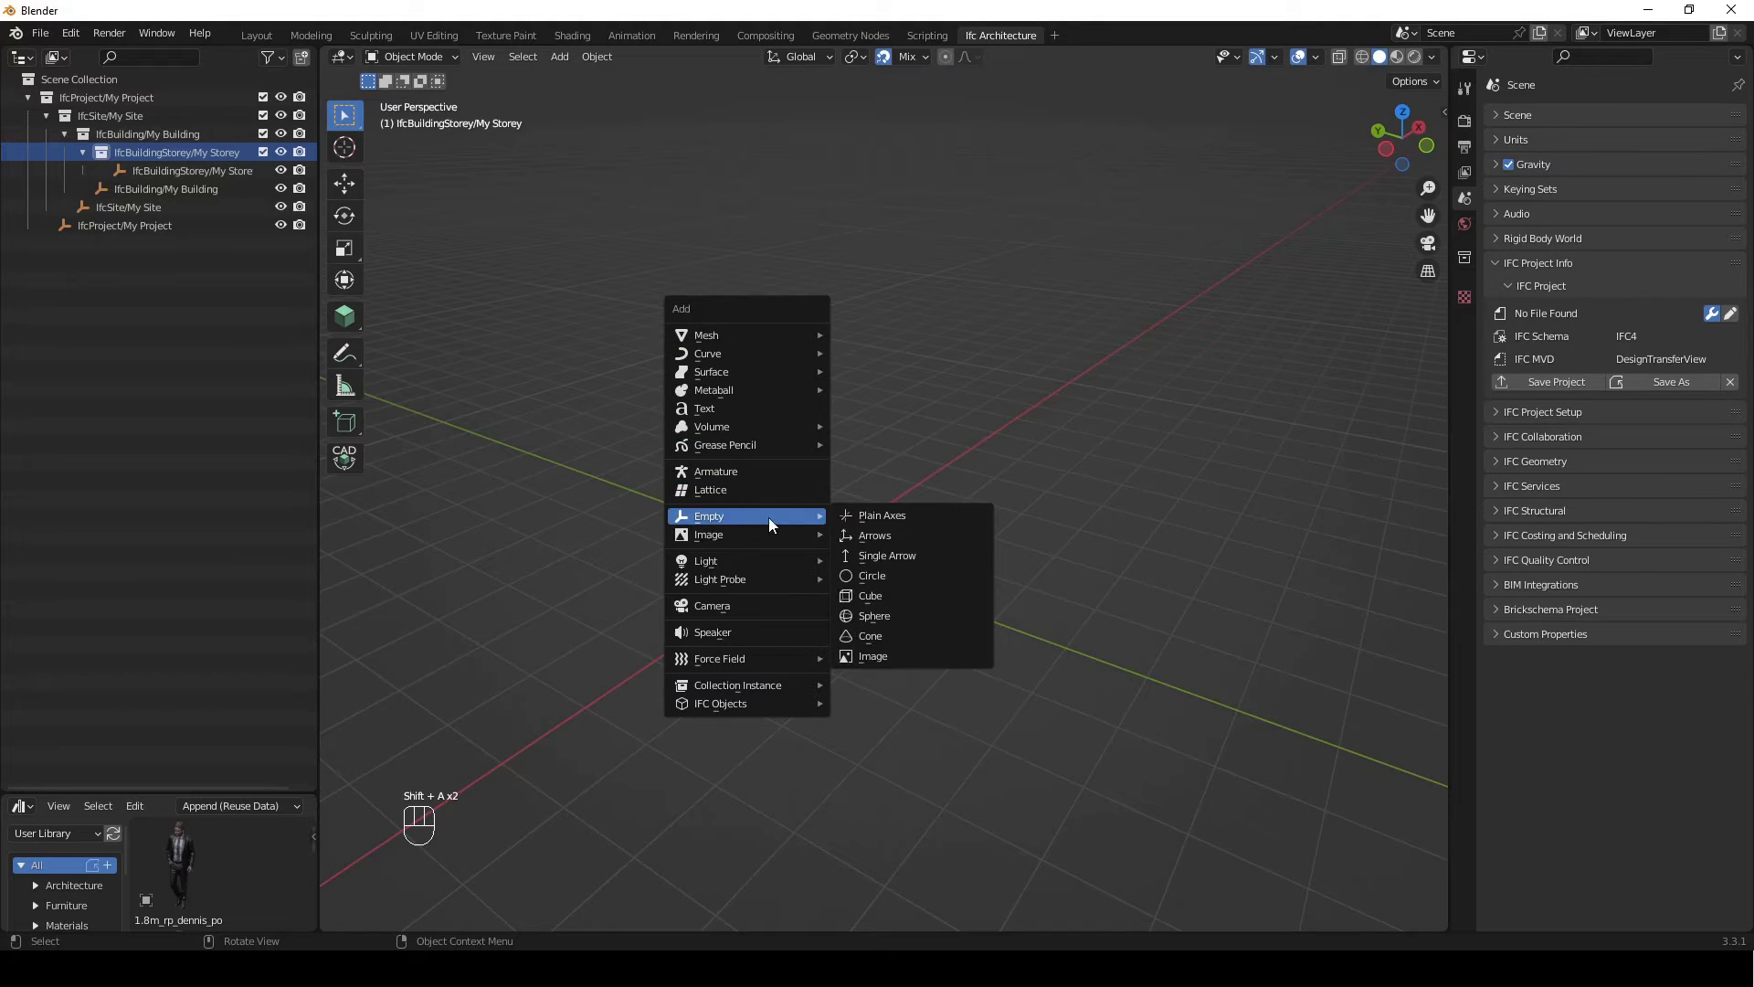
left_click(886, 517)
scroll(861, 557, "up", 1)
scroll(861, 561, "up", 1)
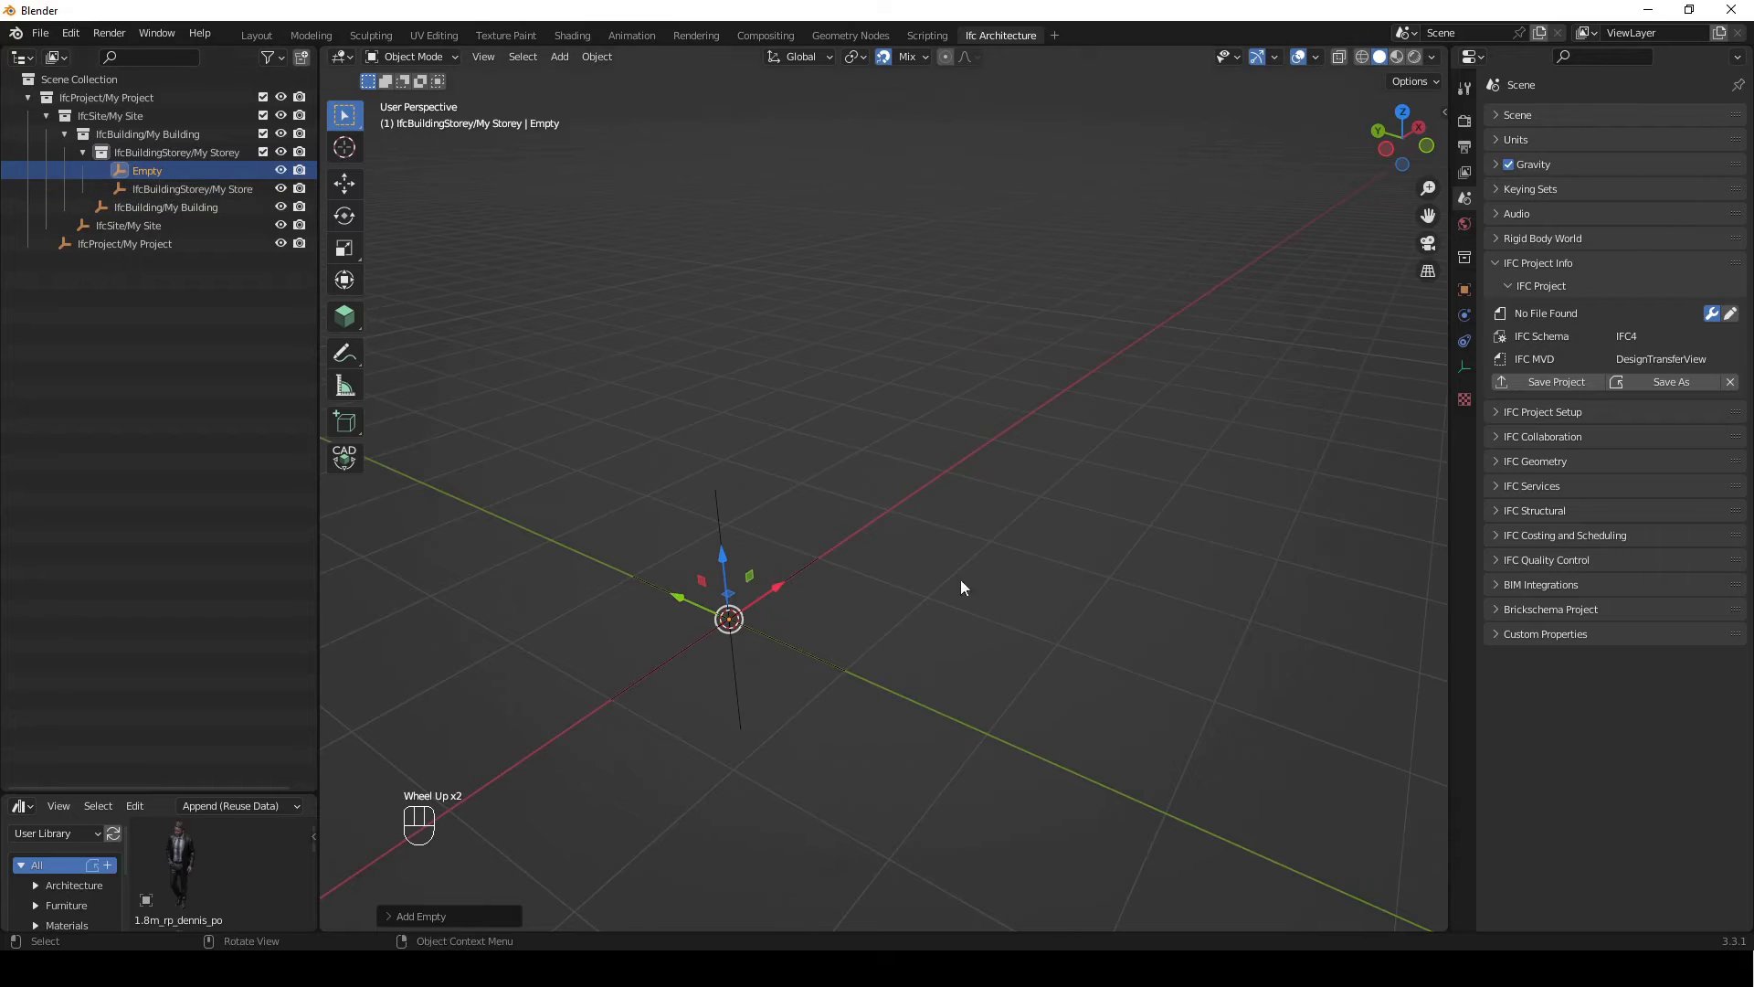
middle_click_drag(961, 580, 866, 565, "shift")
Rename the empty to '220 Masonry Wall' and select it
double_click(147, 170)
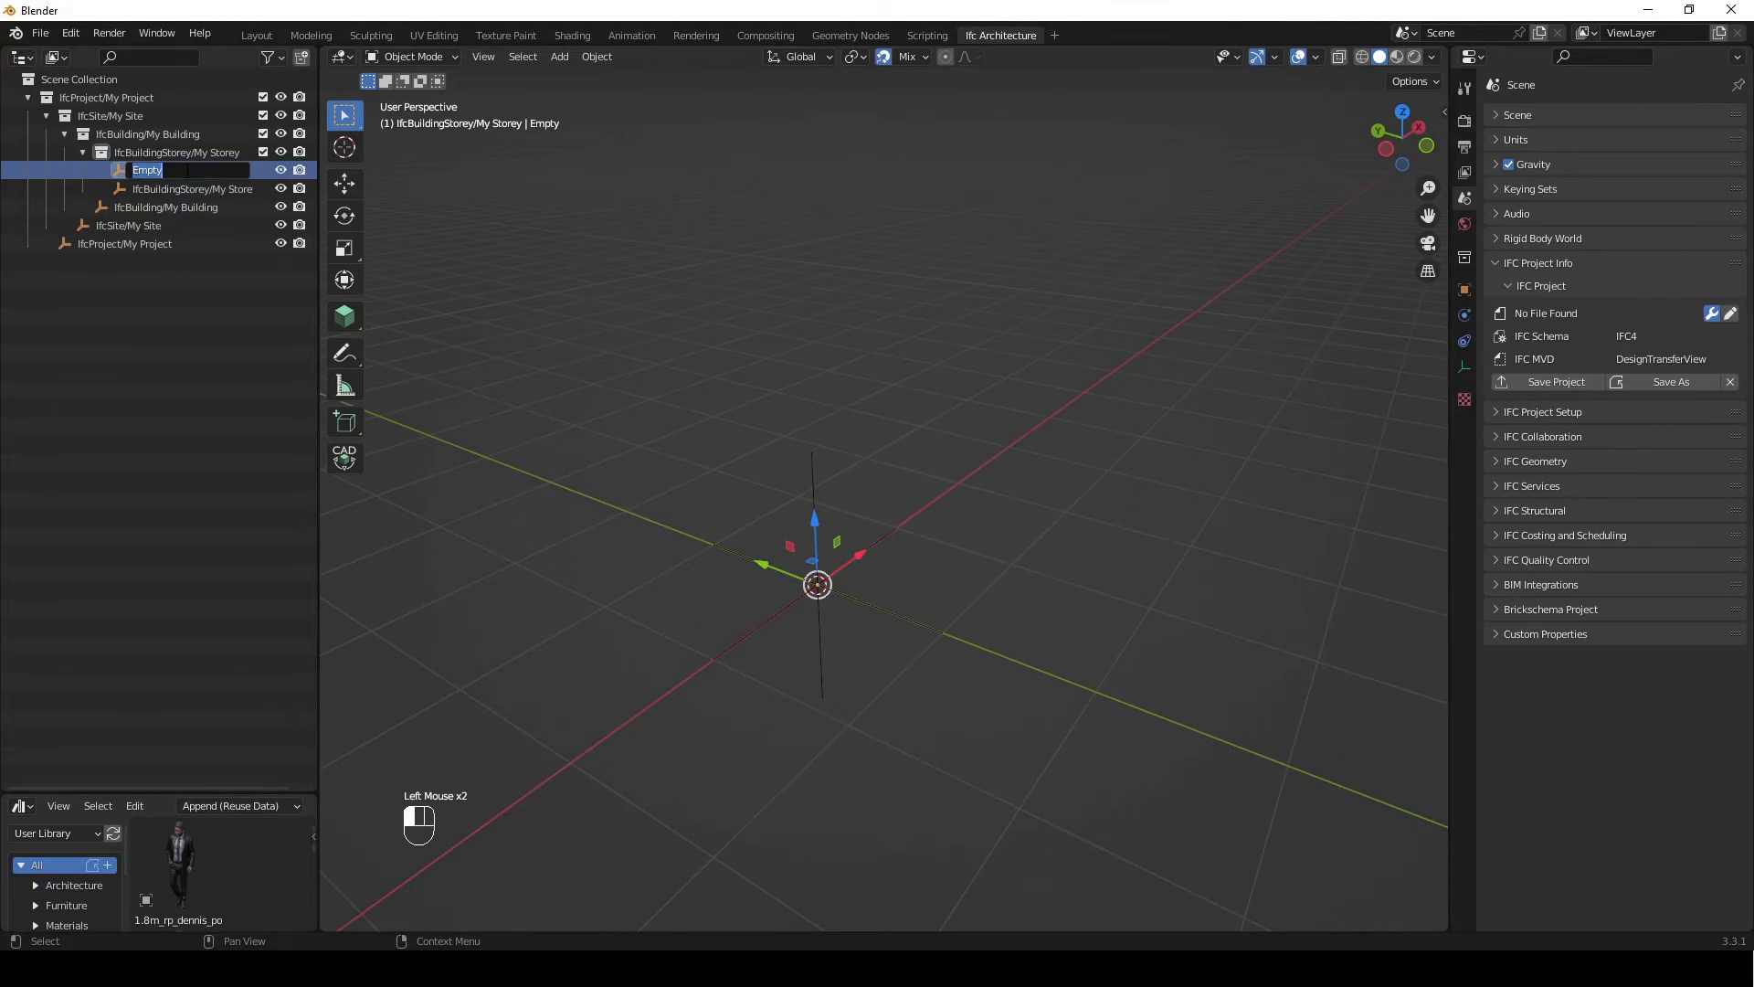
type("220 Masonry Wall")
left_click(835, 372)
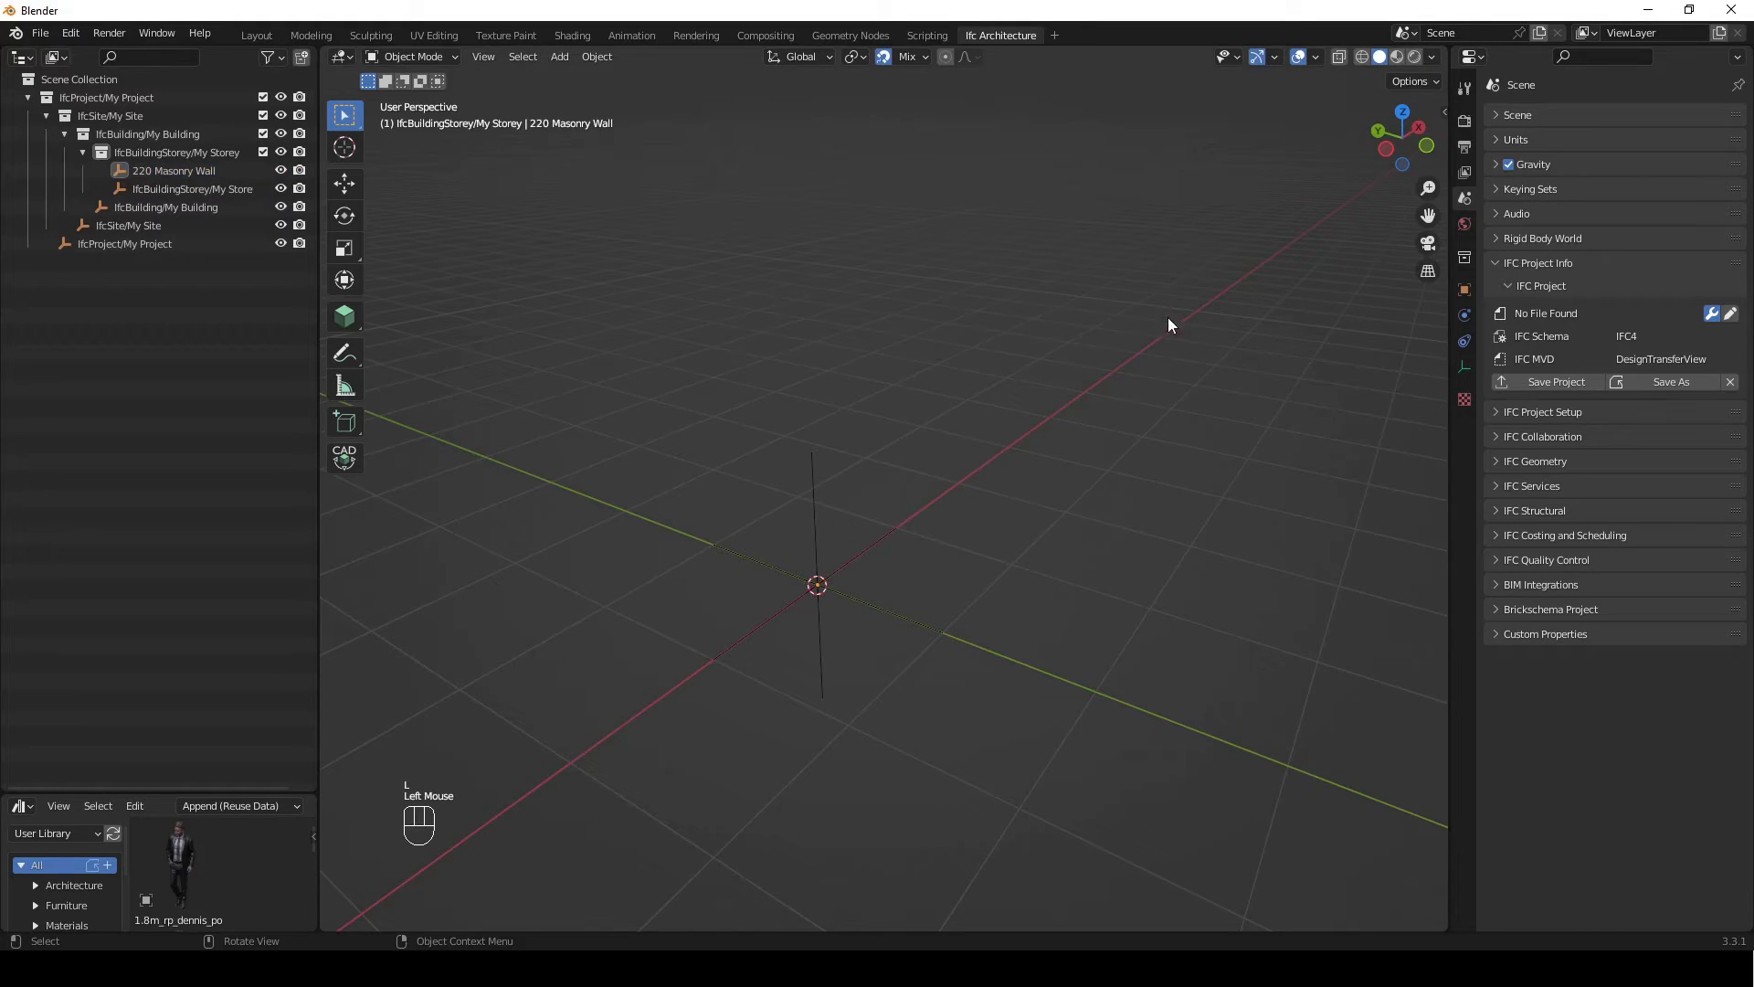
left_click(170, 170)
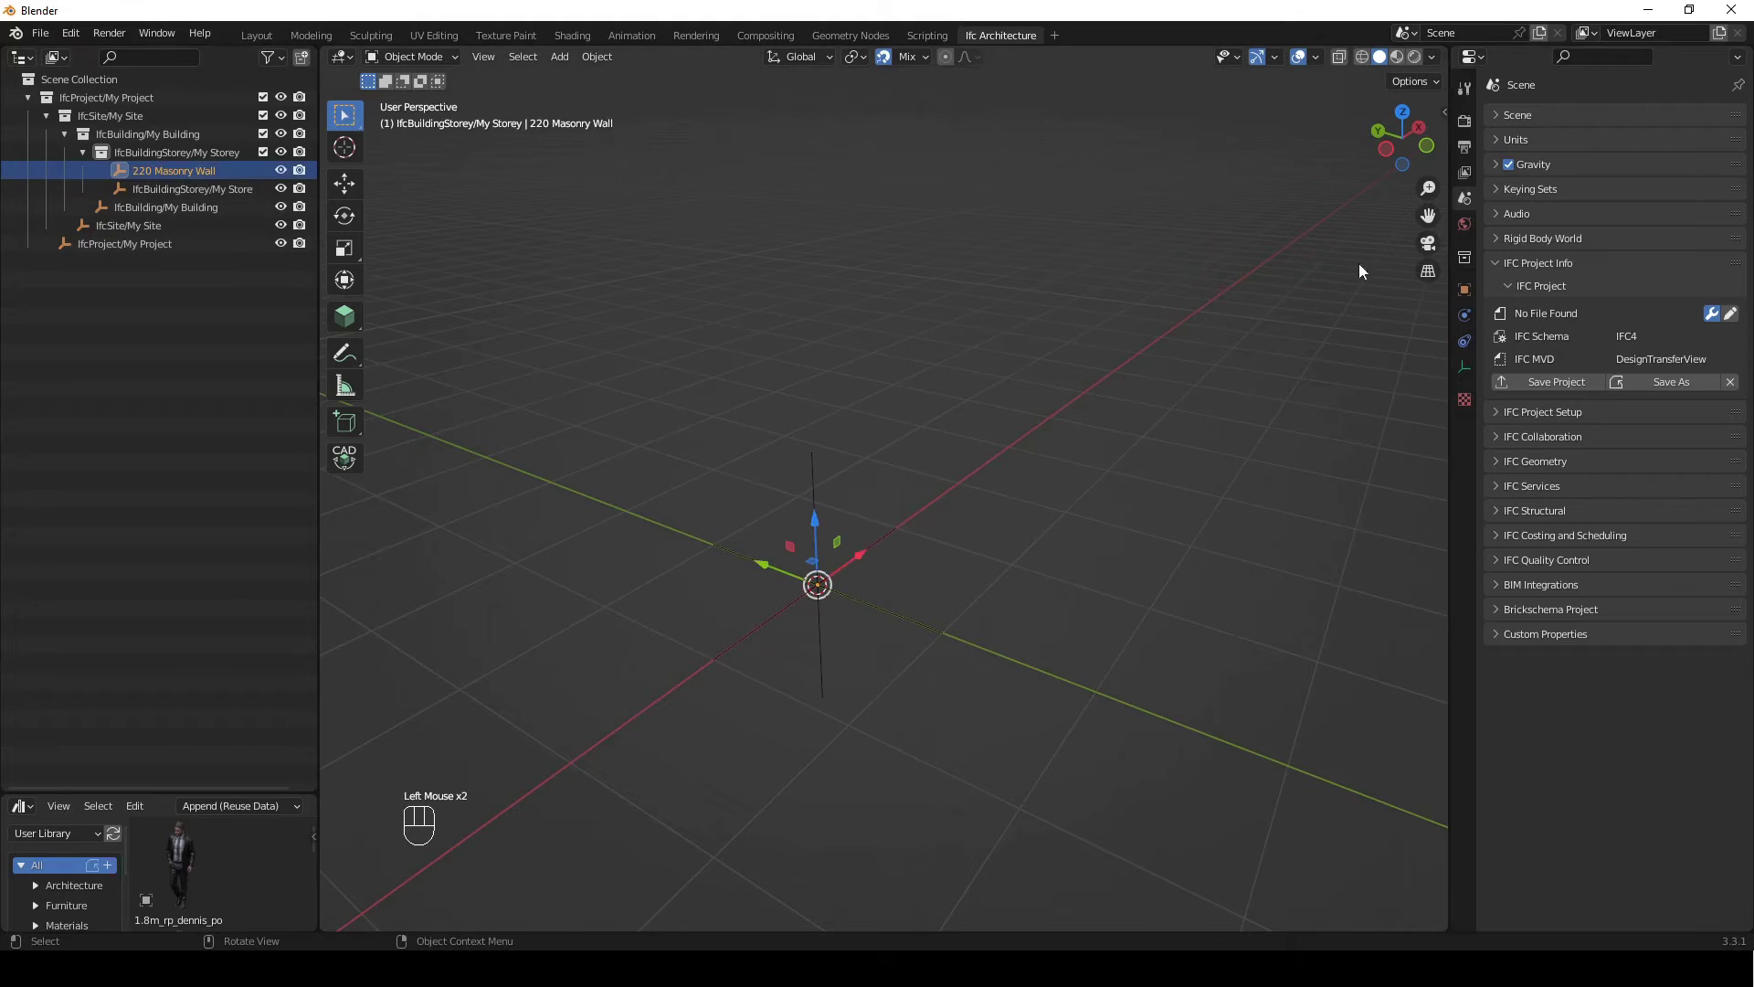
Assign IfcElementType class IfcWallType, predefined NOTDEFINED, to 220 Masonry Wall in the Types collection
left_click(1468, 292)
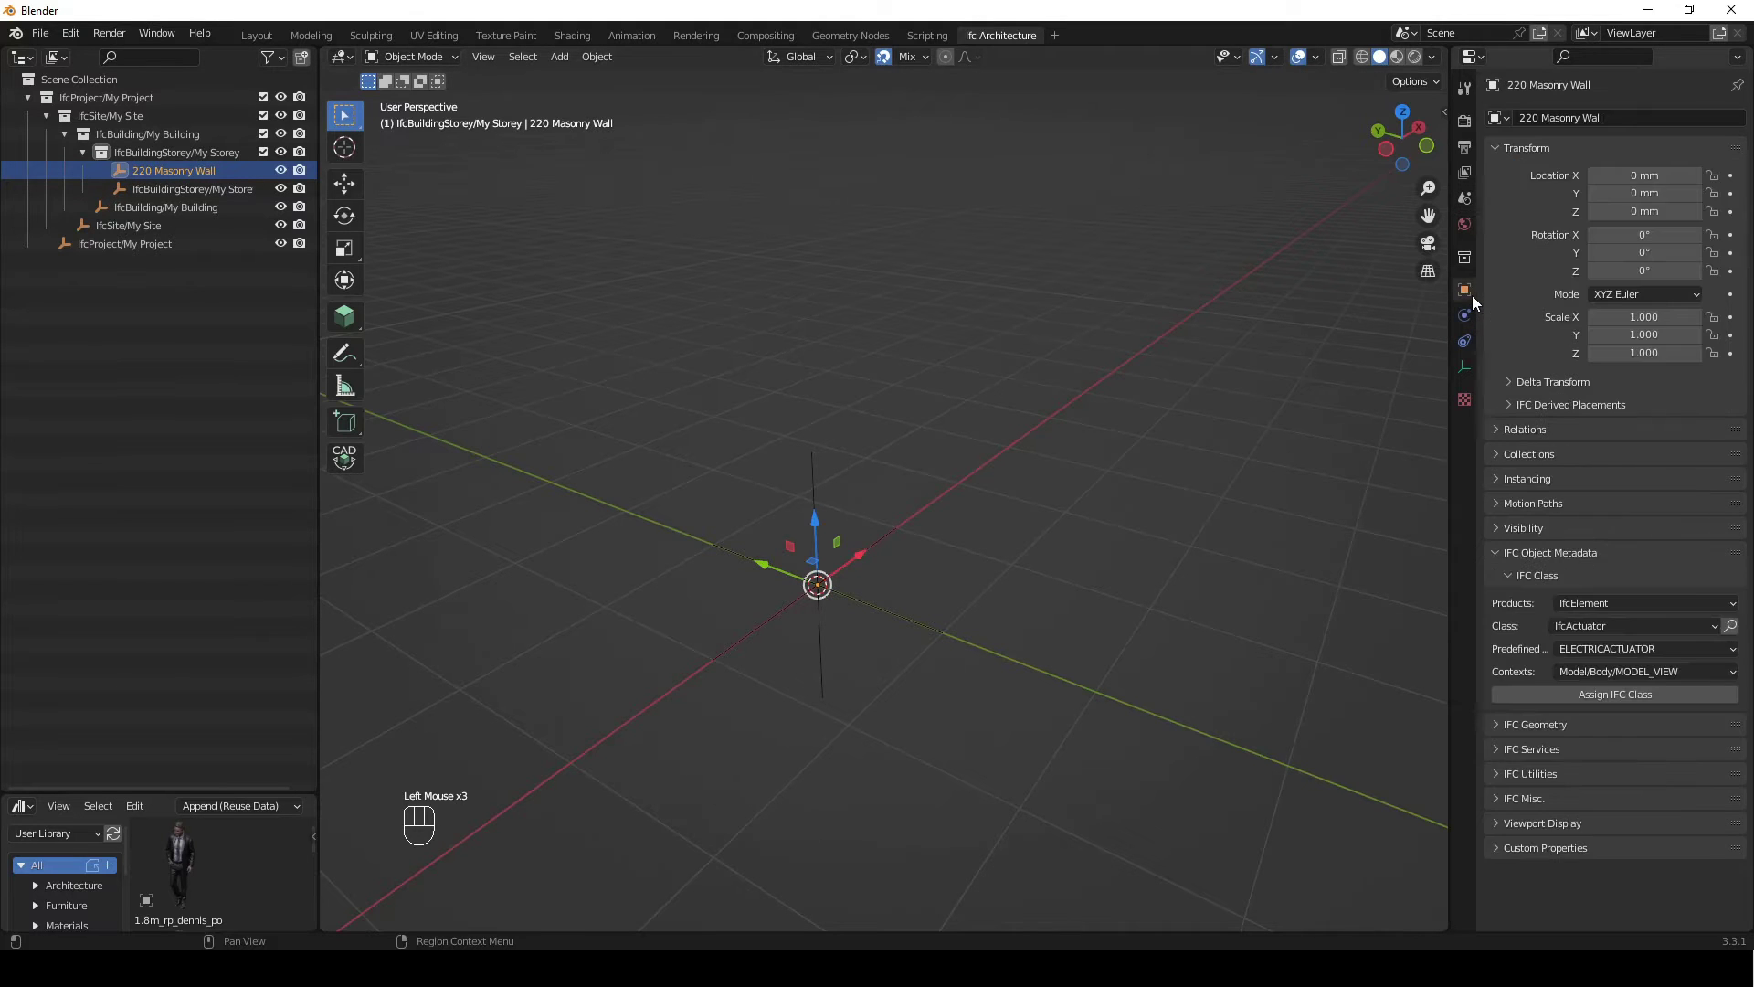
left_click(1495, 147)
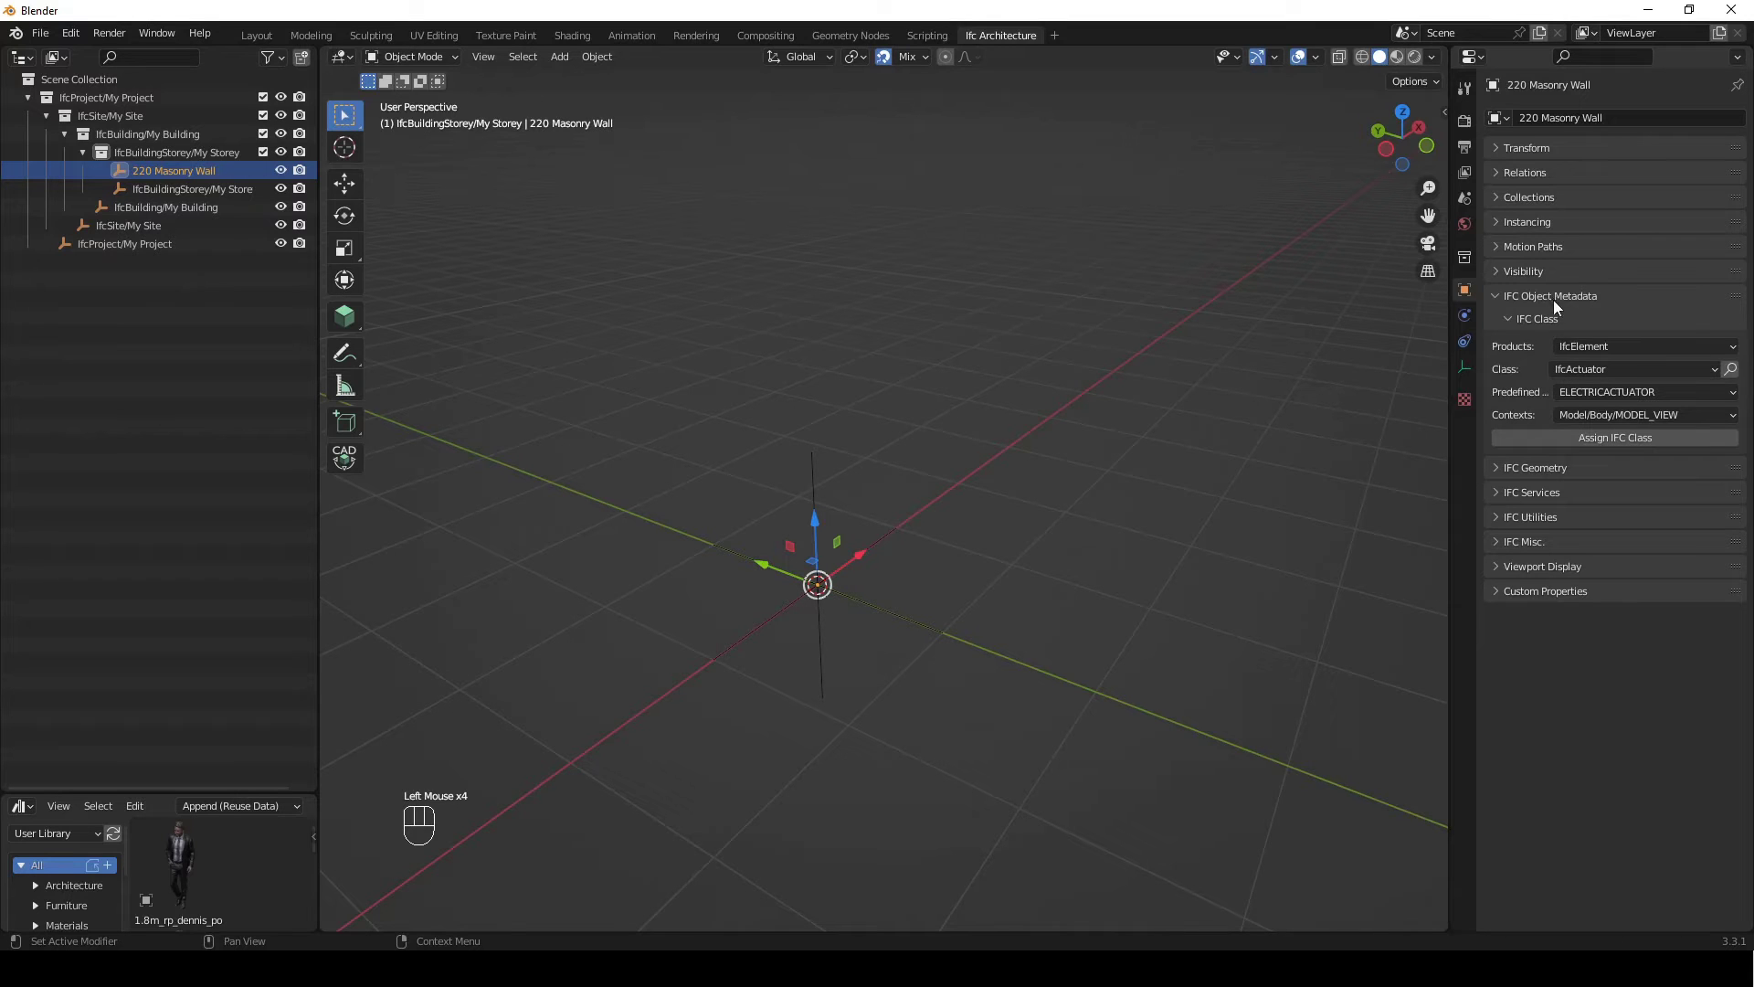
left_click(1609, 346)
left_click(1620, 386)
left_click(1620, 370)
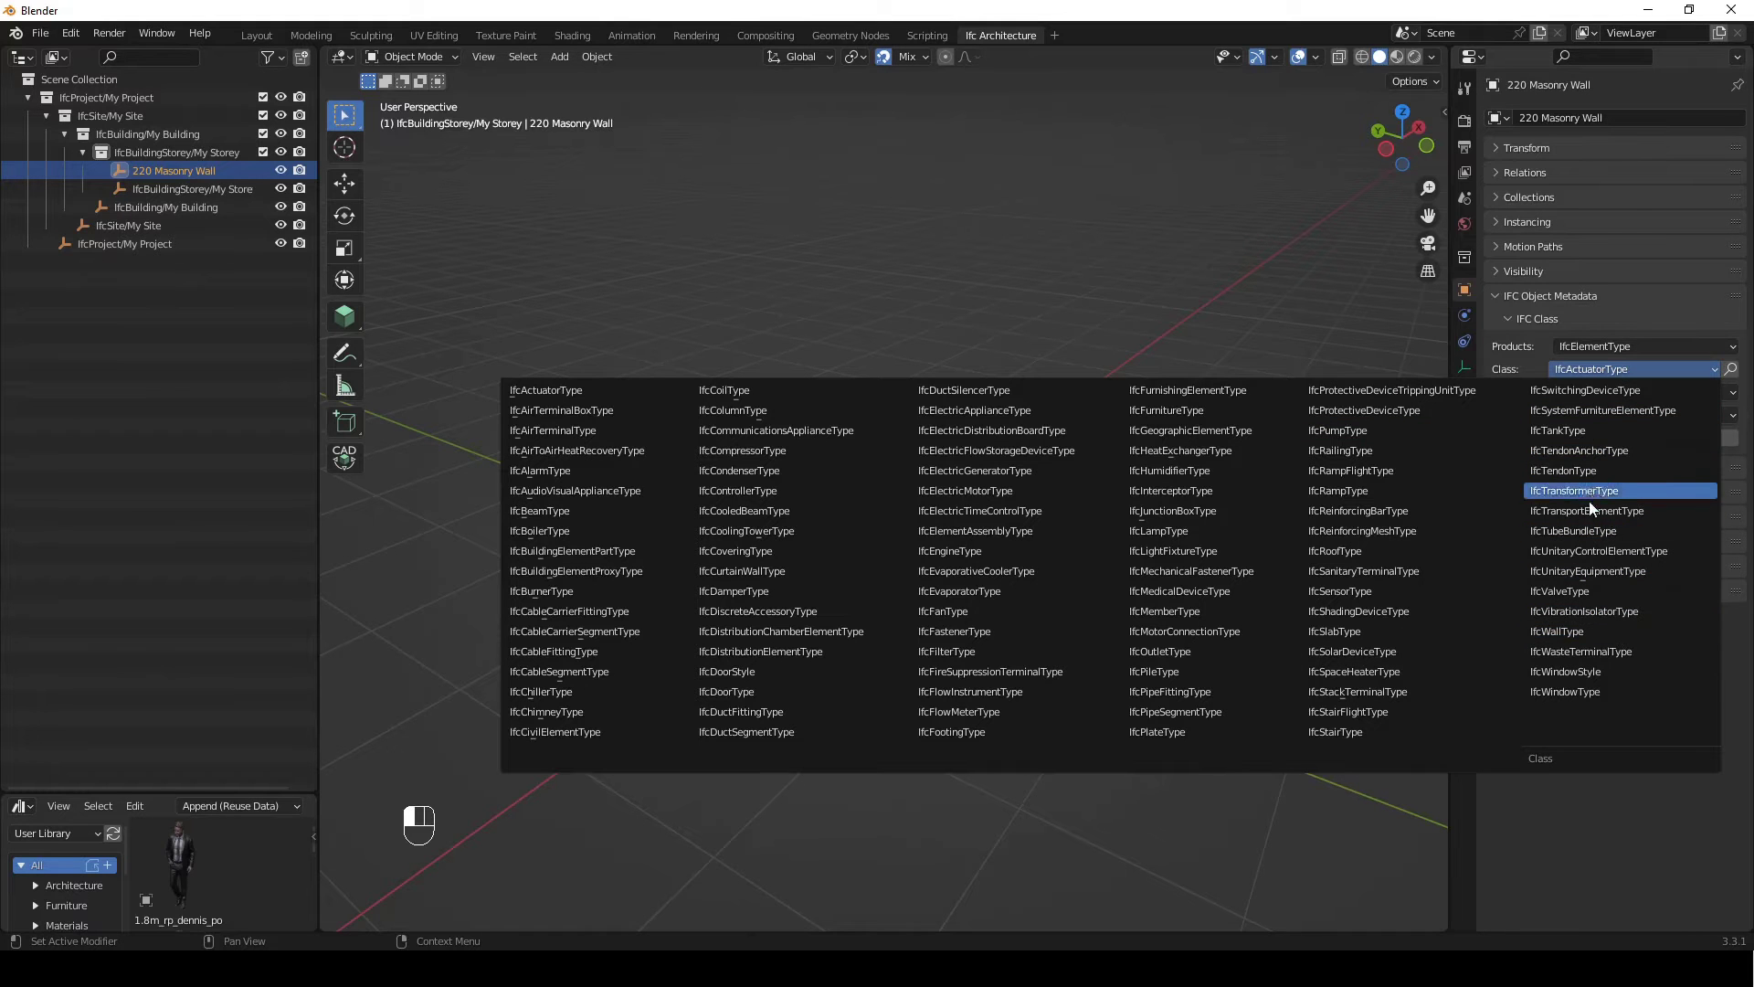
left_click(1565, 632)
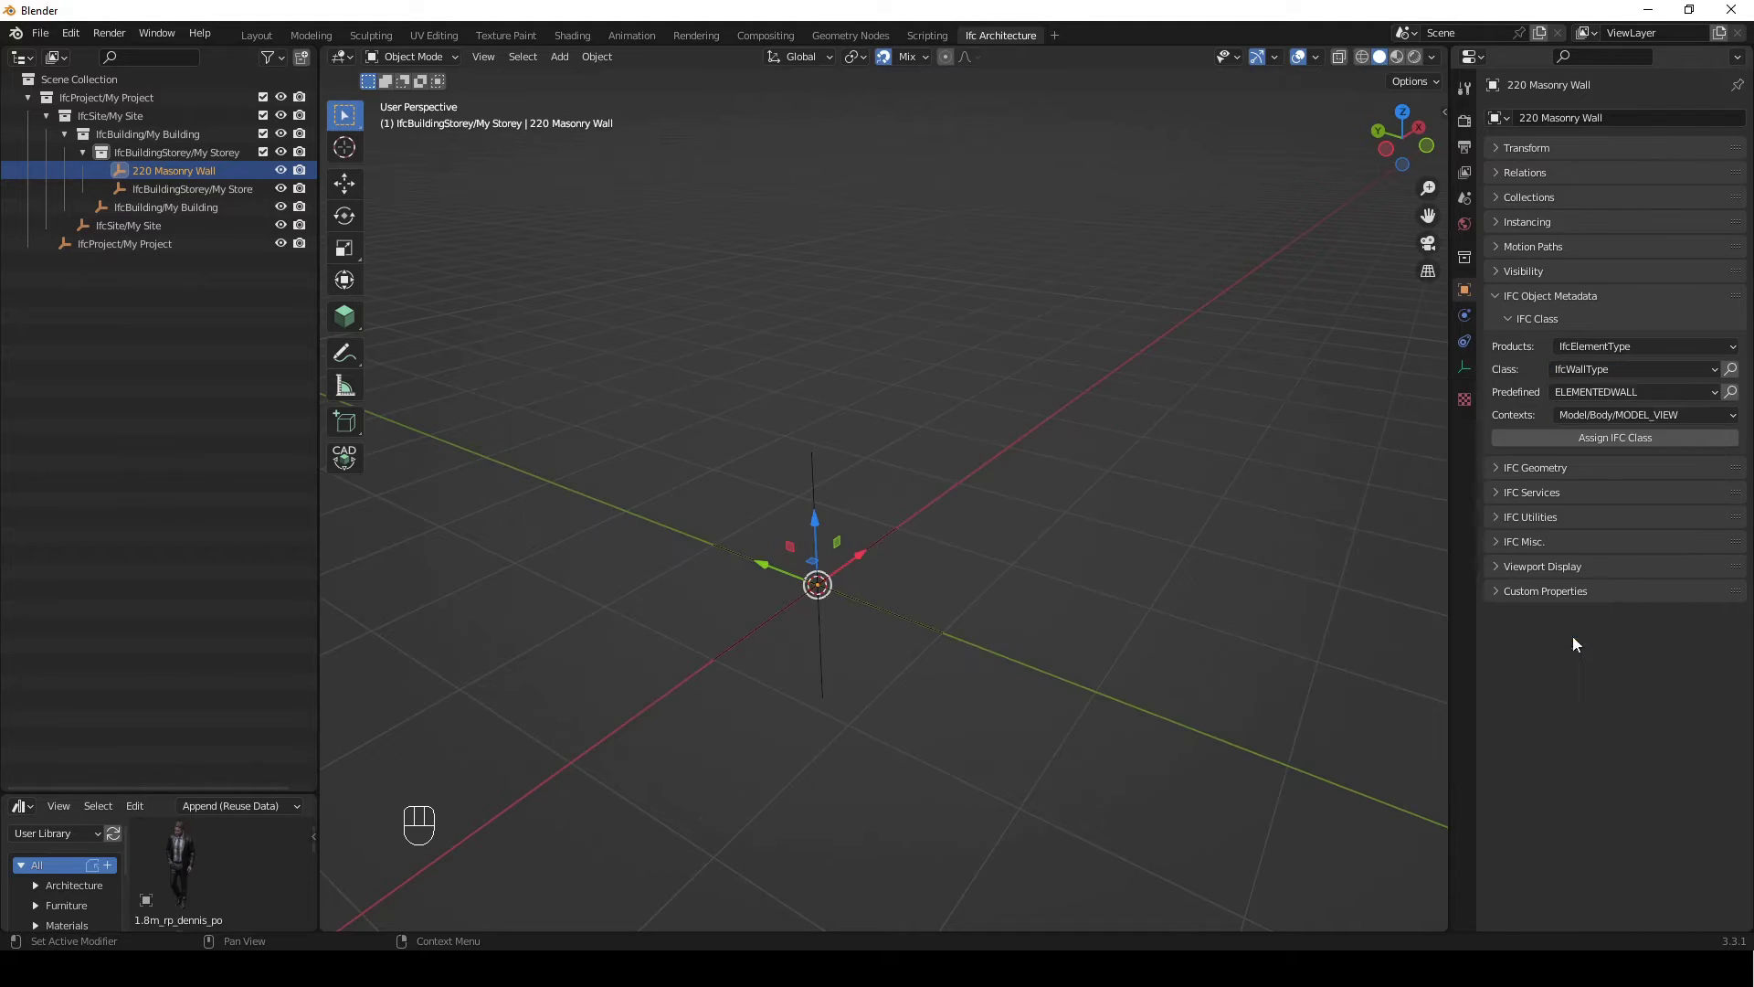
left_click(1638, 388)
left_click(1636, 454)
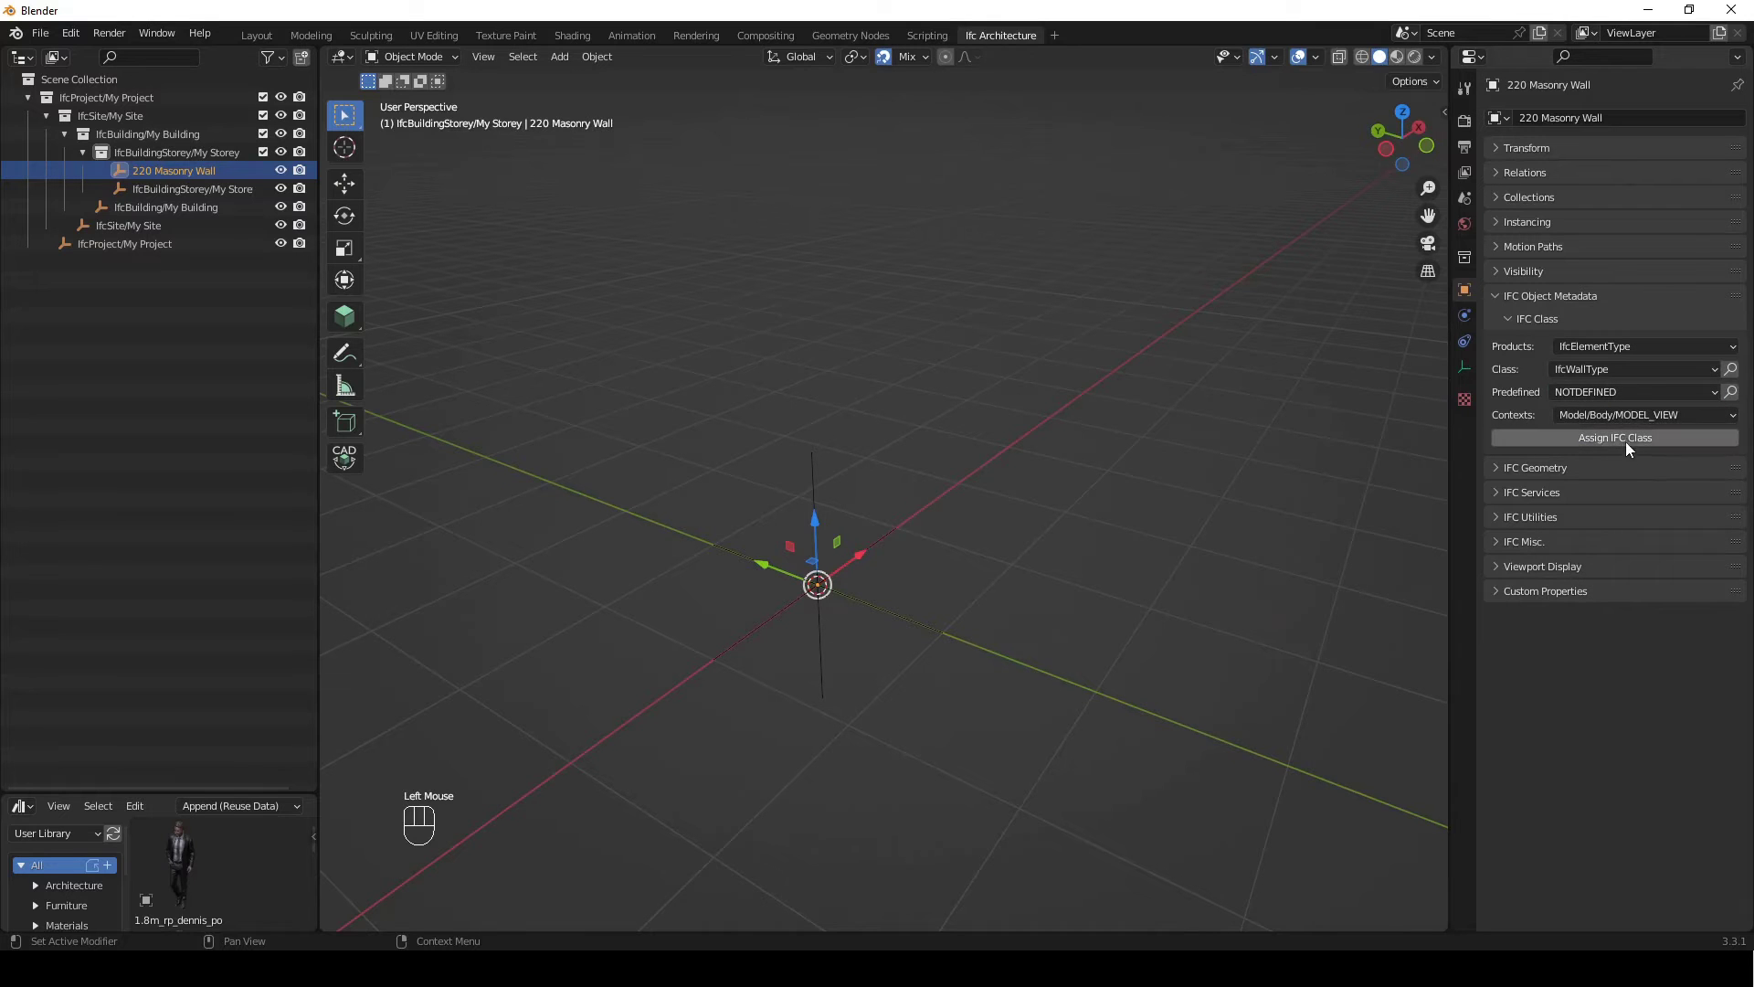
left_click(1626, 439)
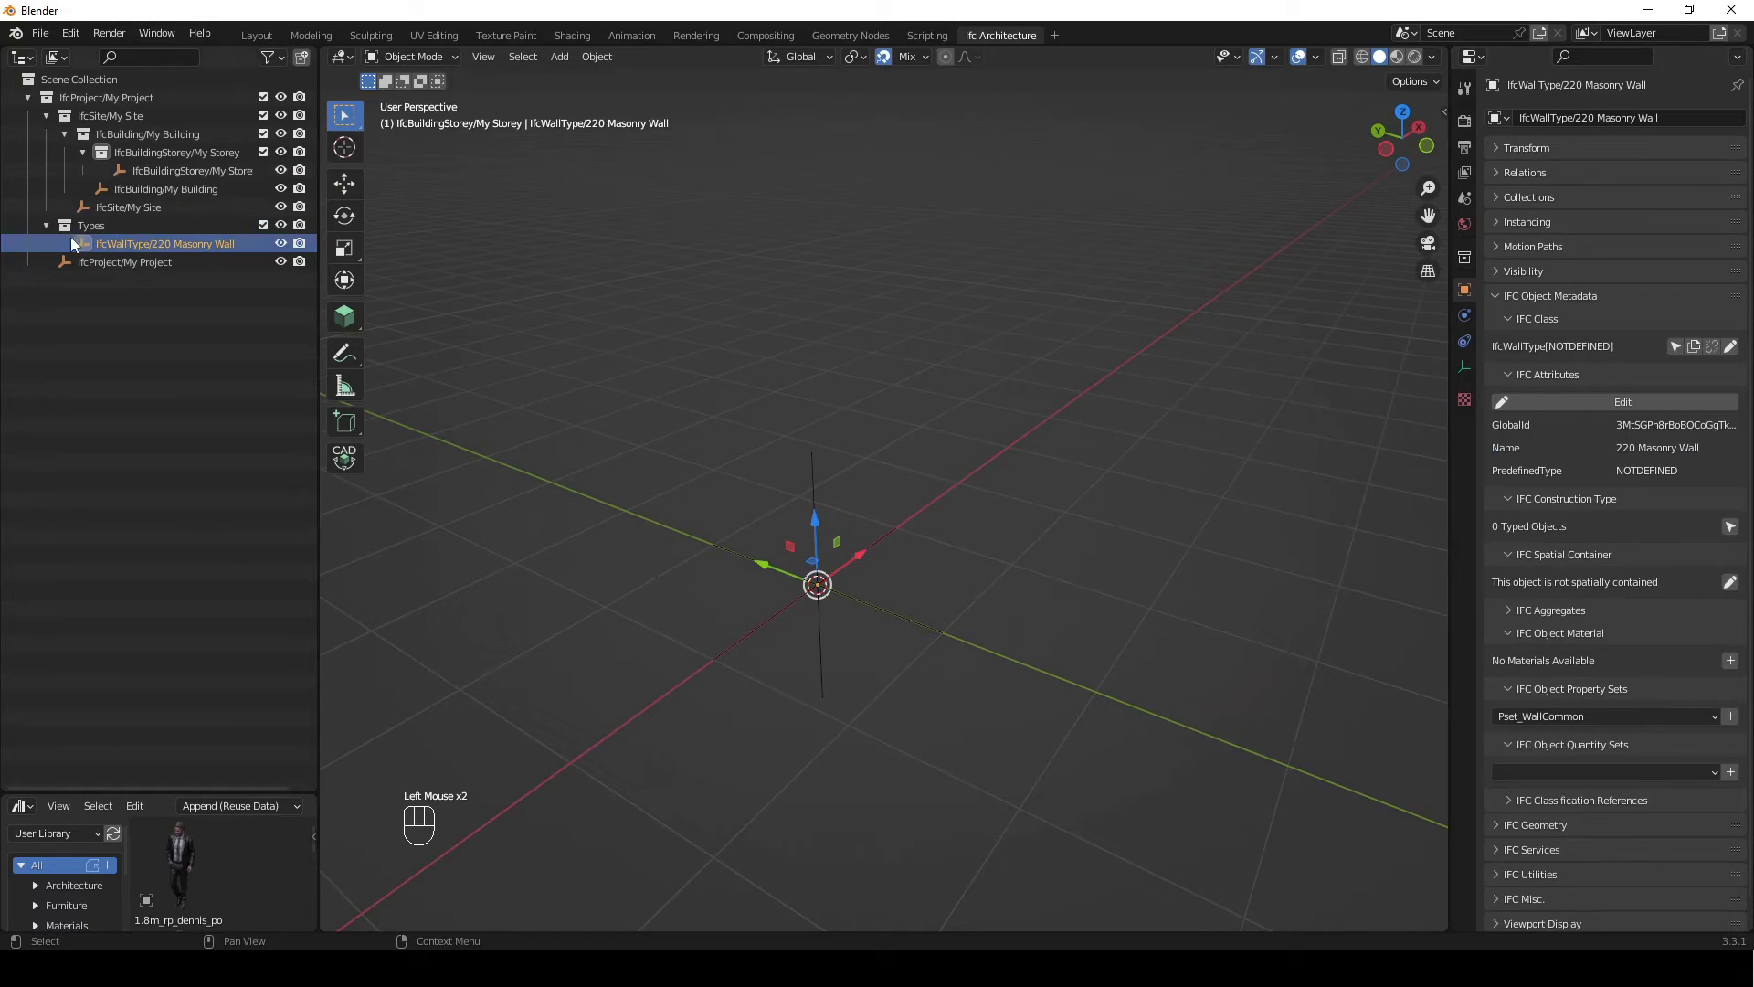
left_click(117, 226)
left_click(123, 244)
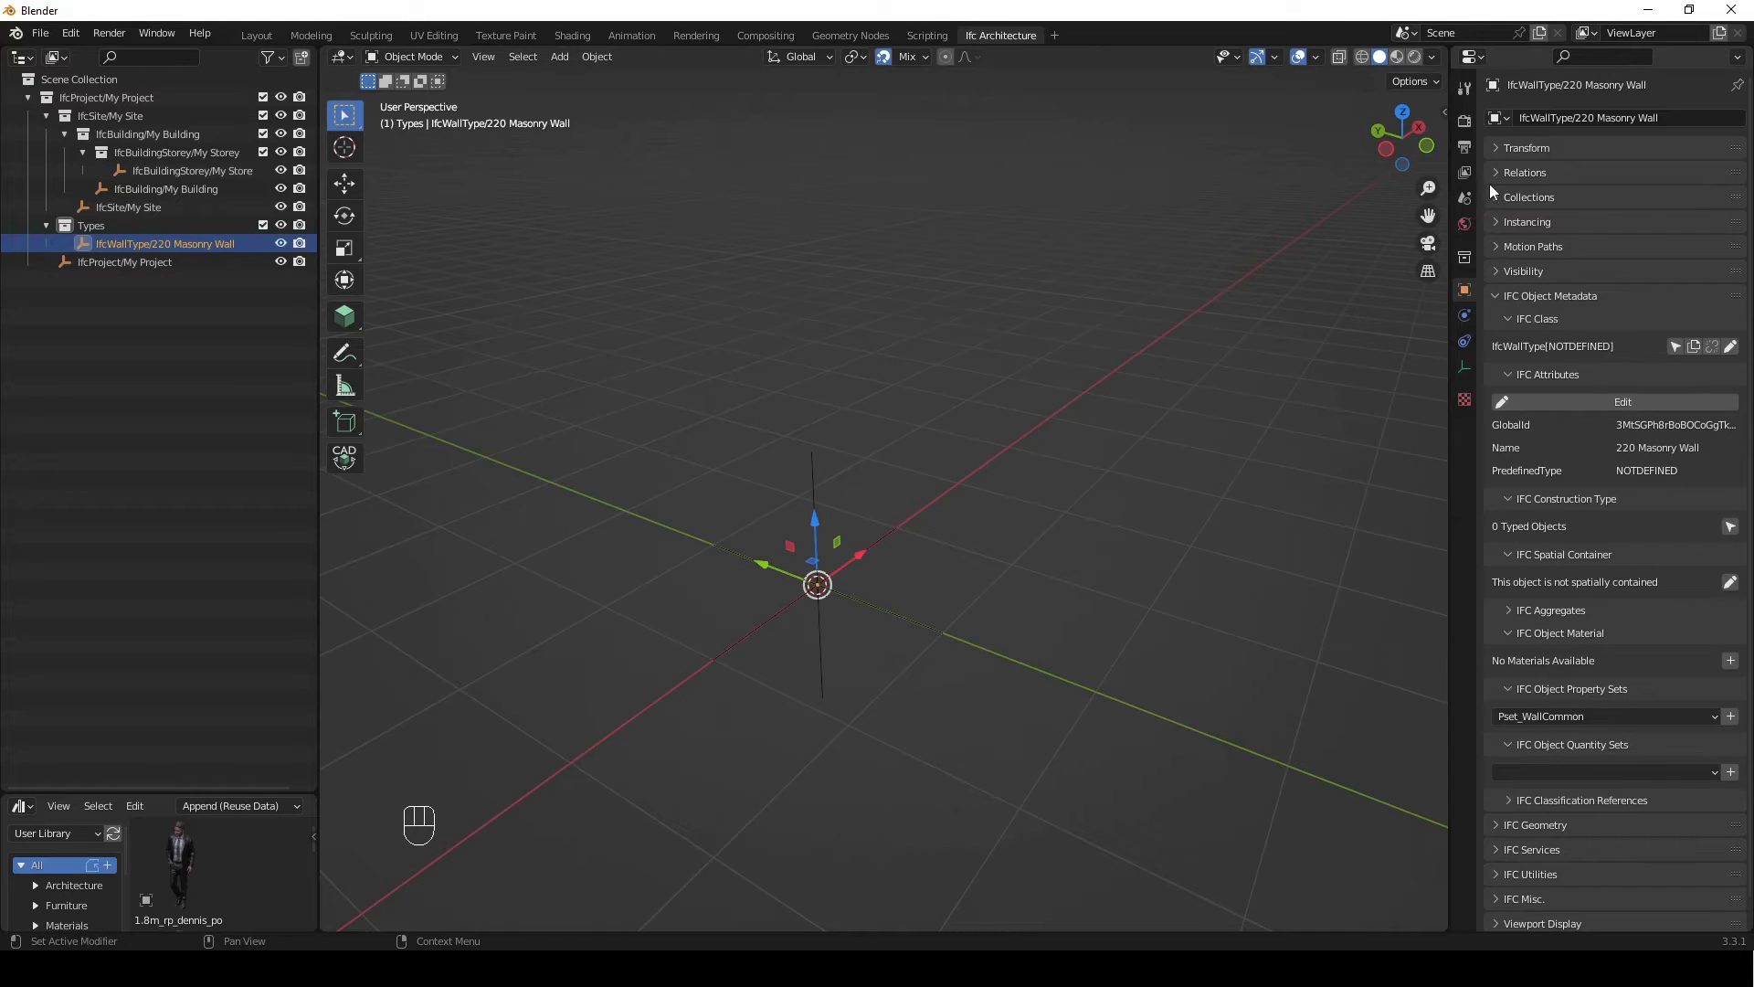
Collapse the IFC class, attribute, construction type, container, property and quantity set panels
left_click(1517, 319)
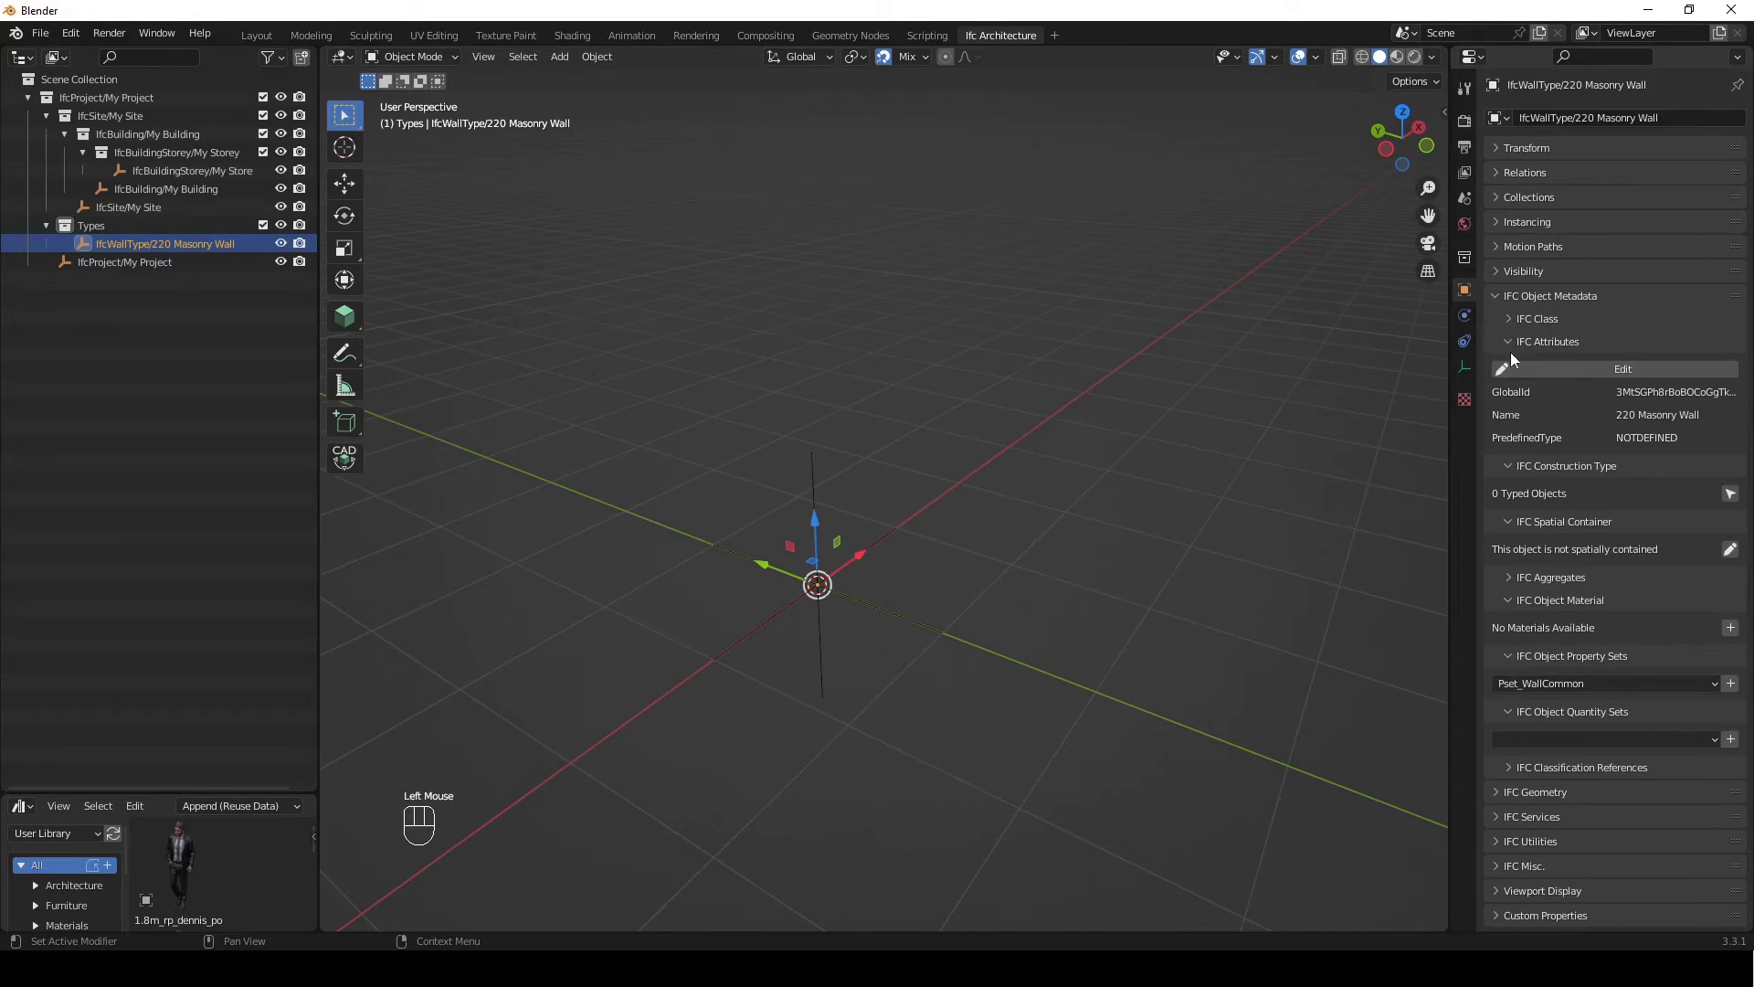
left_click(1509, 343)
left_click(1507, 364)
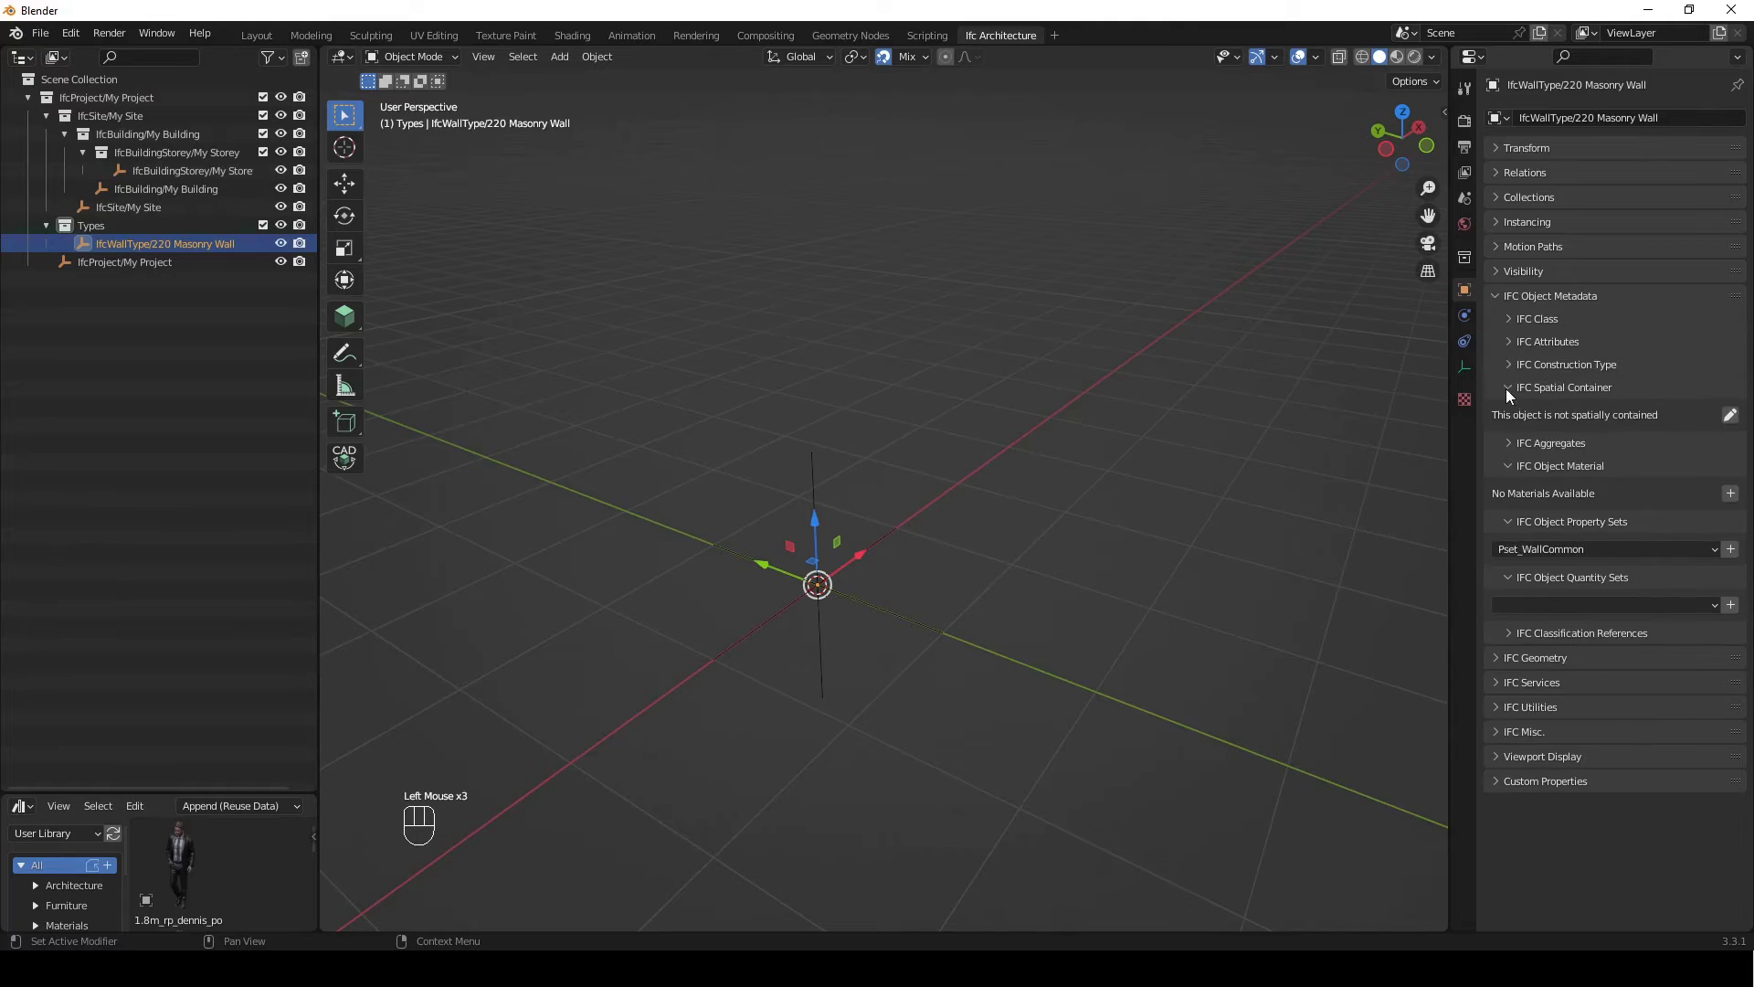
left_click(1508, 386)
left_click(1513, 488)
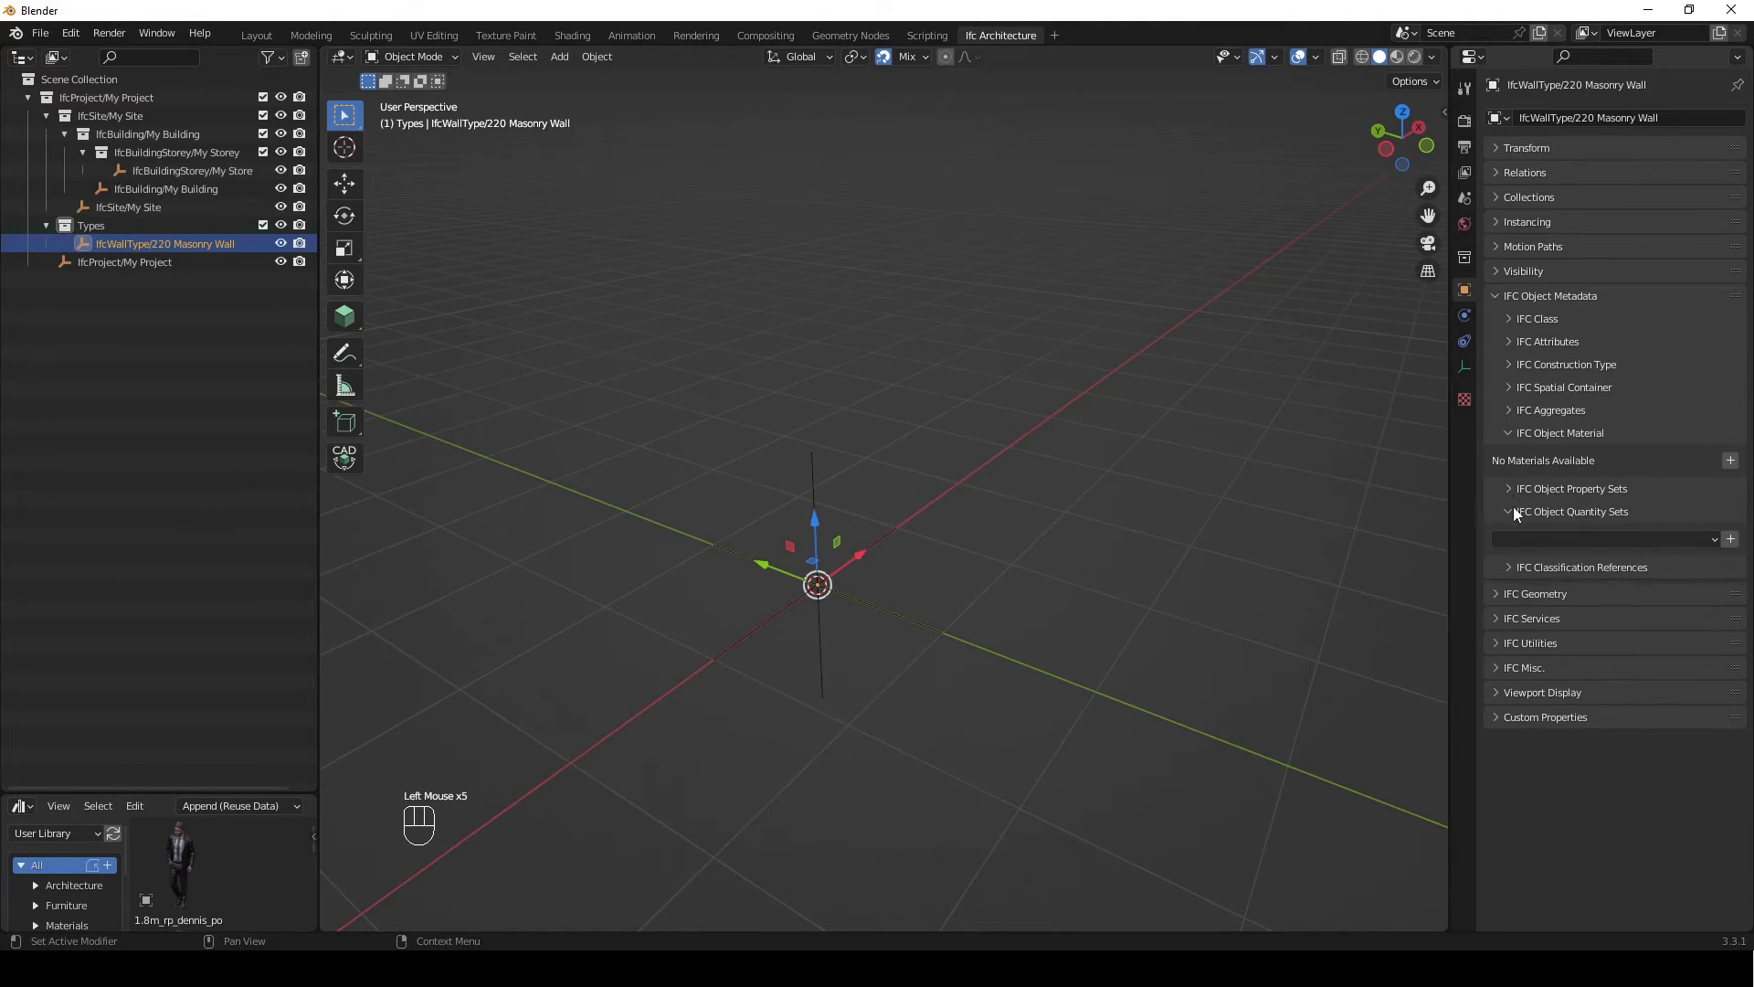
left_click(1512, 511)
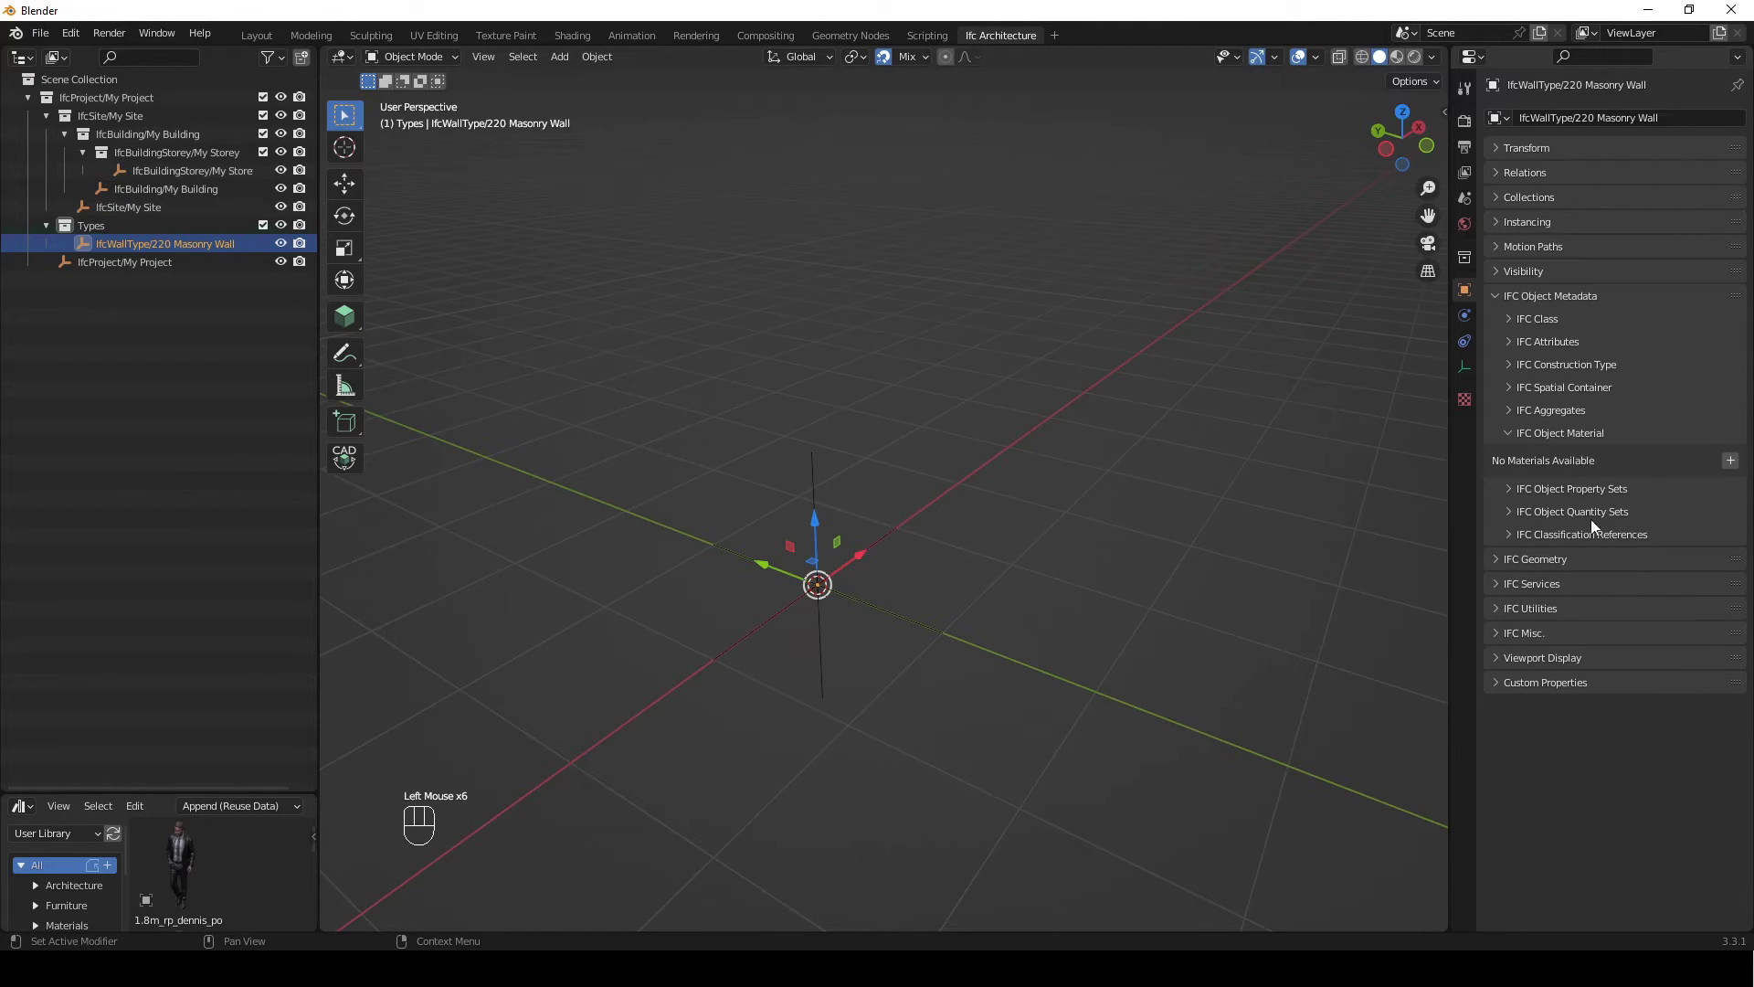
Add an IfcMaterialLayerSet material to the wall type
left_click(1731, 461)
left_click(1570, 462)
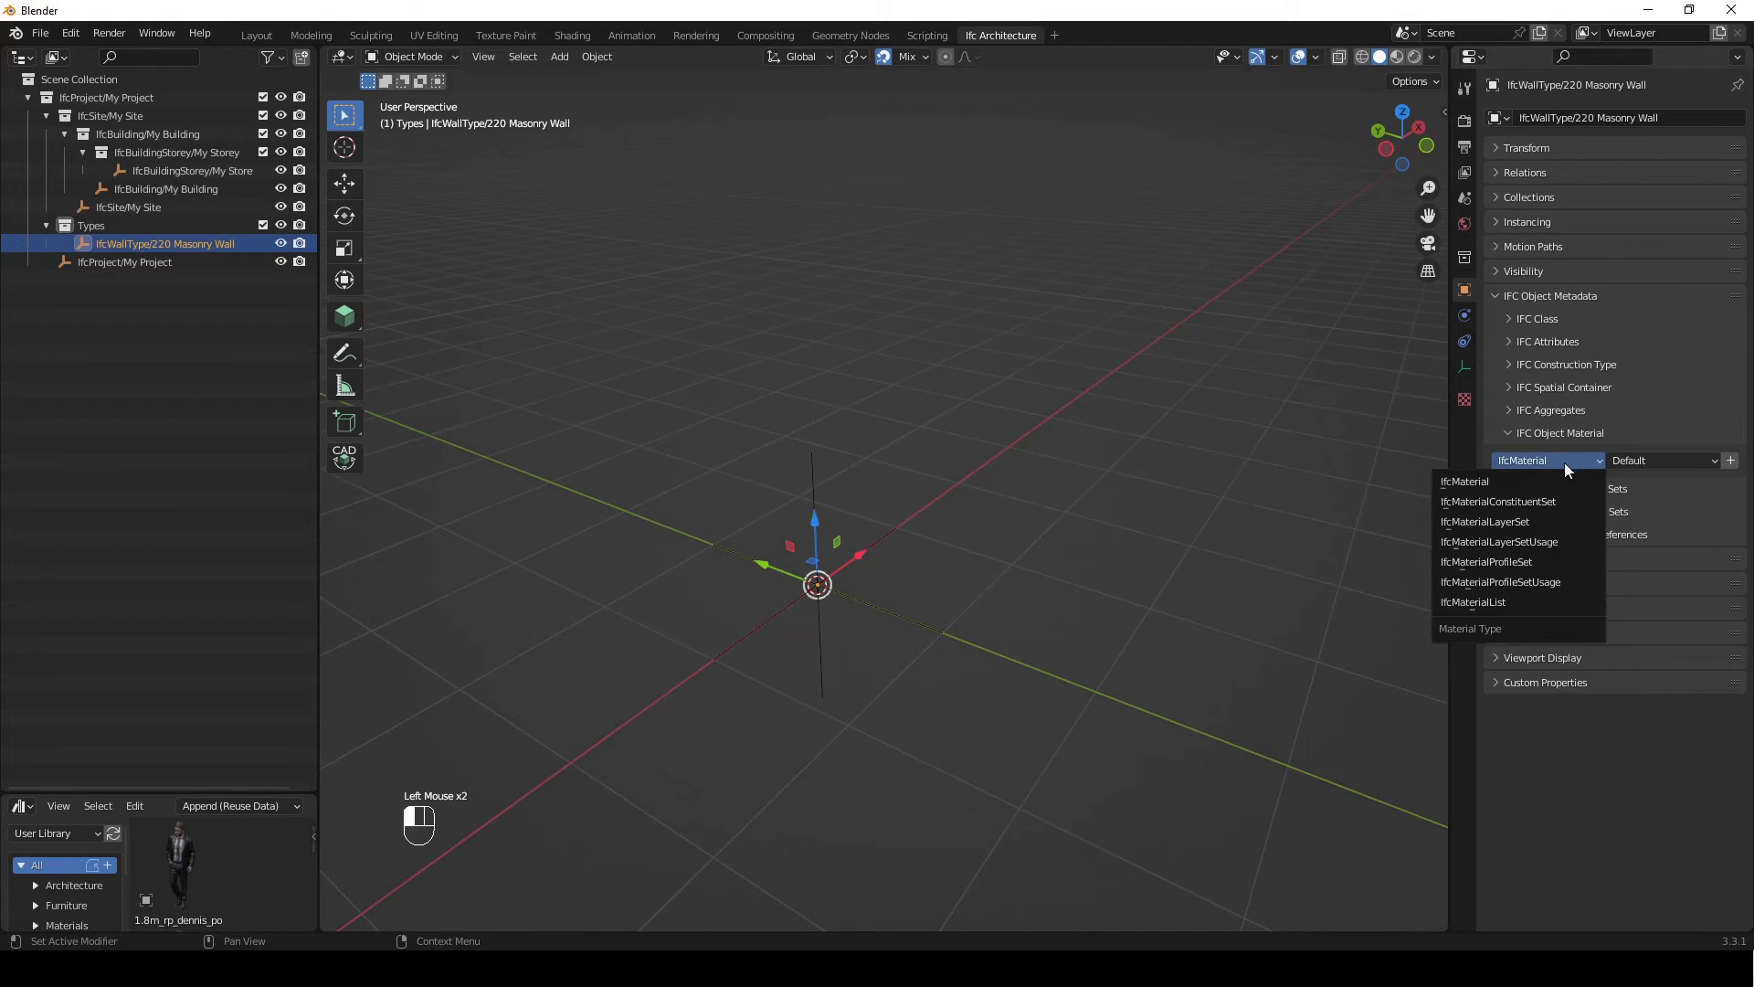
left_click(1531, 527)
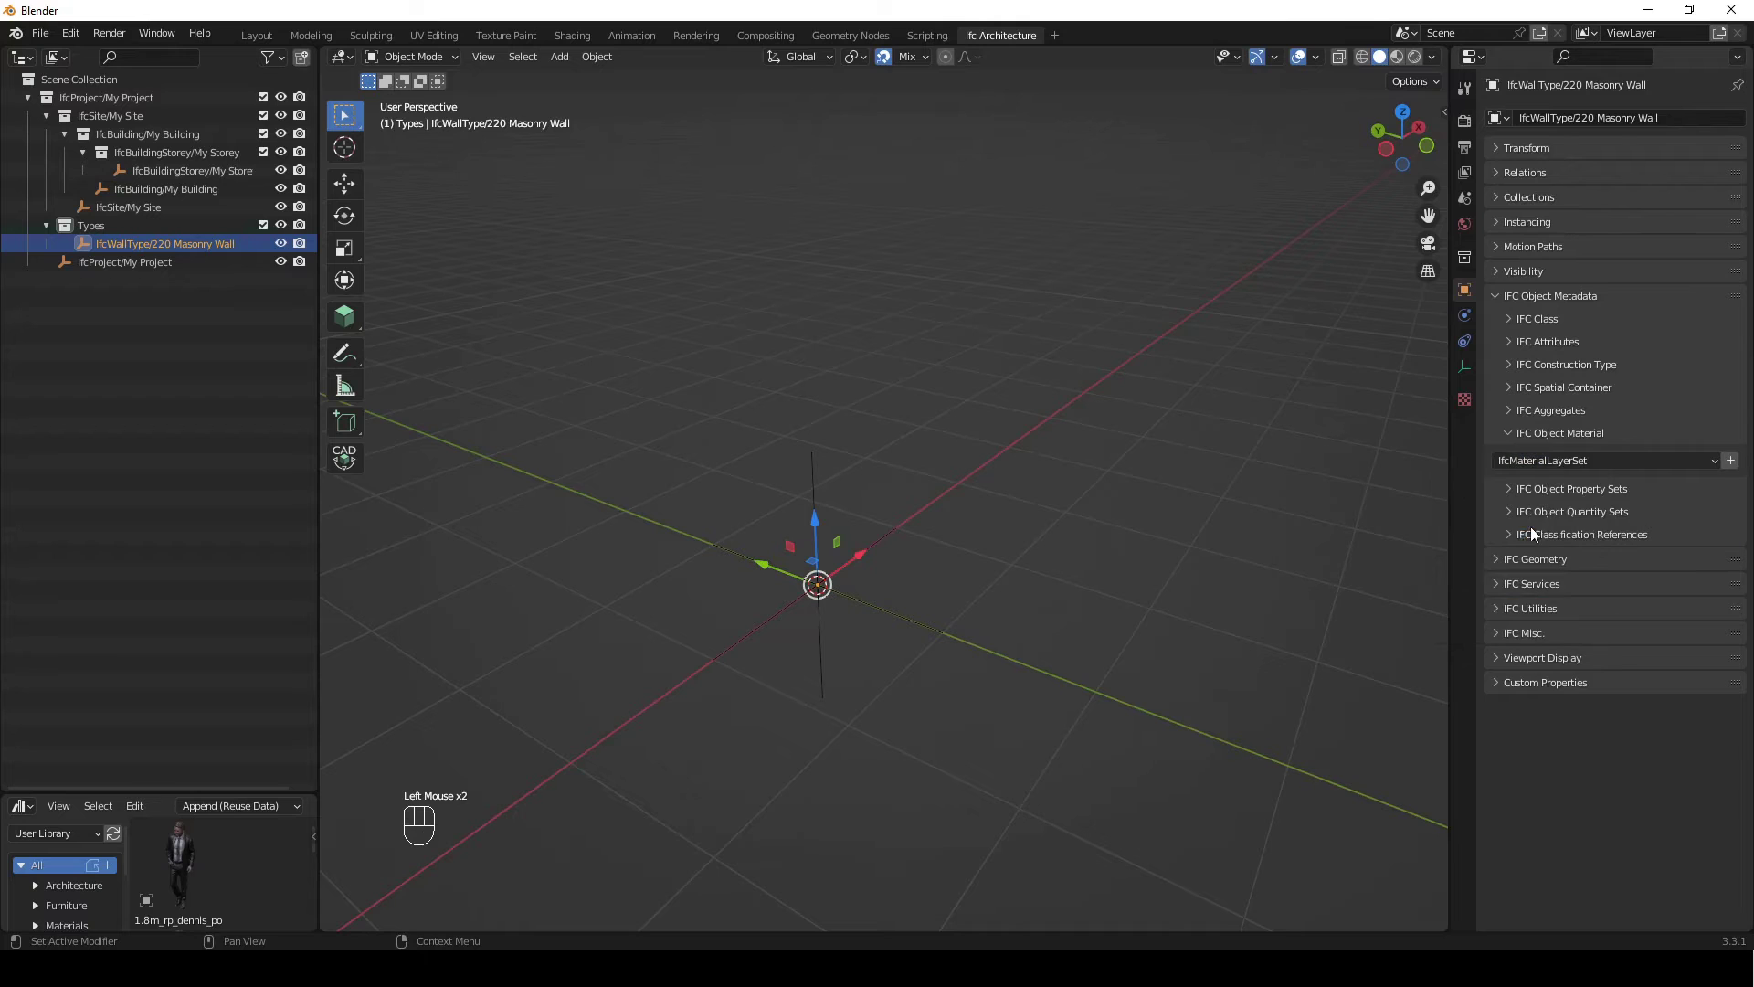
left_click(1730, 461)
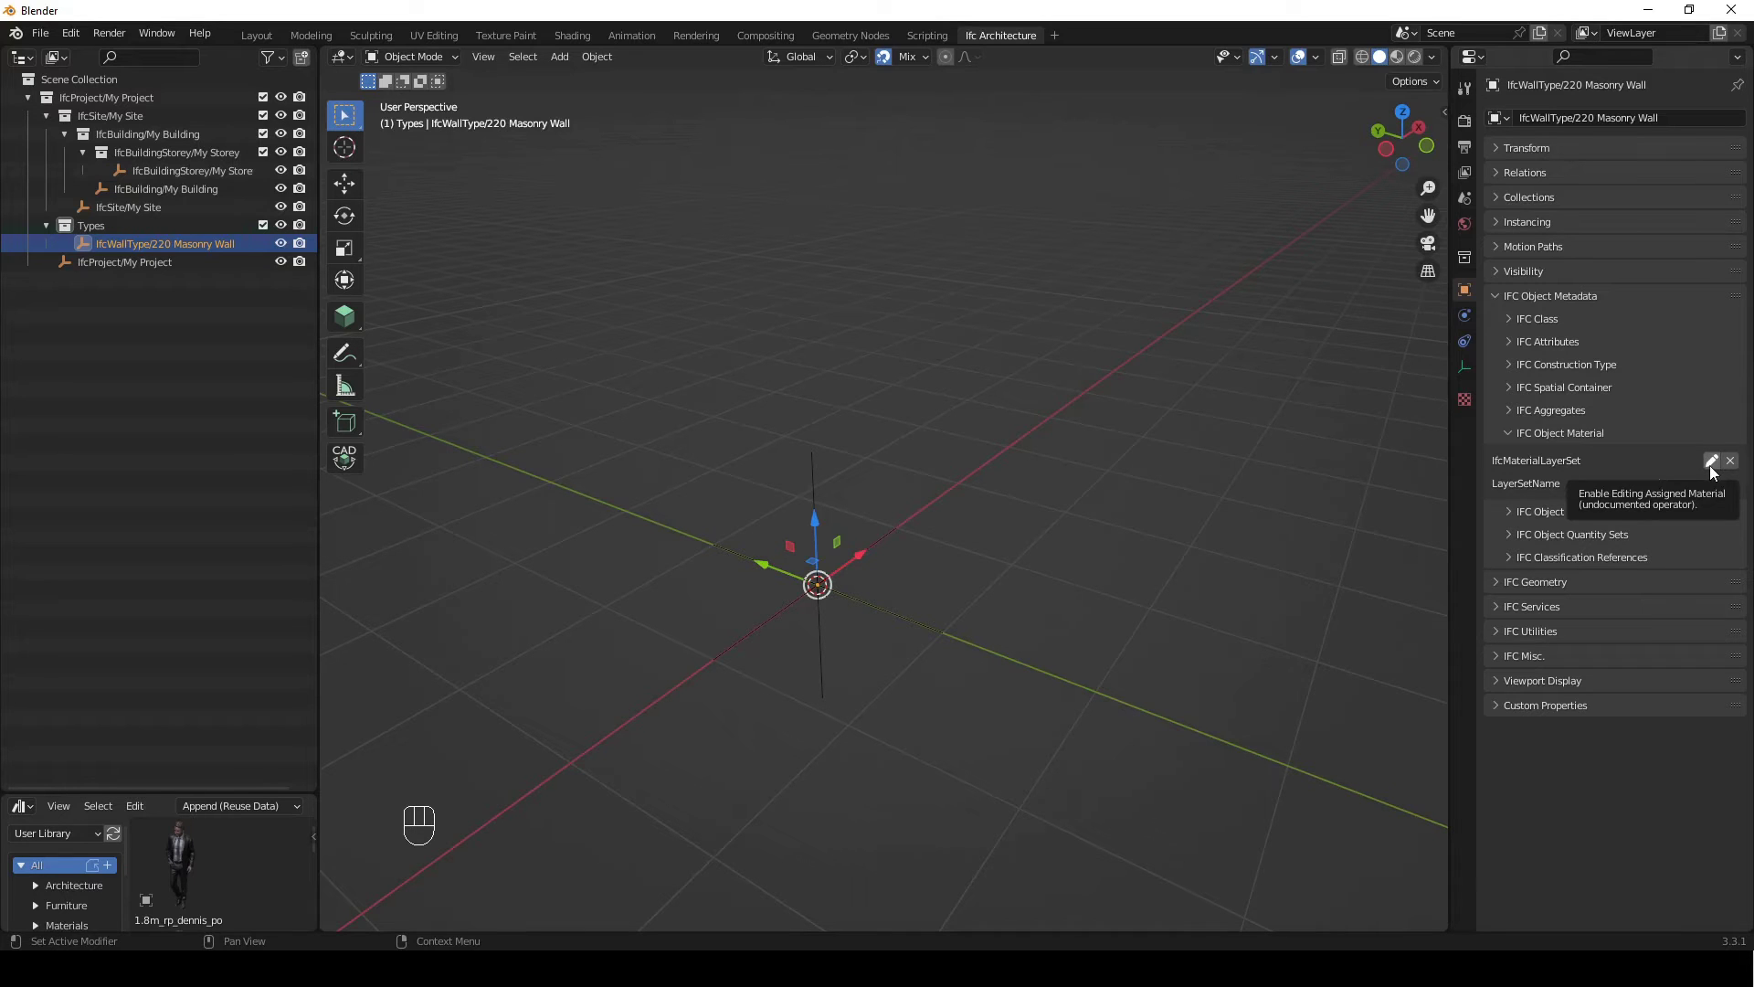
Name the wall type's layer set 'double brick'
left_click(1711, 461)
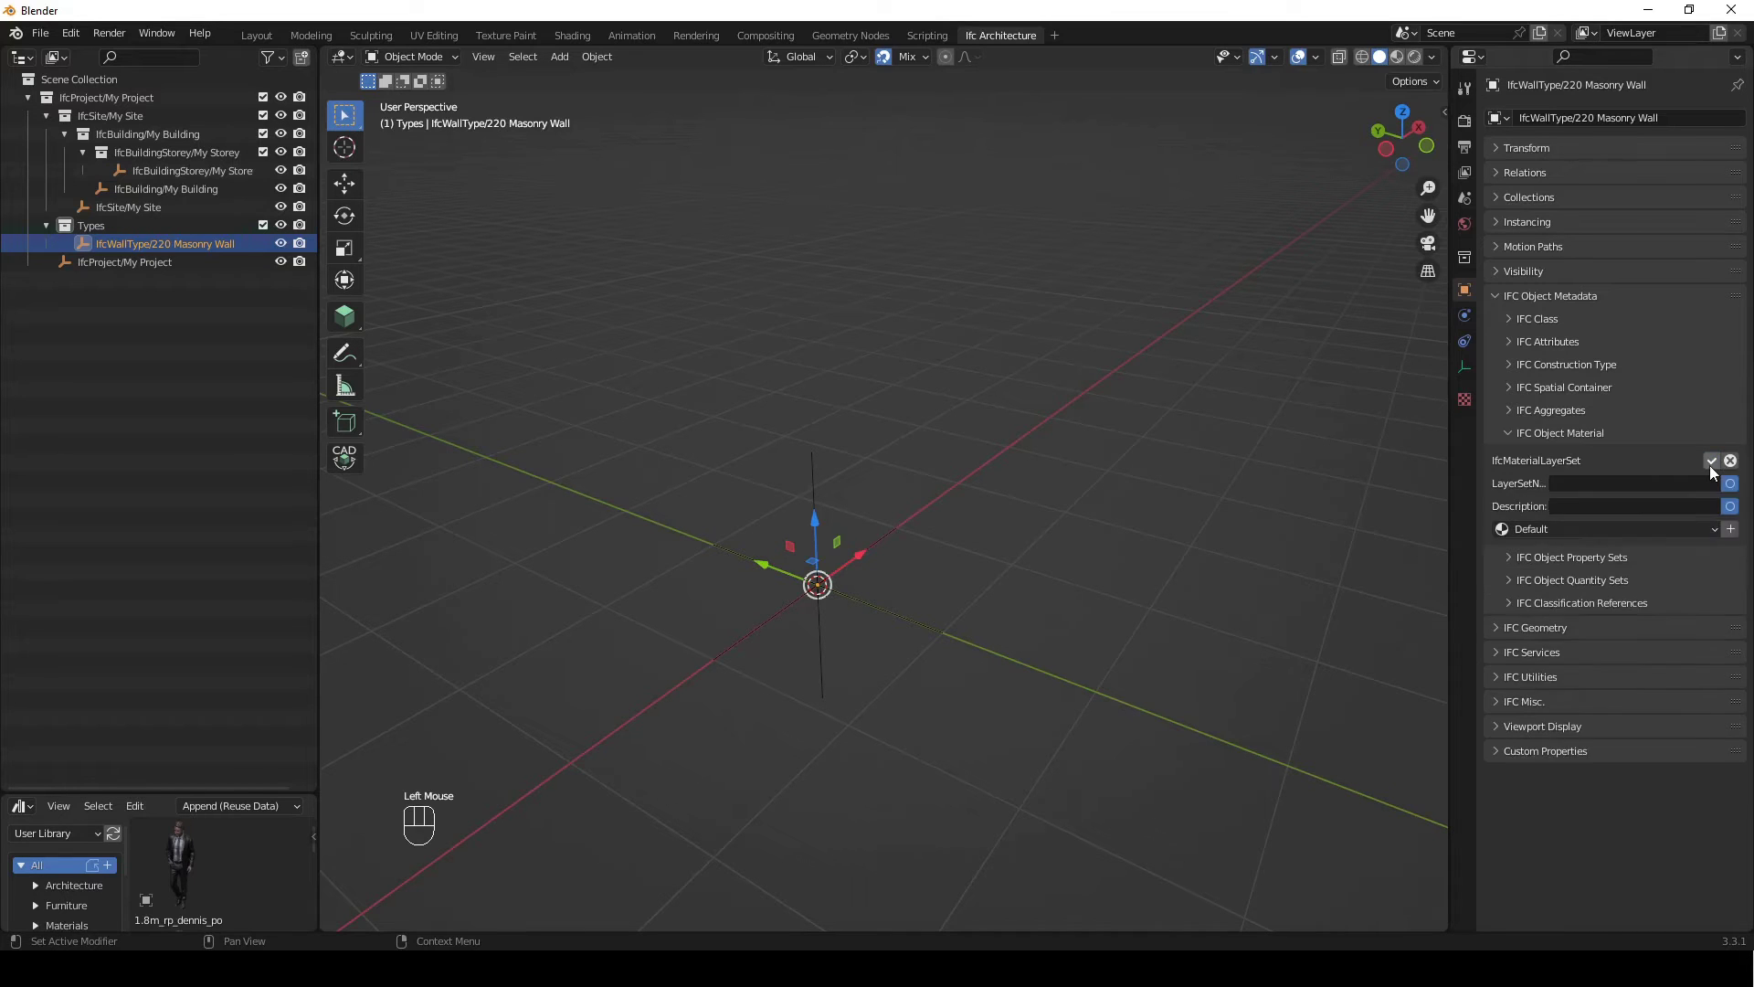
left_click(1587, 482)
type("double brick")
left_click(1646, 492)
left_click(1568, 532)
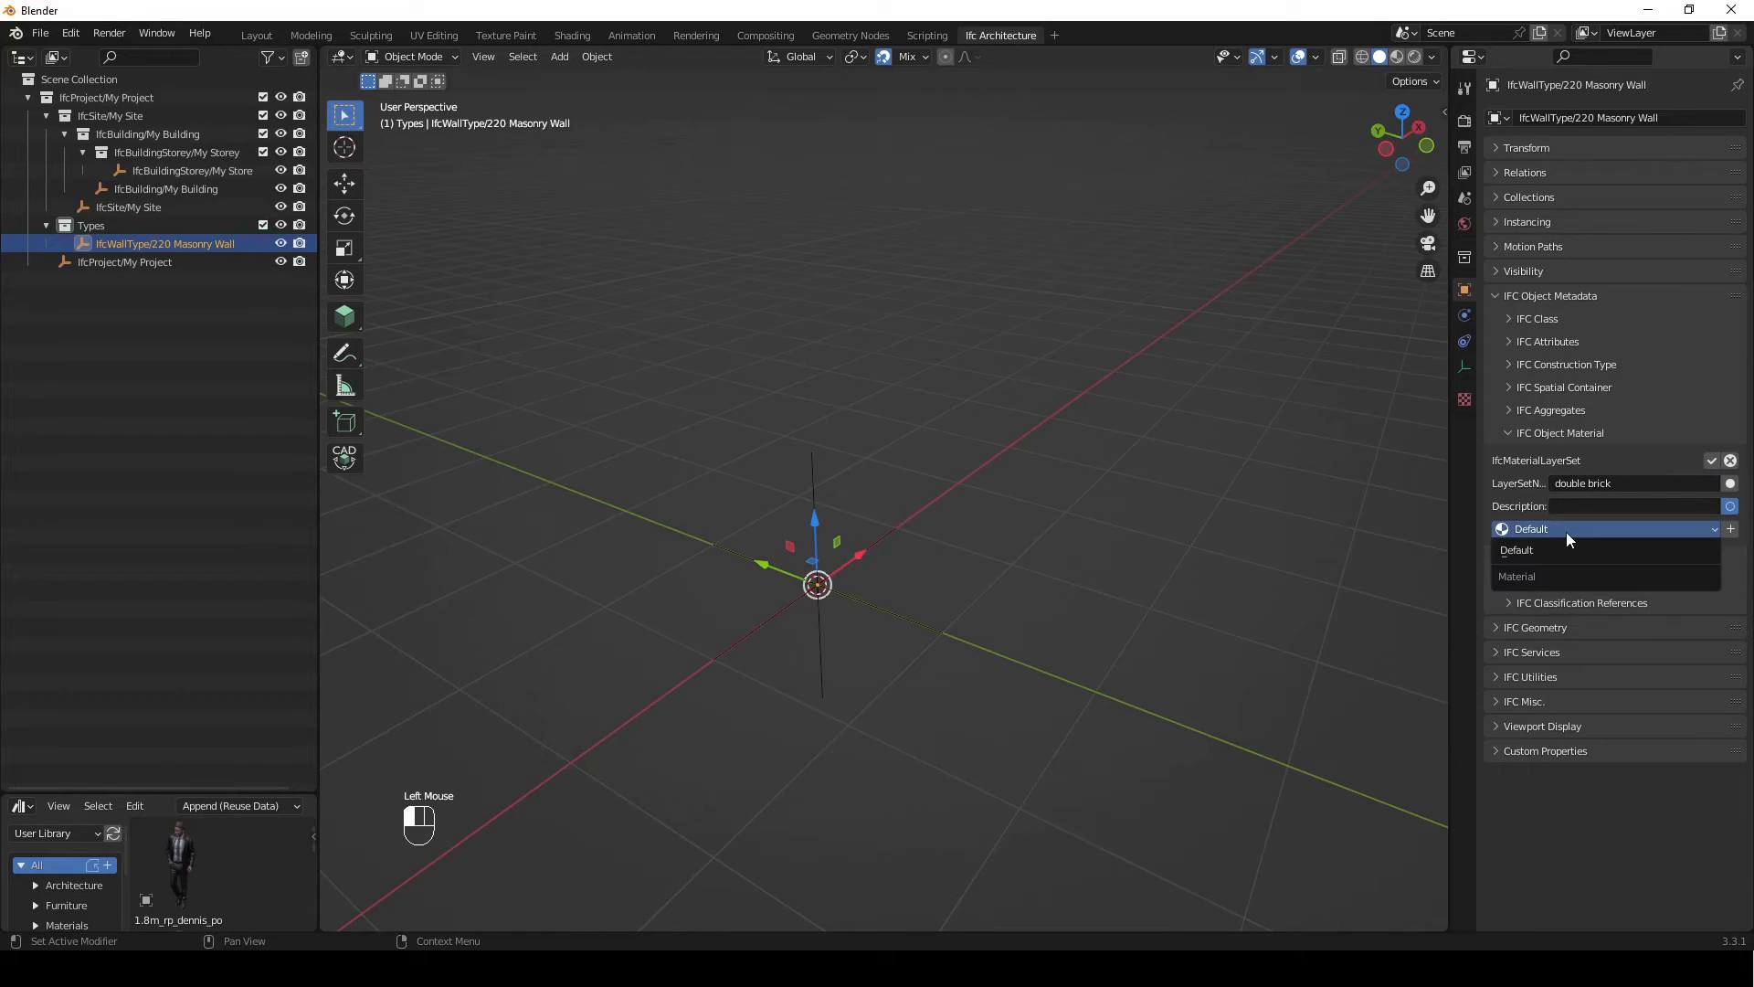
Add one layer, 220 thick and named 'double brick', and save the layer set
left_click(1731, 529)
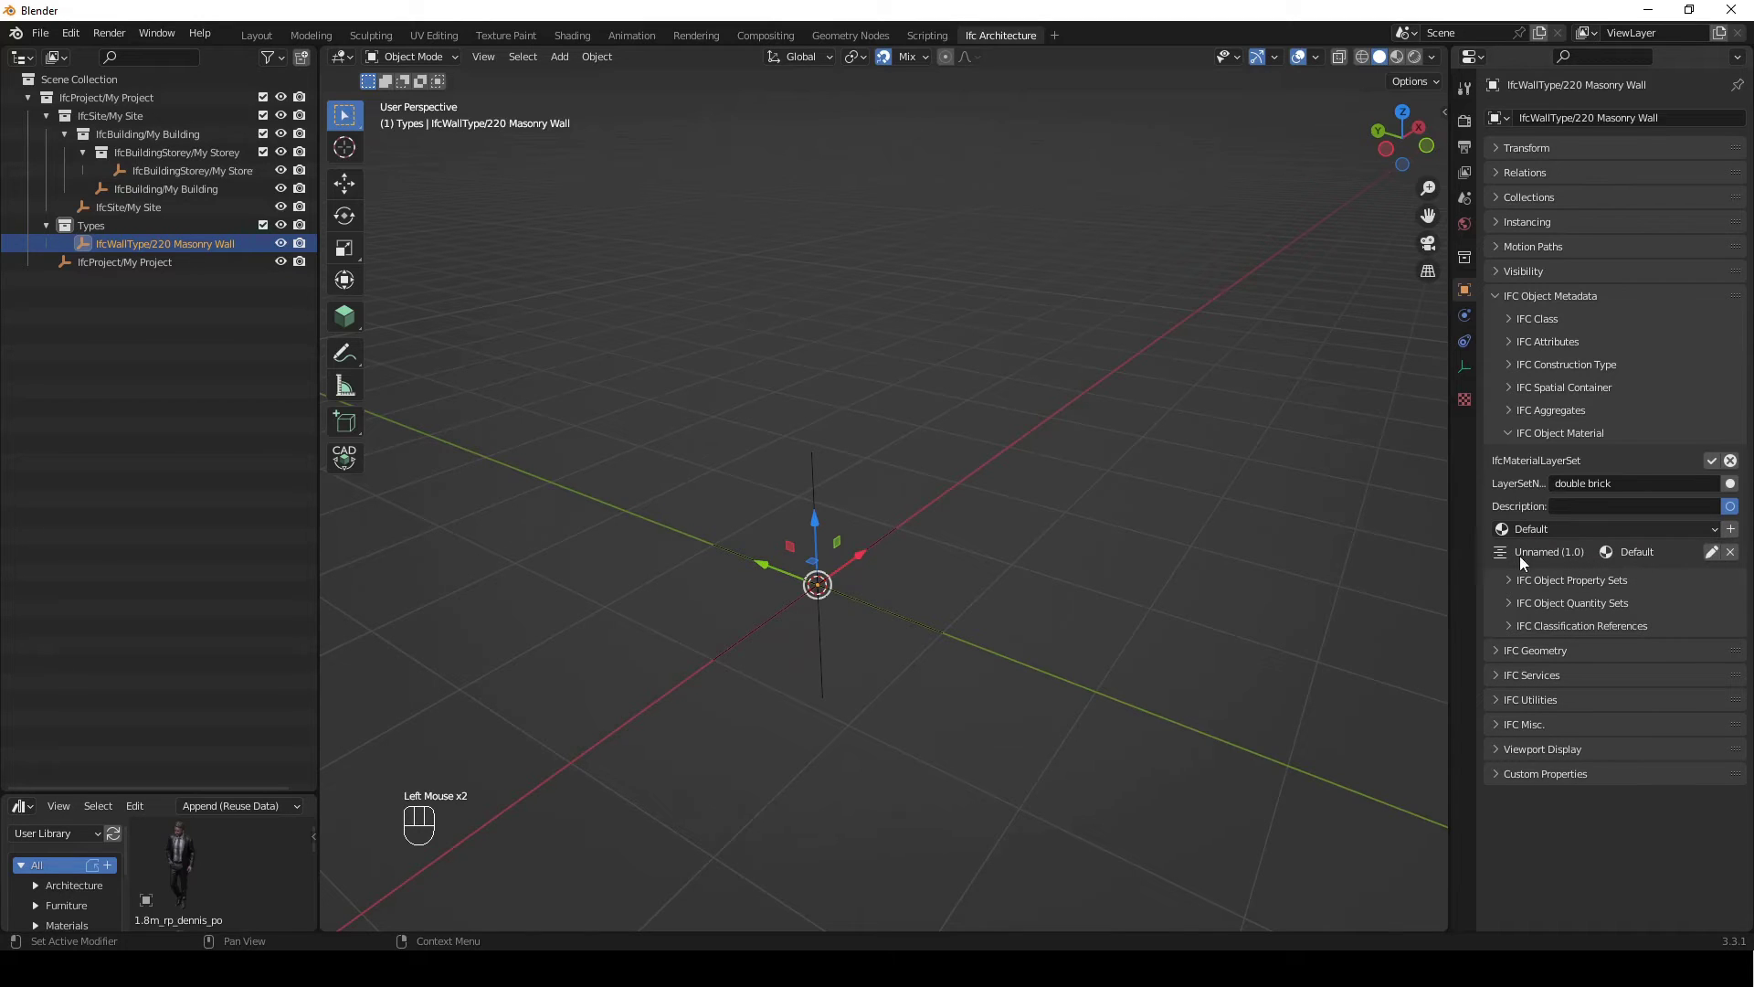
left_click(1707, 556)
left_click(1669, 585)
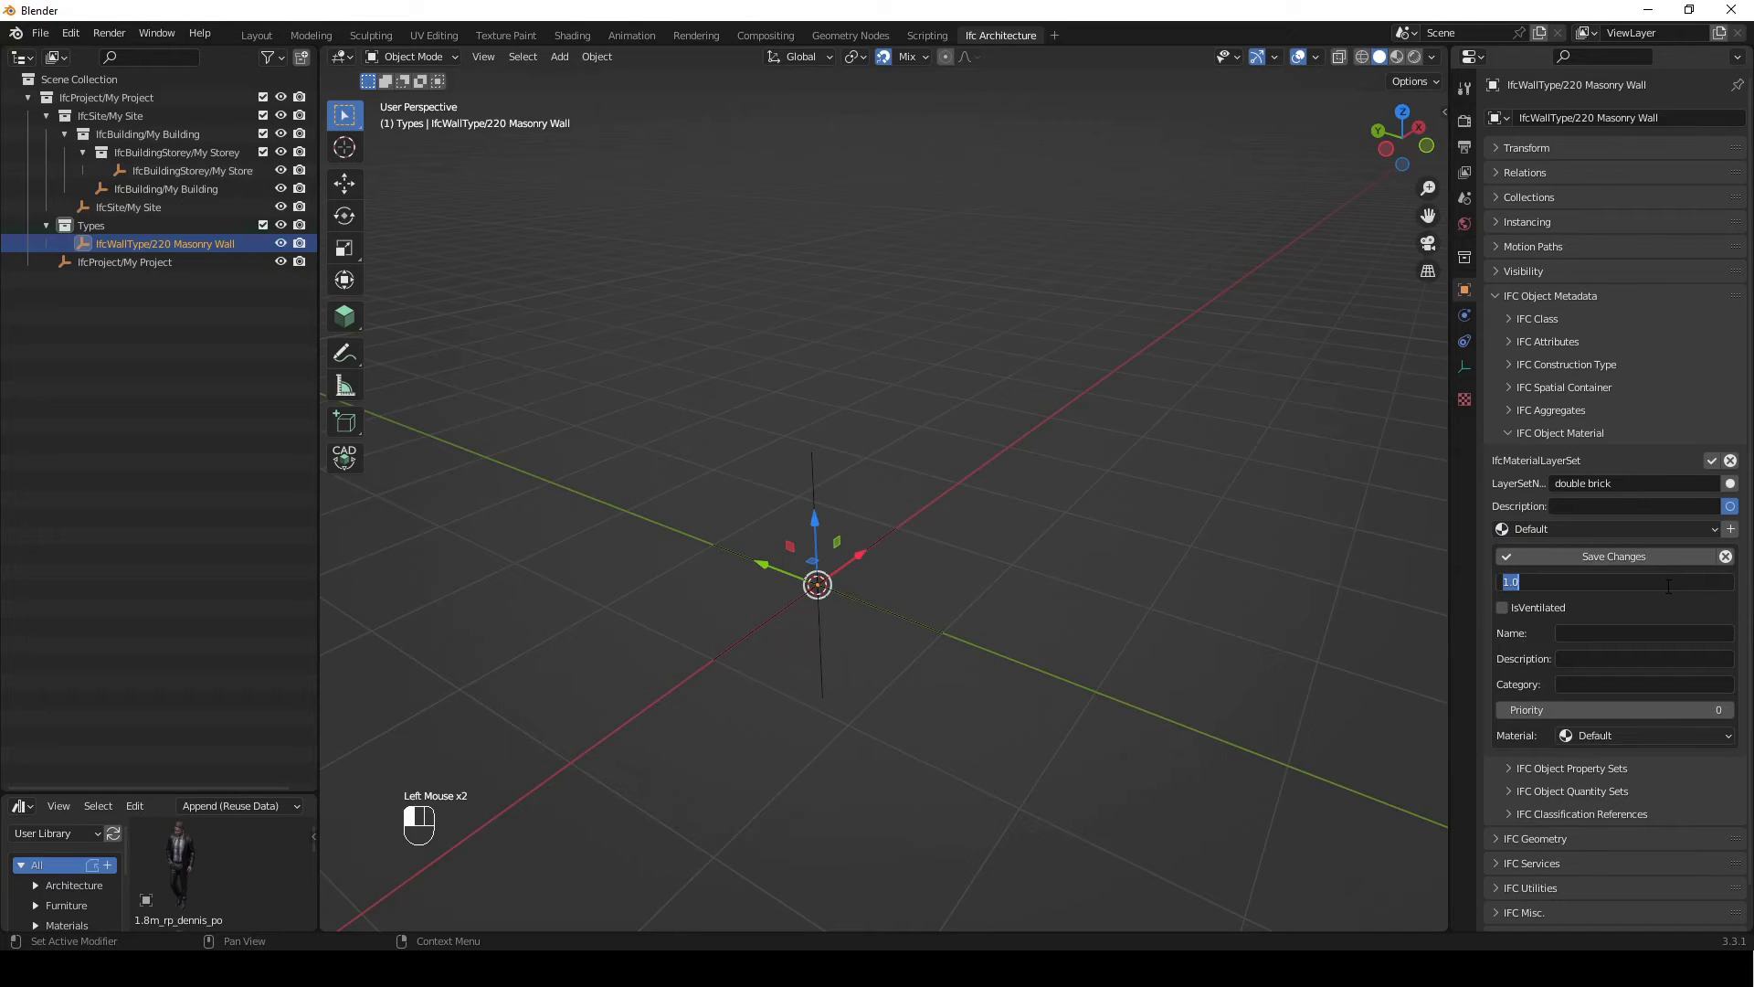
type("220")
key("Return")
left_click(1628, 633)
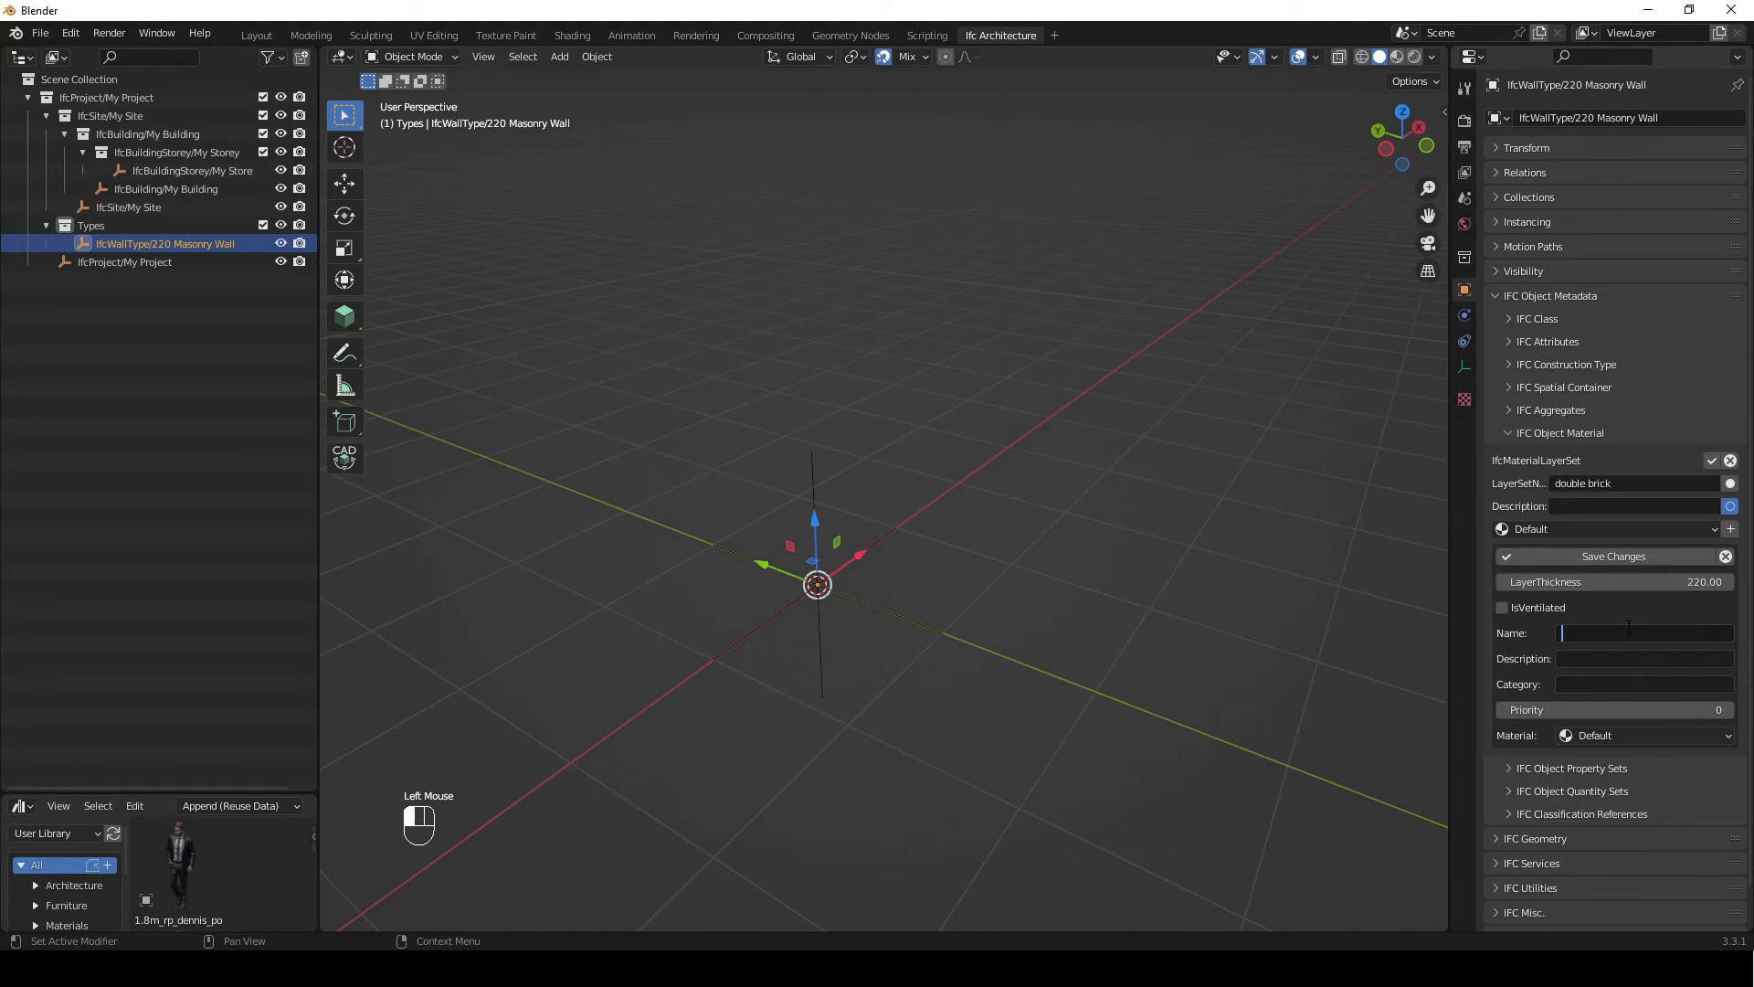
type("double brick")
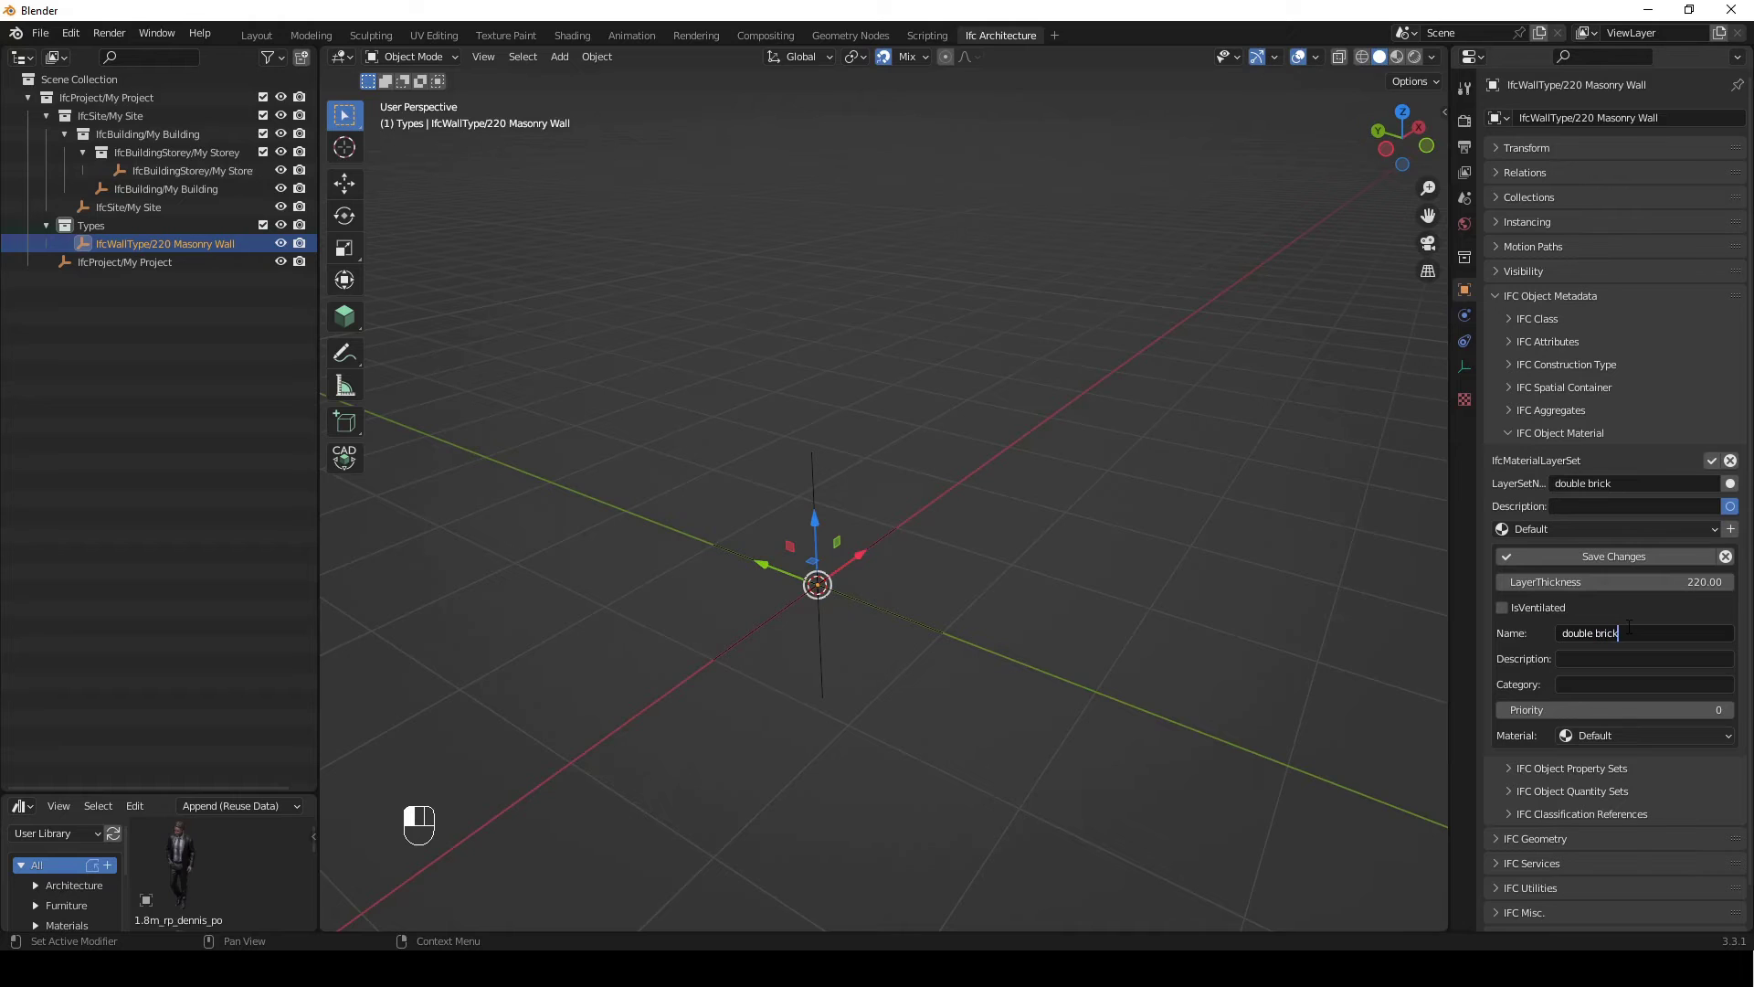
left_click(1671, 555)
left_click(1712, 460)
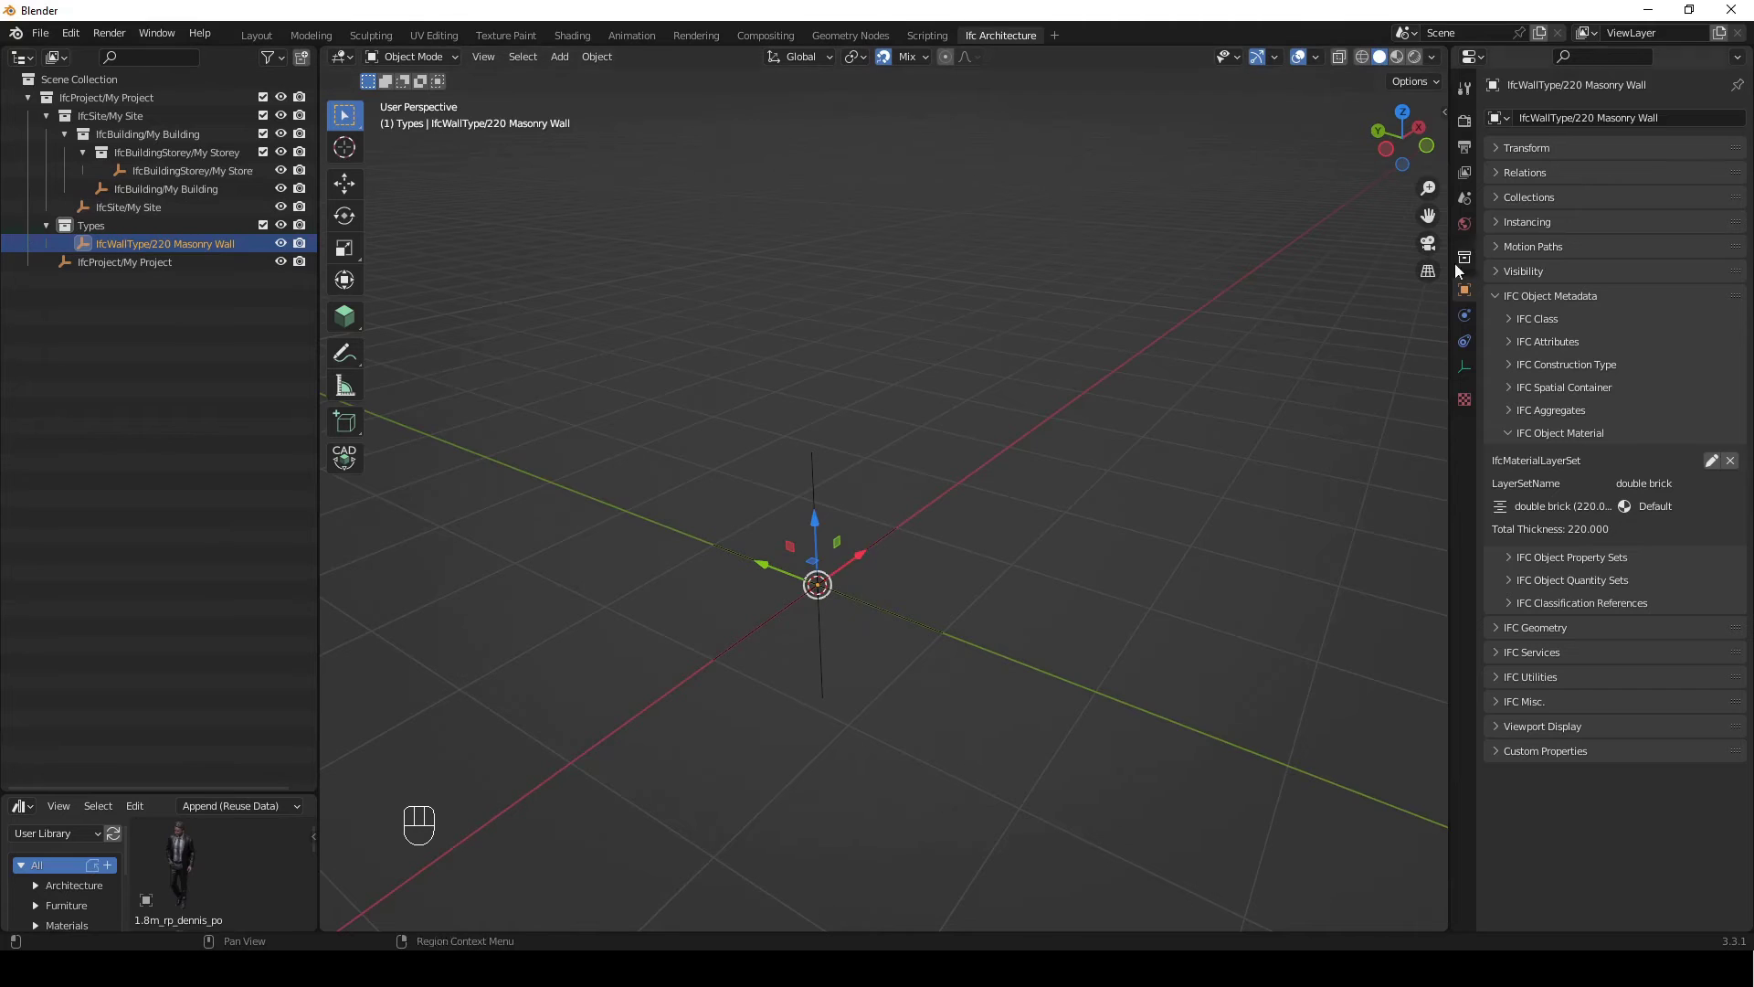
Export the IFC project as '220 Masonry Wall.ifc'
left_click(1464, 197)
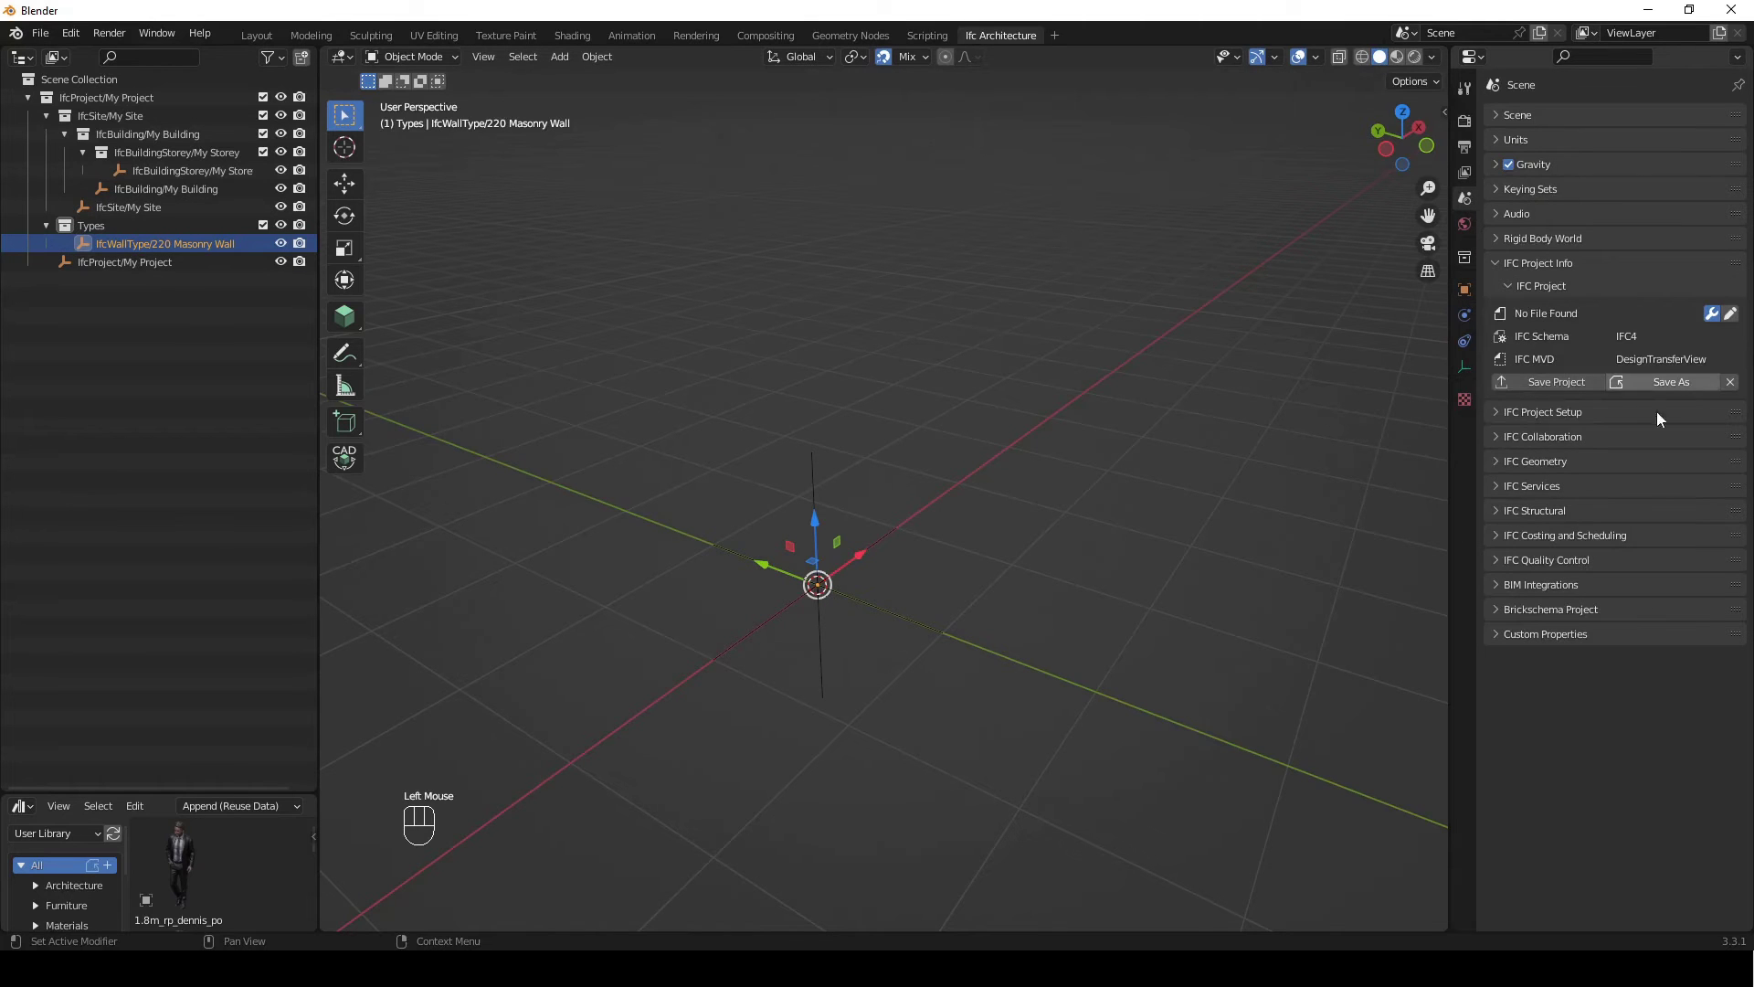
left_click(1568, 380)
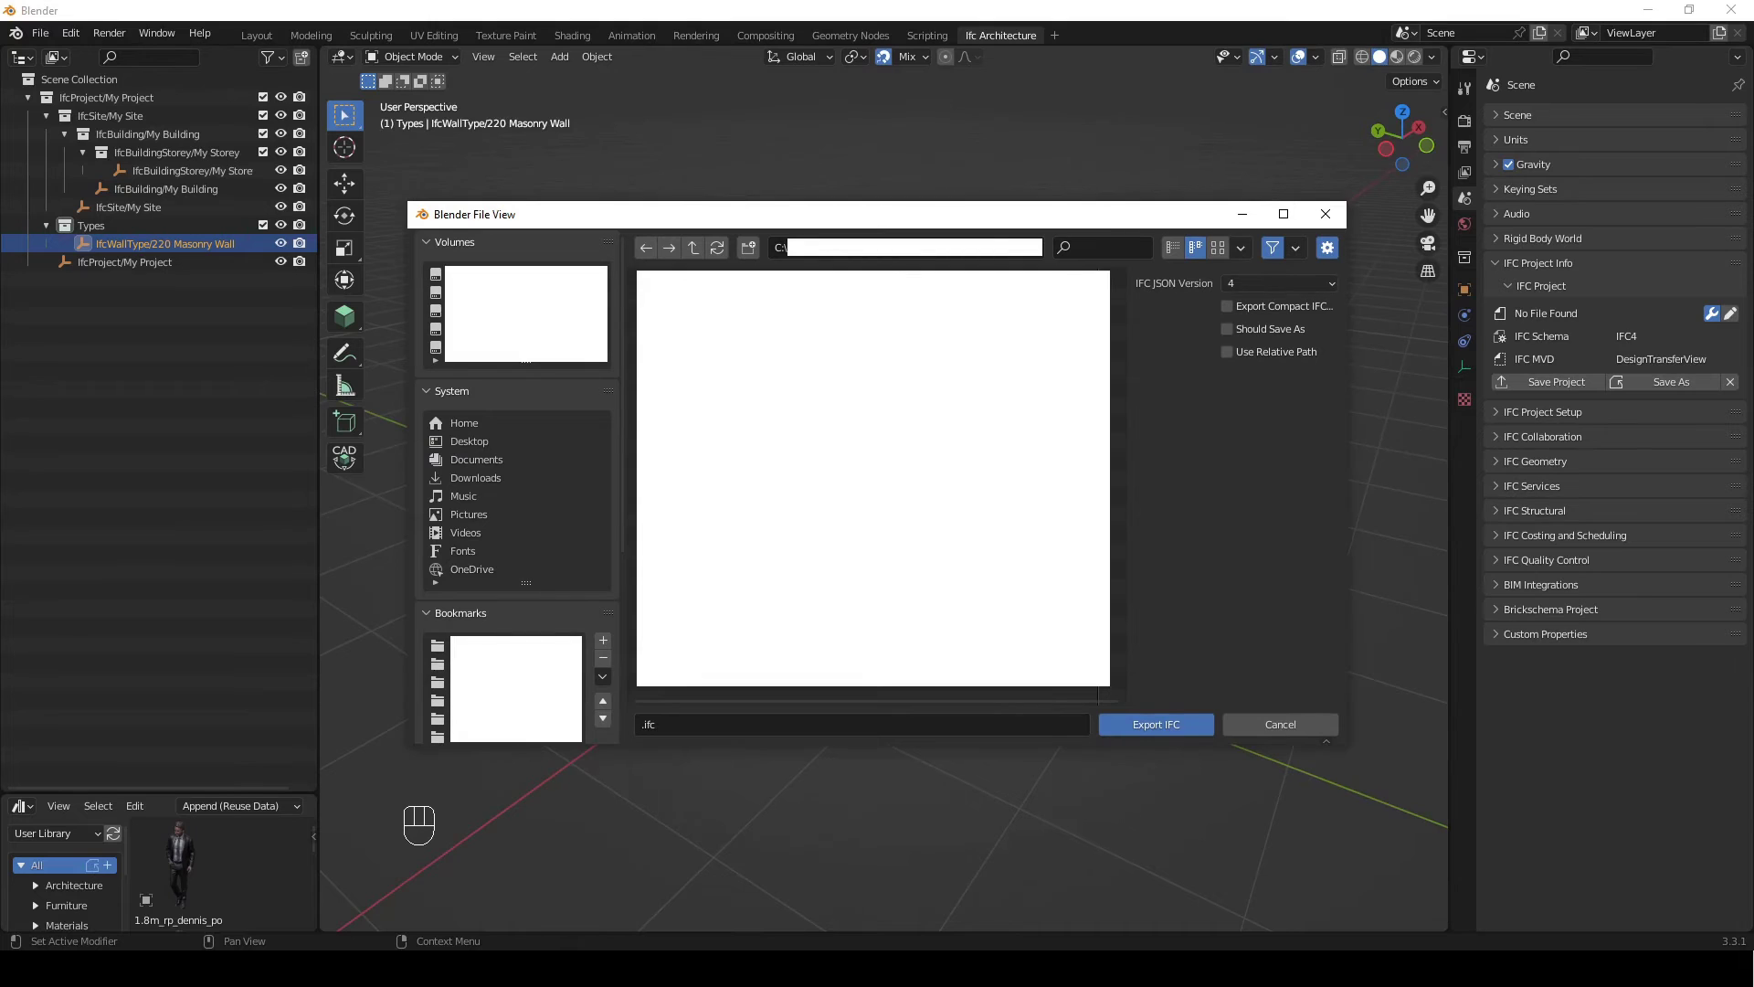
left_click(709, 725)
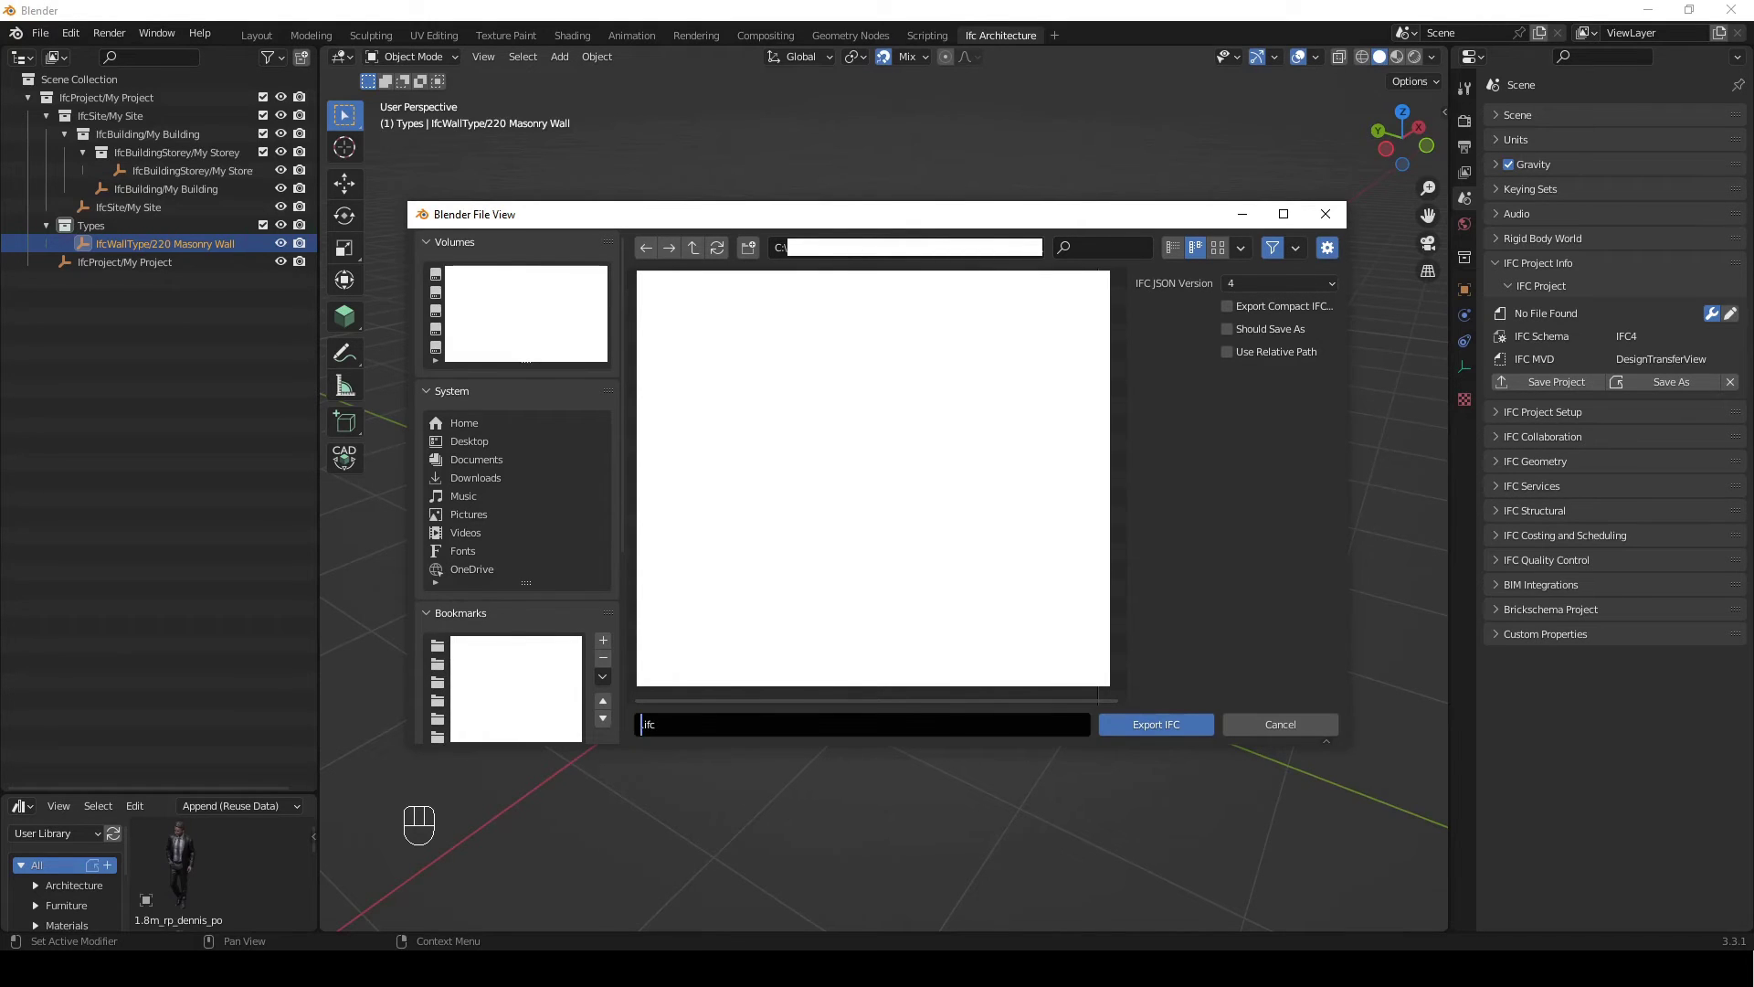
type("220 Masonry Wall")
key("Return")
left_click(1197, 722)
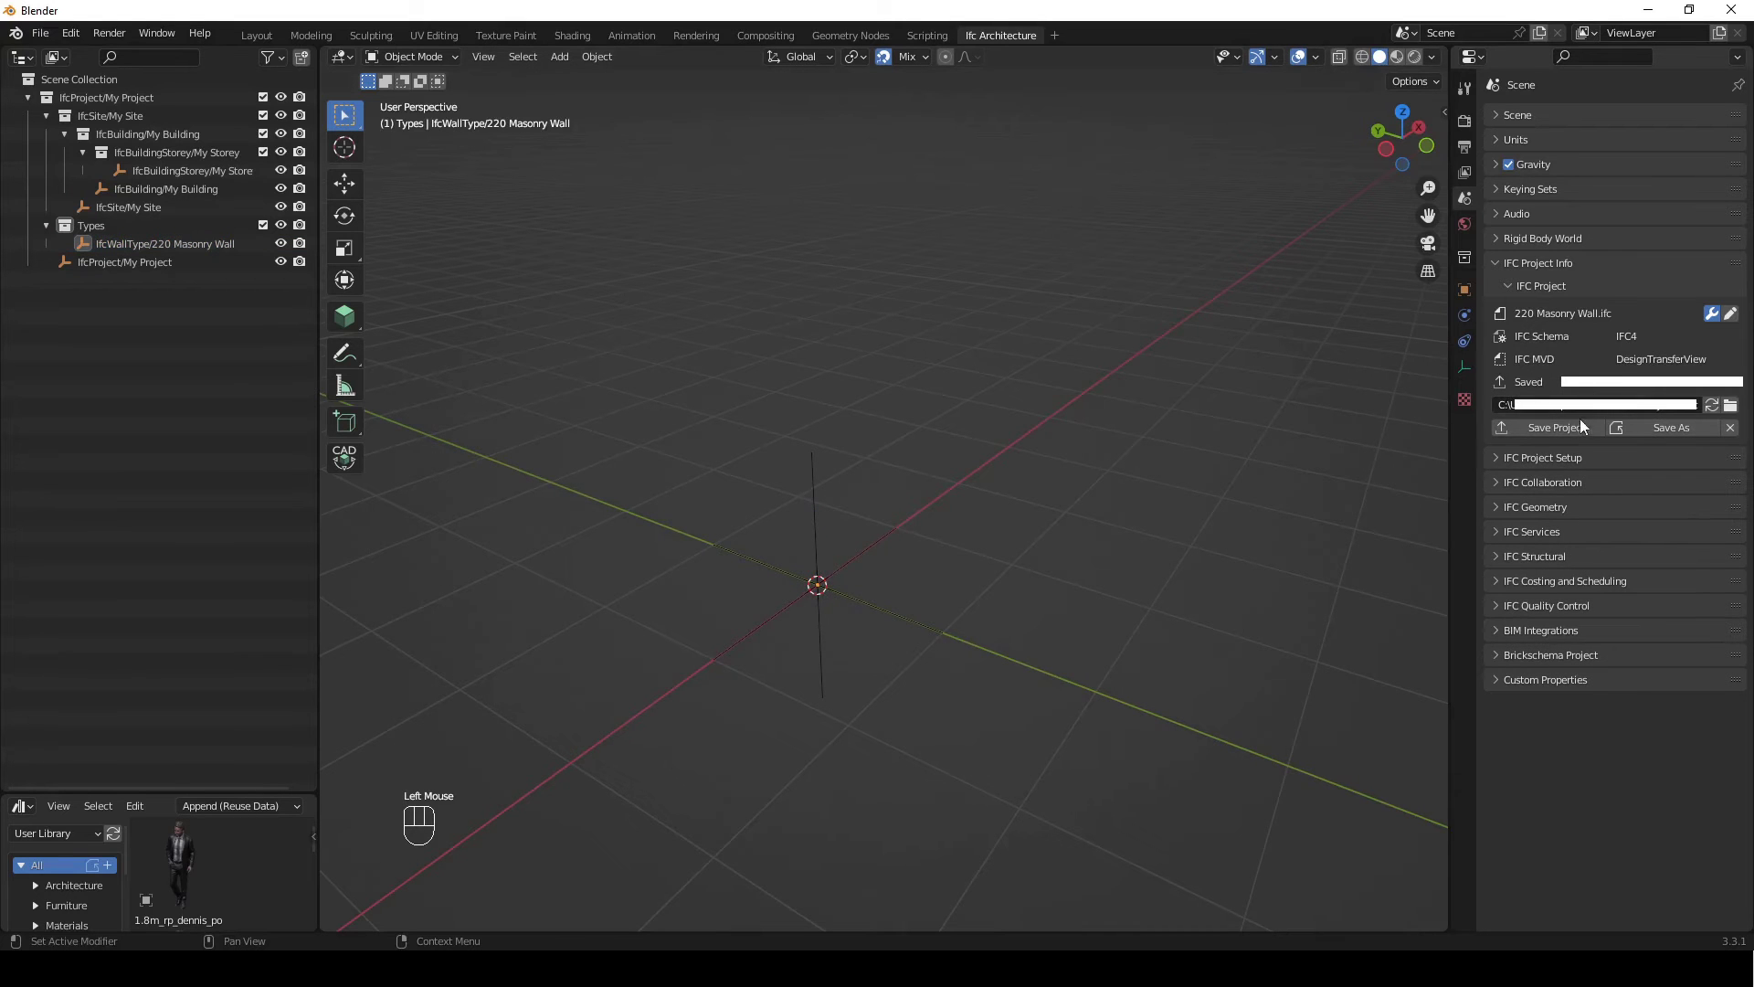
Start a new General Blender file
left_click(1537, 424)
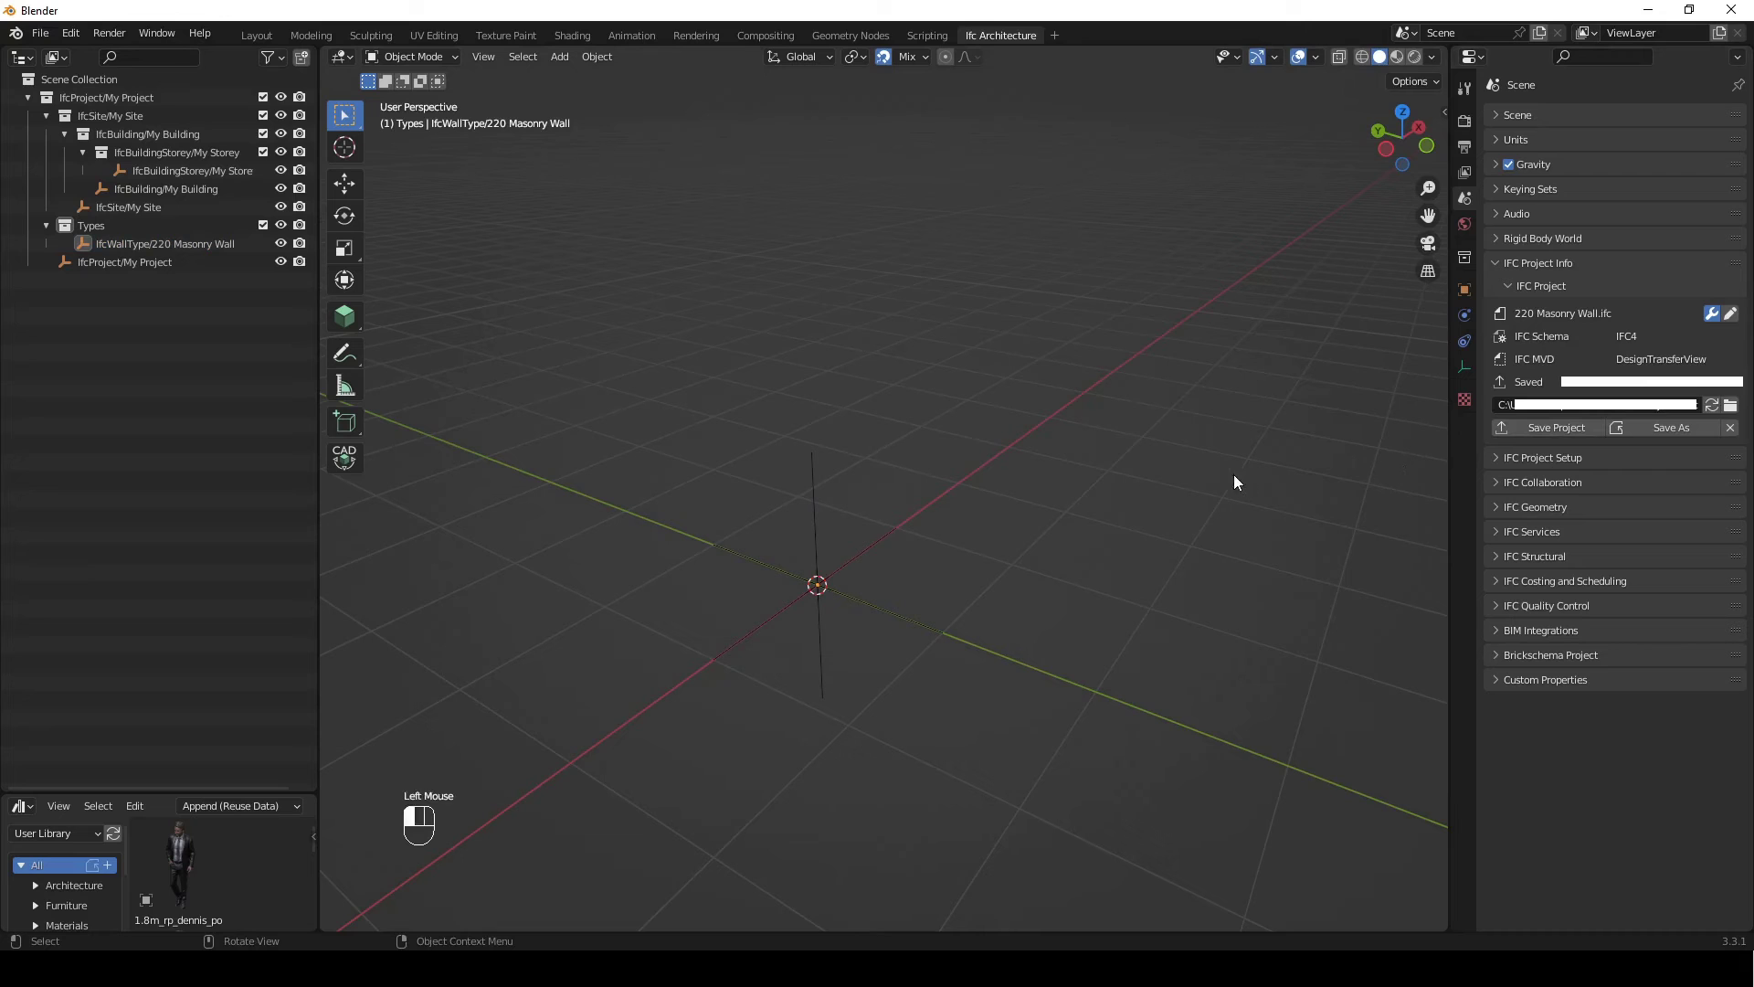
key("ctrl+n")
left_click(716, 314)
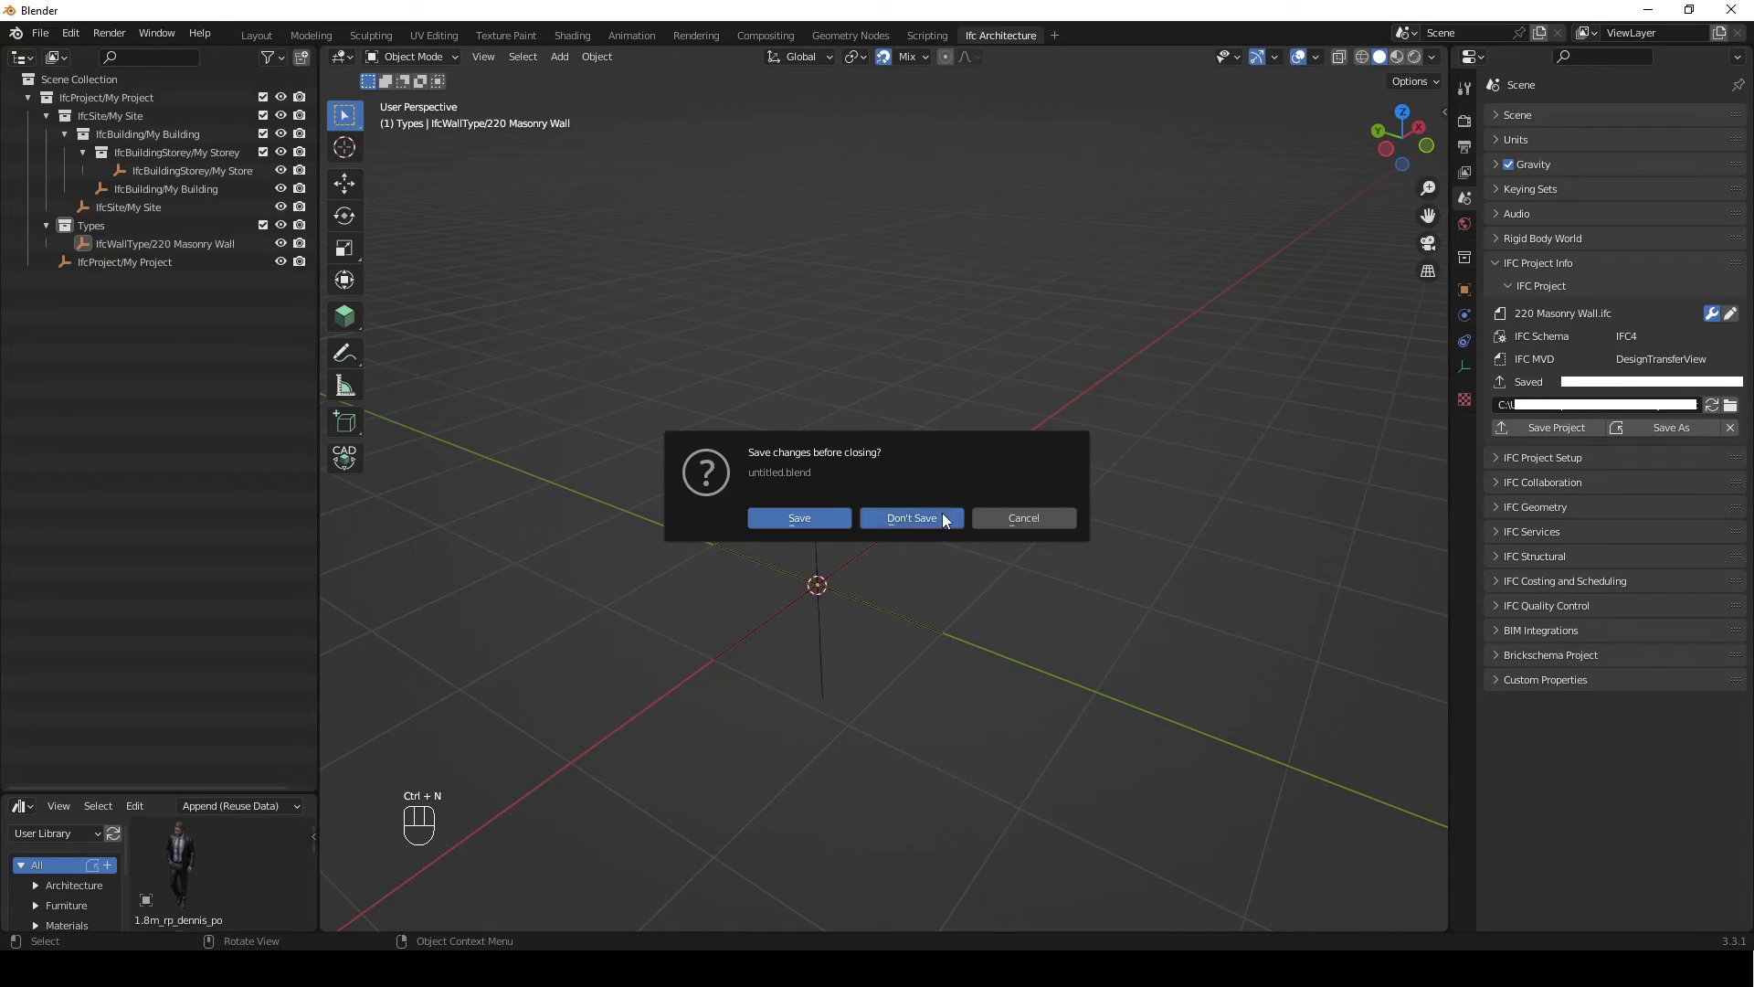
Discard the unsaved file and delete all default scene objects
left_click(911, 518)
left_click(84, 387)
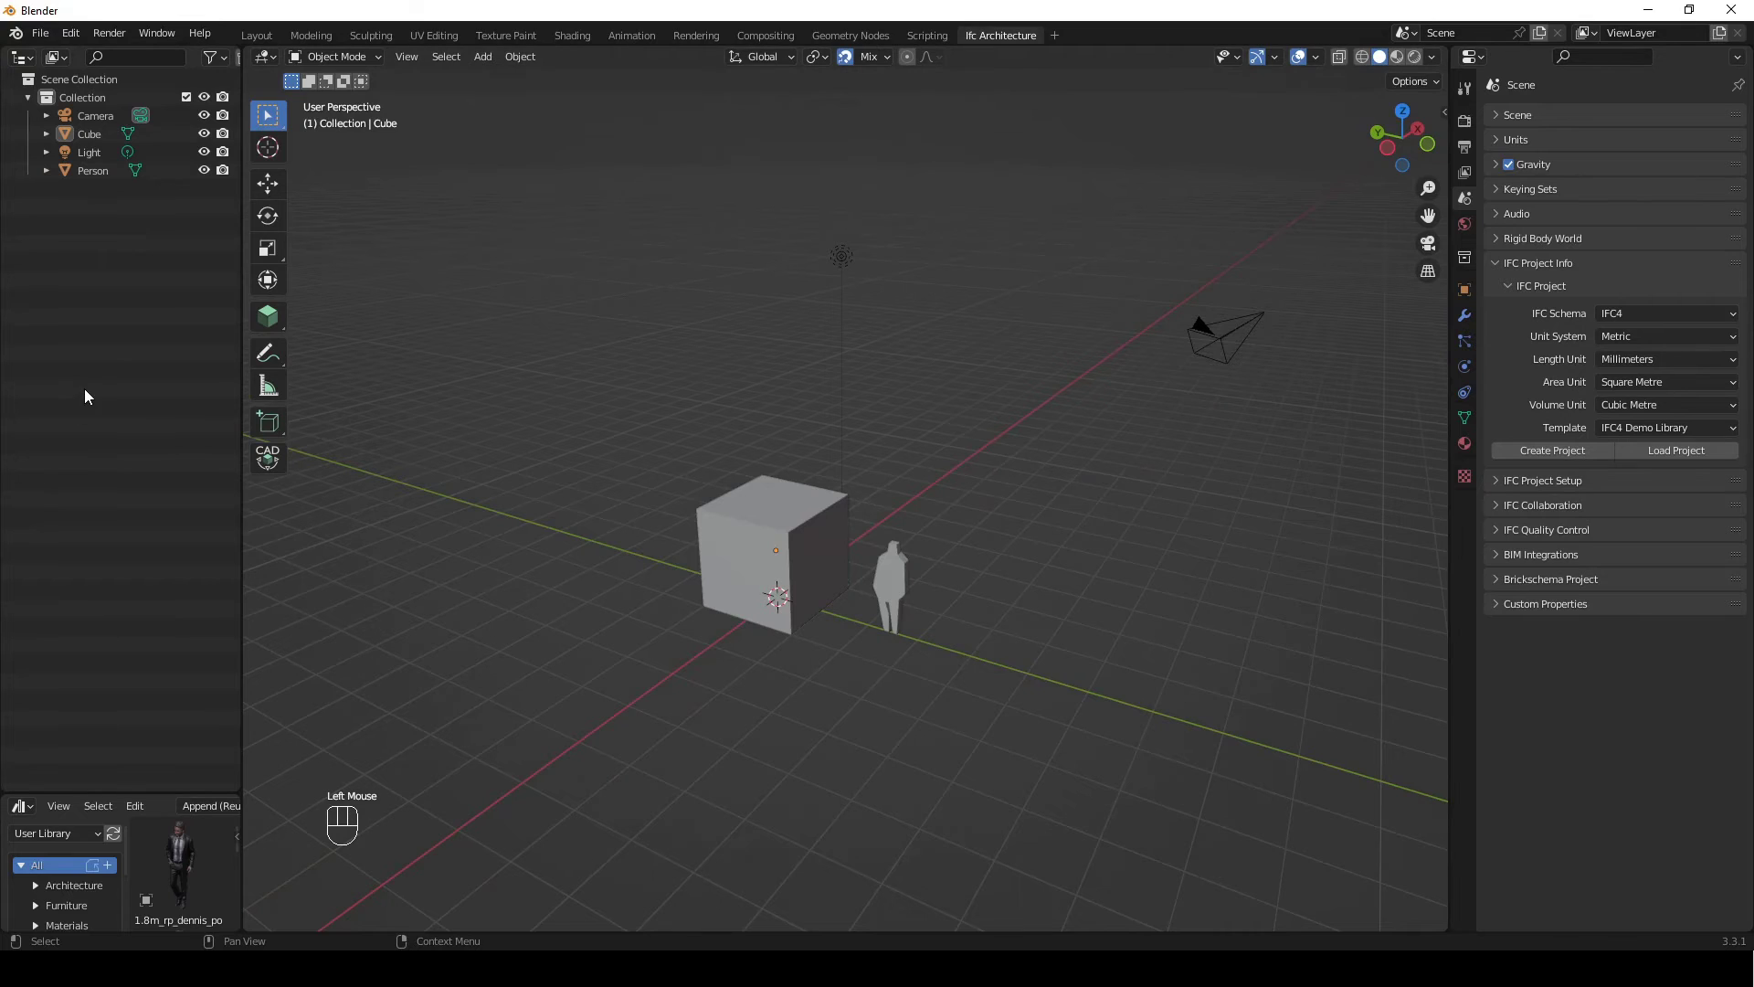
key("a")
key("x")
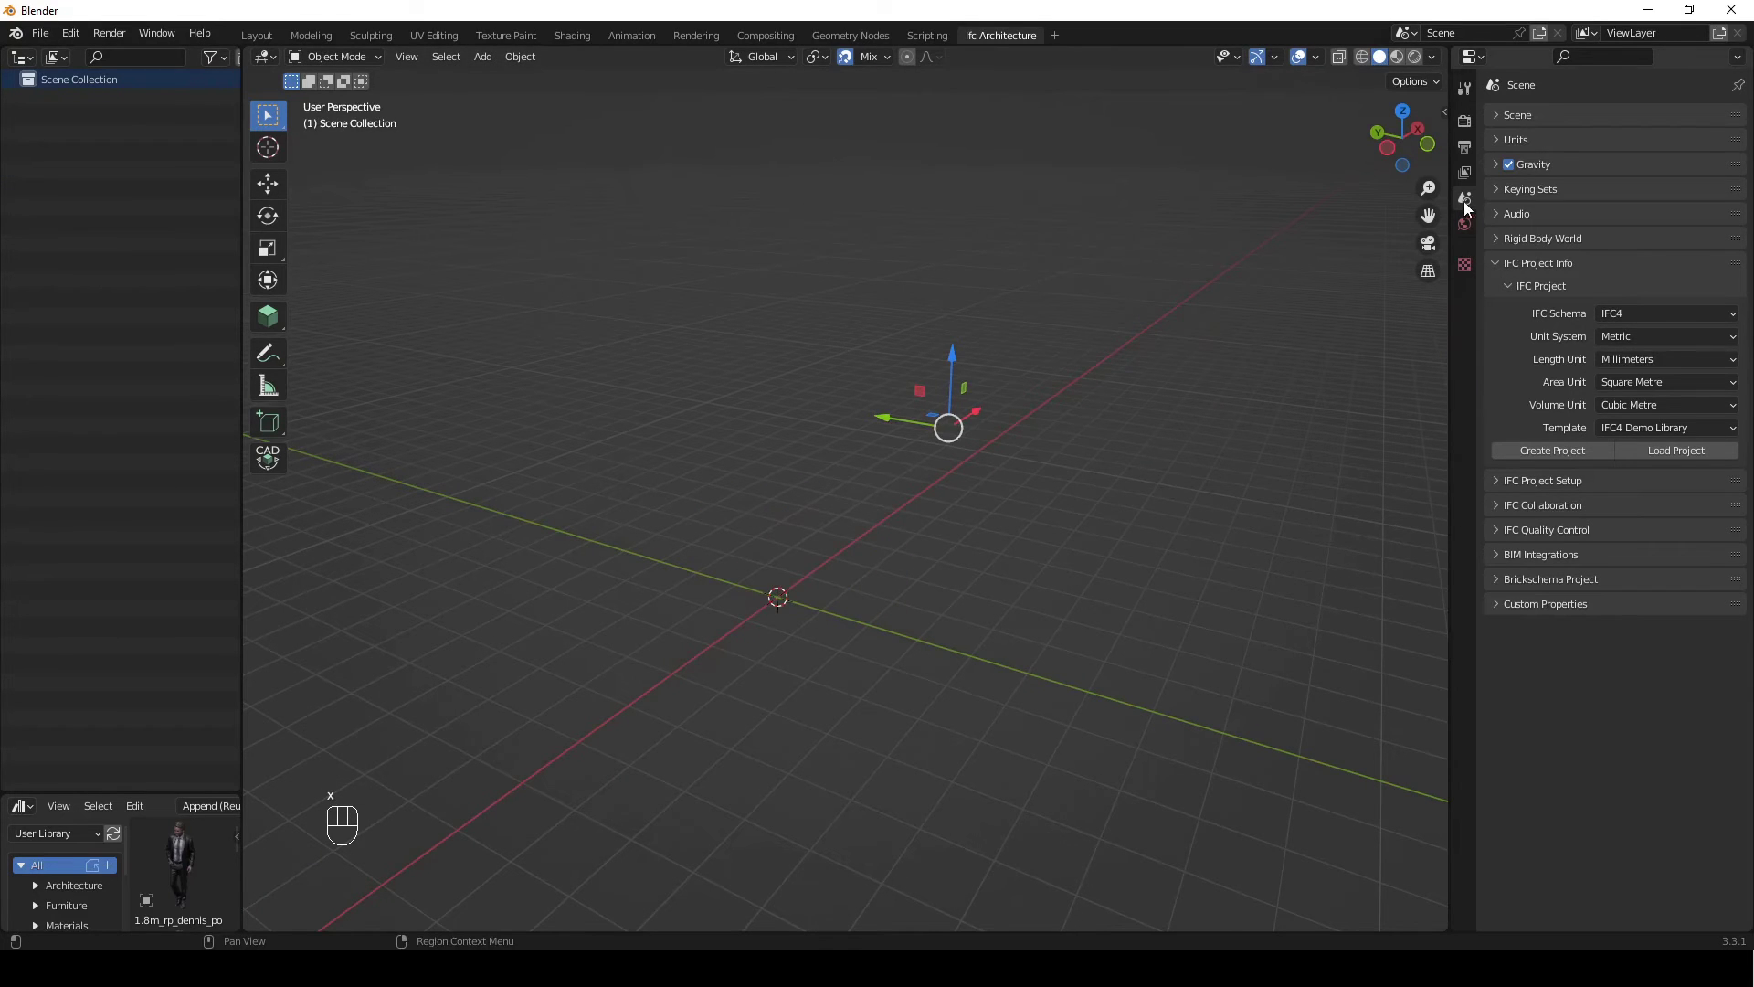
Create an IFC project from the IFC4 Demo Library template and collapse its Types collection
left_click(1655, 427)
left_click(1661, 490)
left_click(1548, 453)
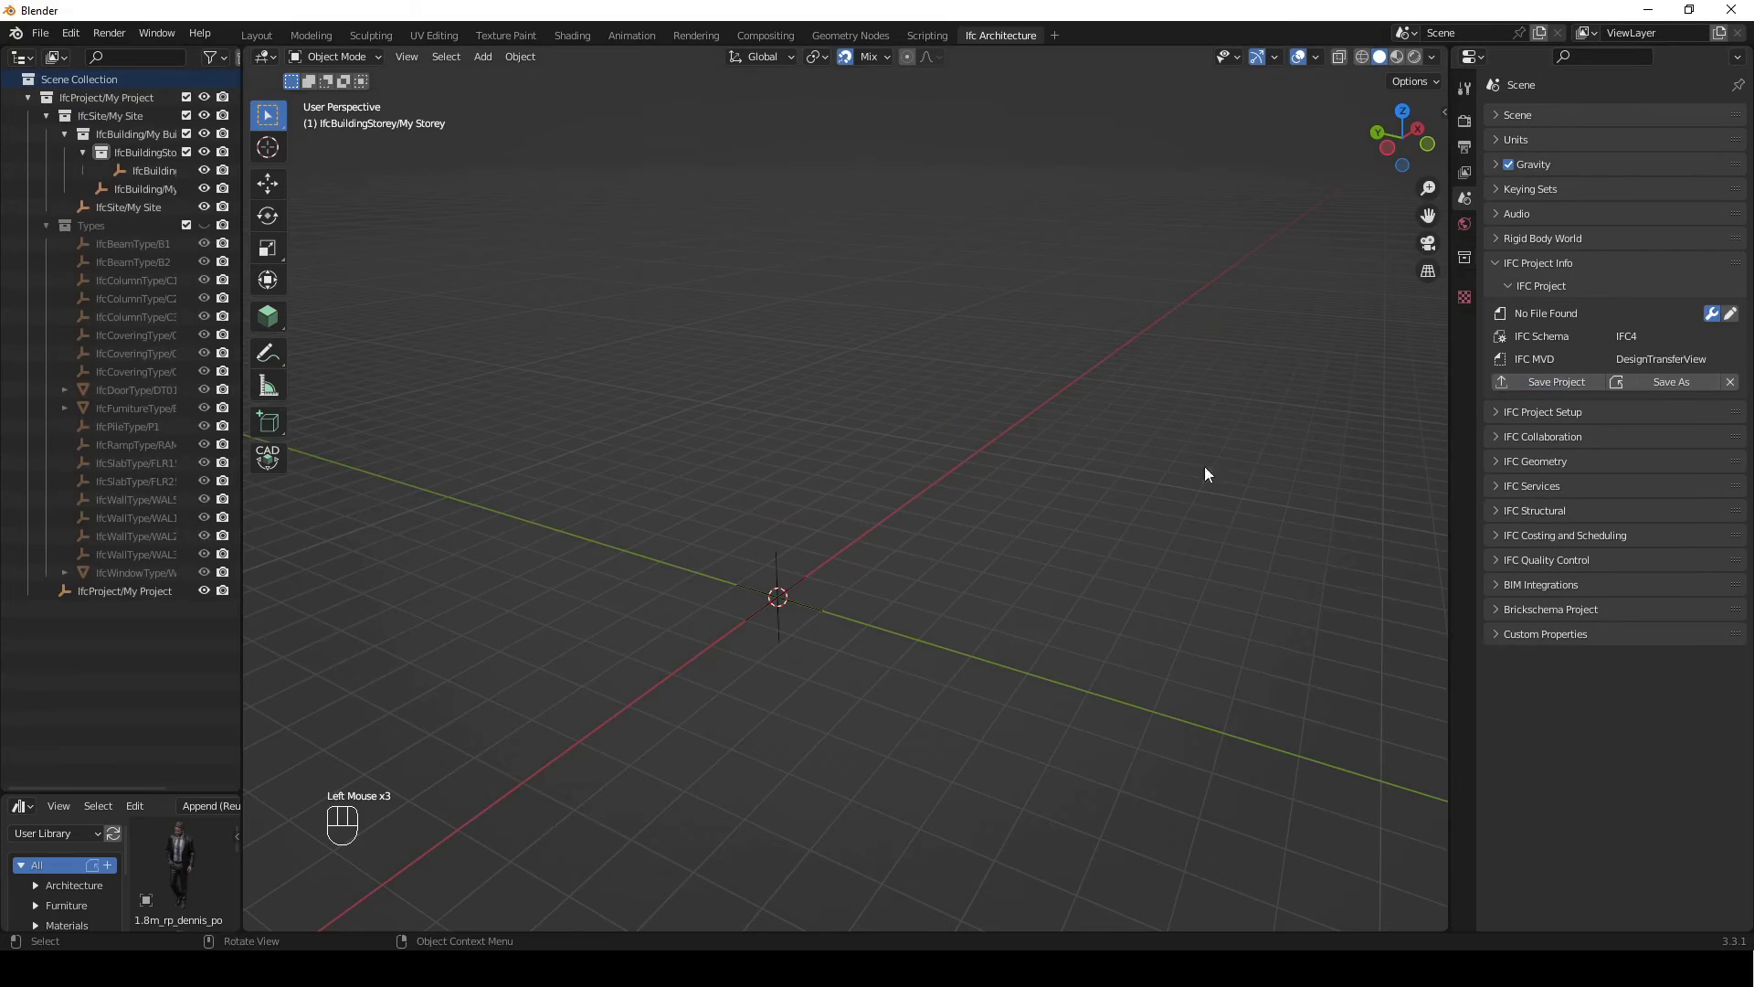
left_click(46, 228)
left_click(1175, 315)
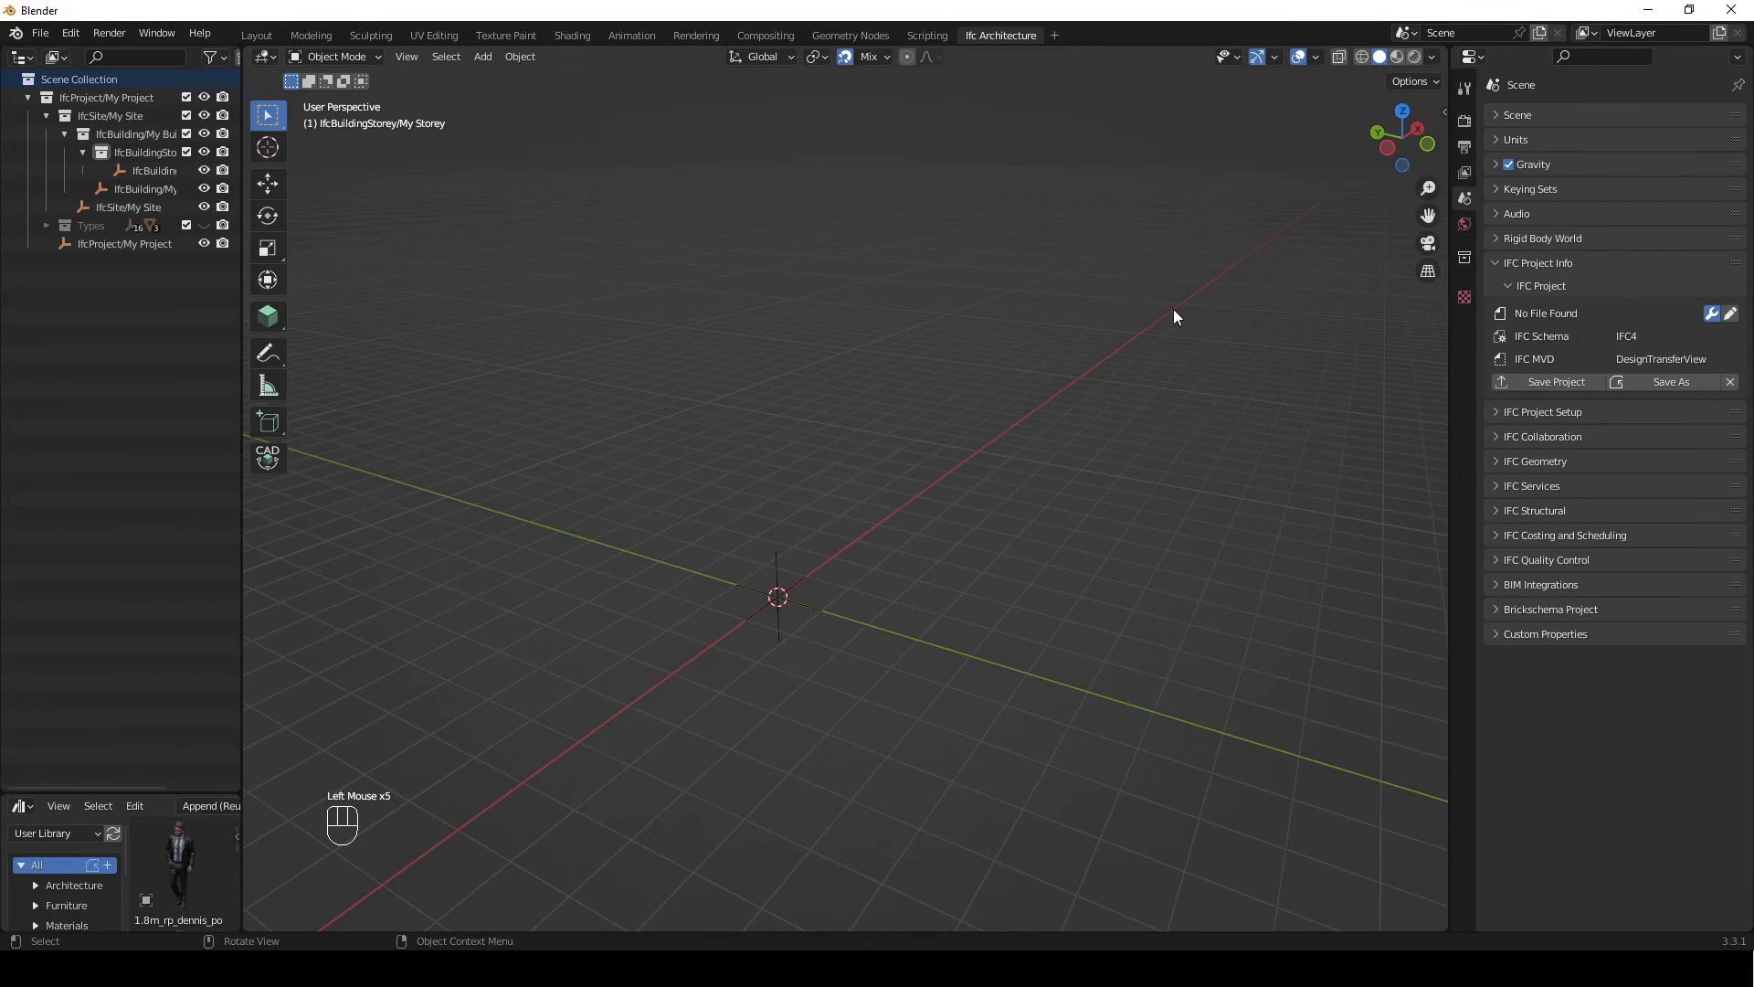
Set the BIM tool to class IfcWallType with wall type WAL300
key("n")
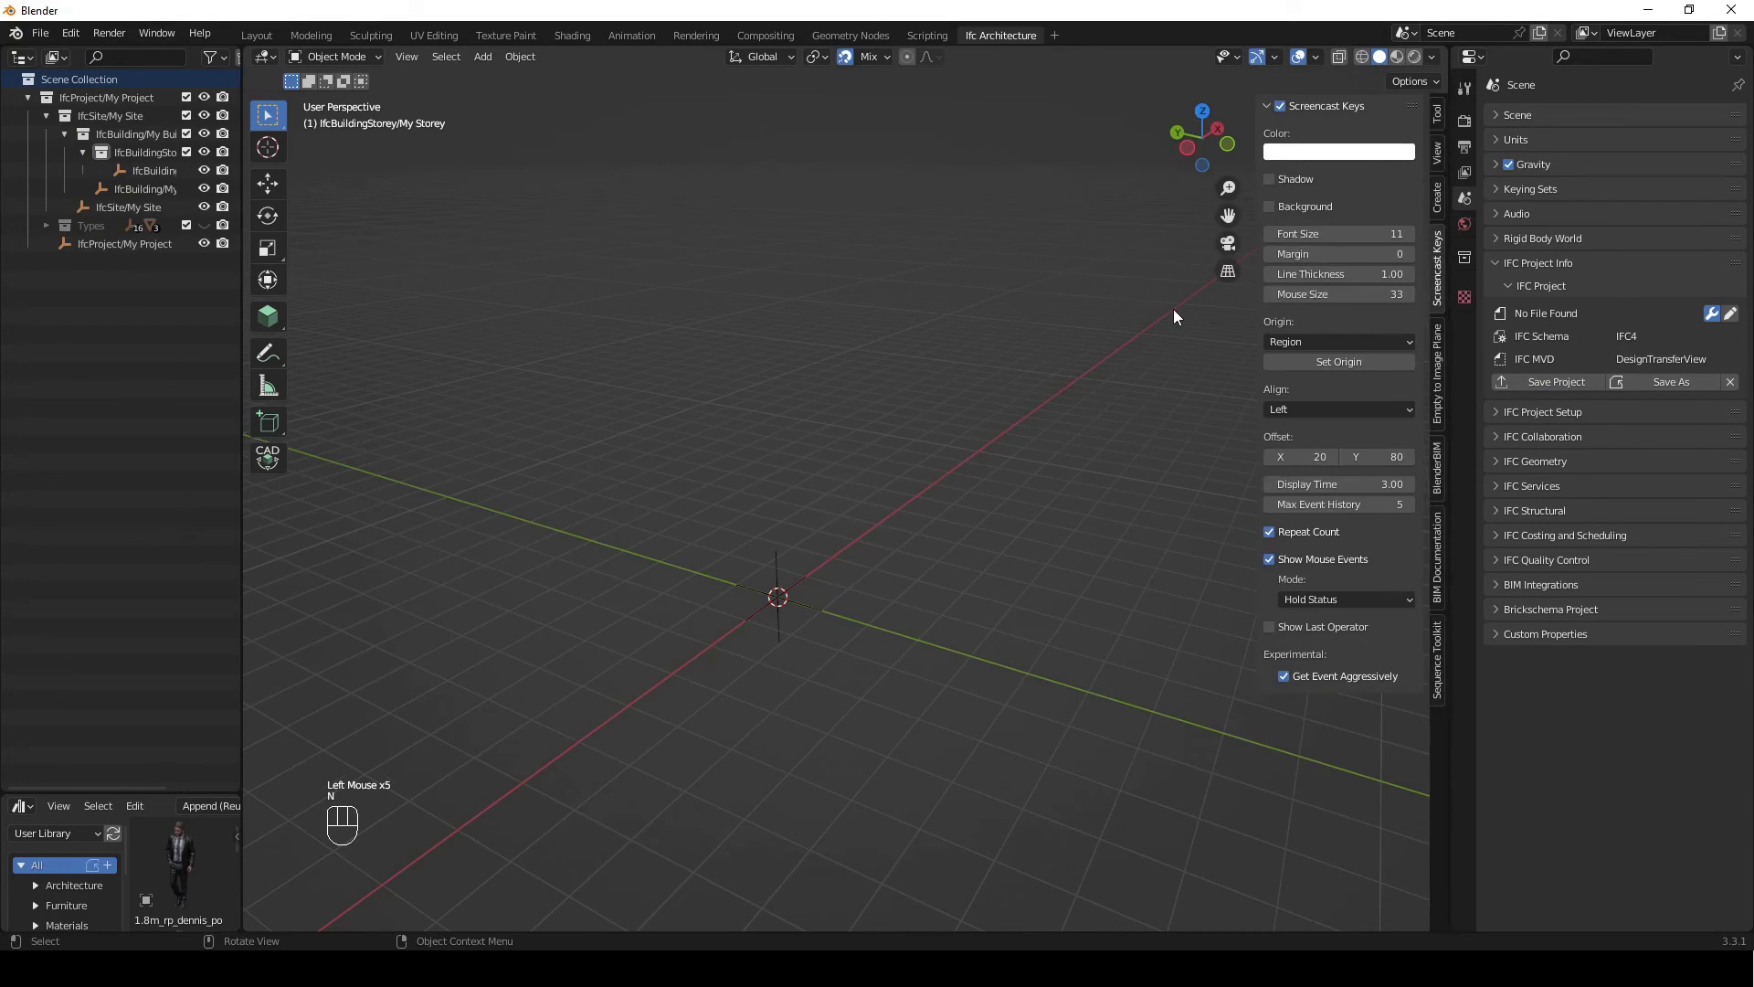
left_click(1437, 115)
left_click(268, 315)
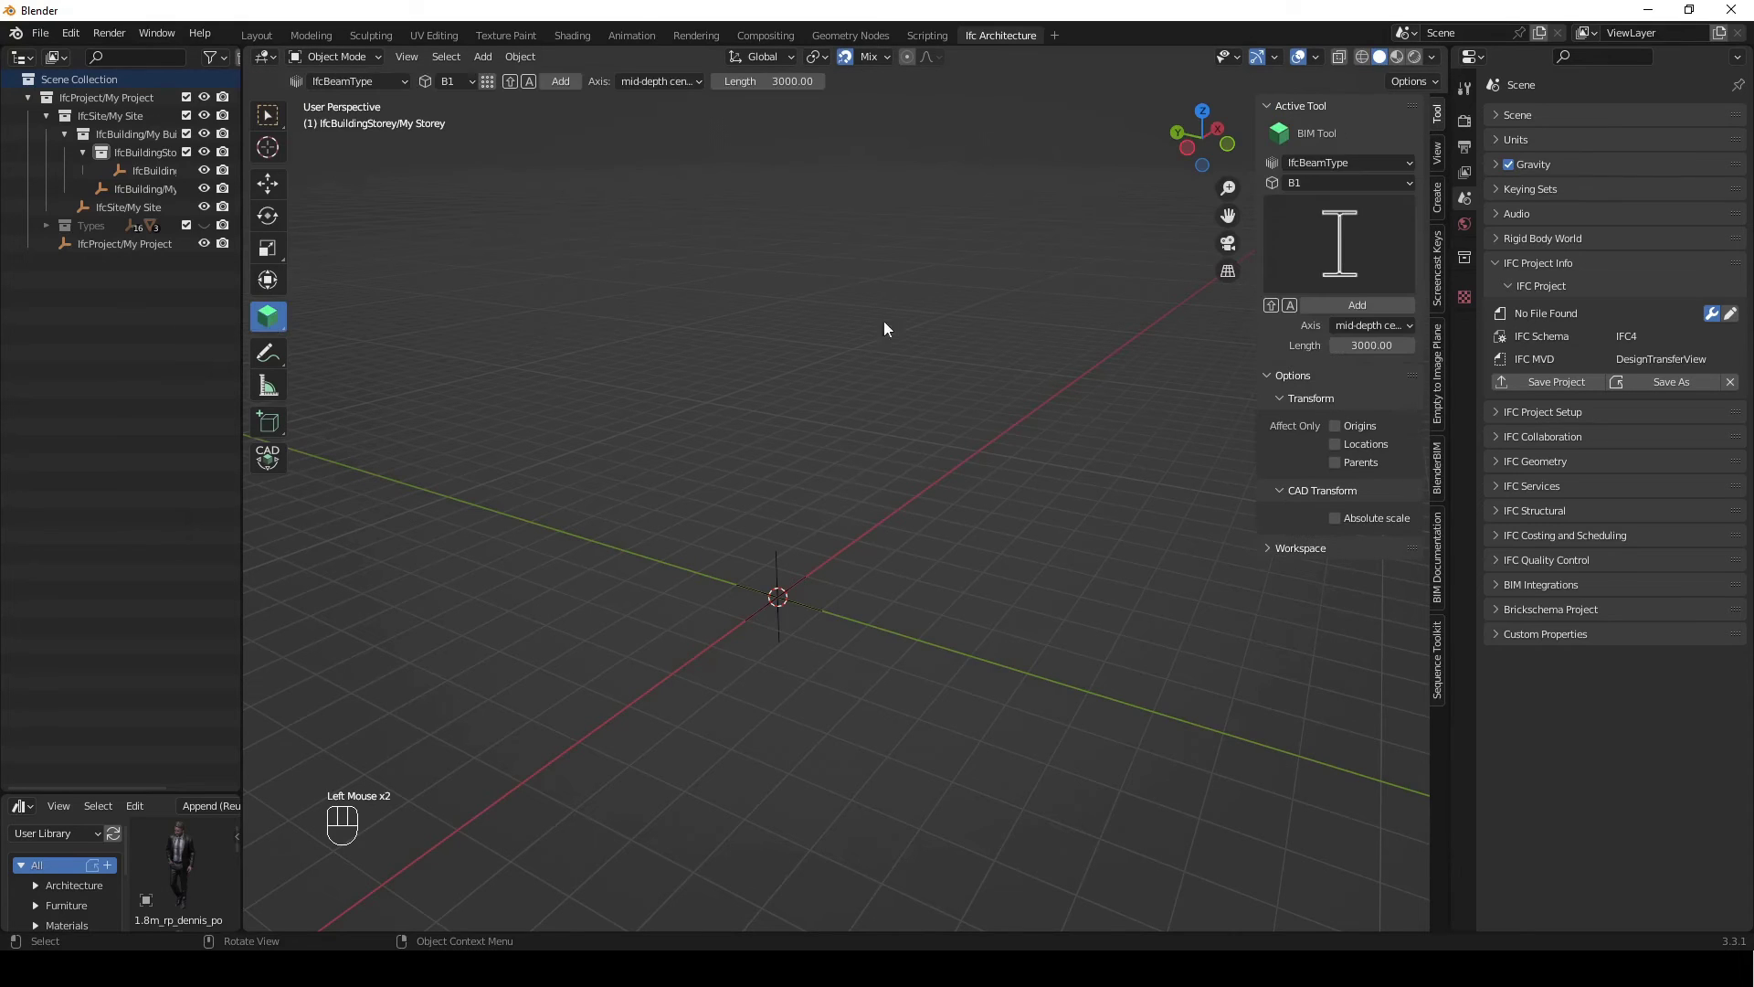
left_click(1370, 163)
left_click(1361, 163)
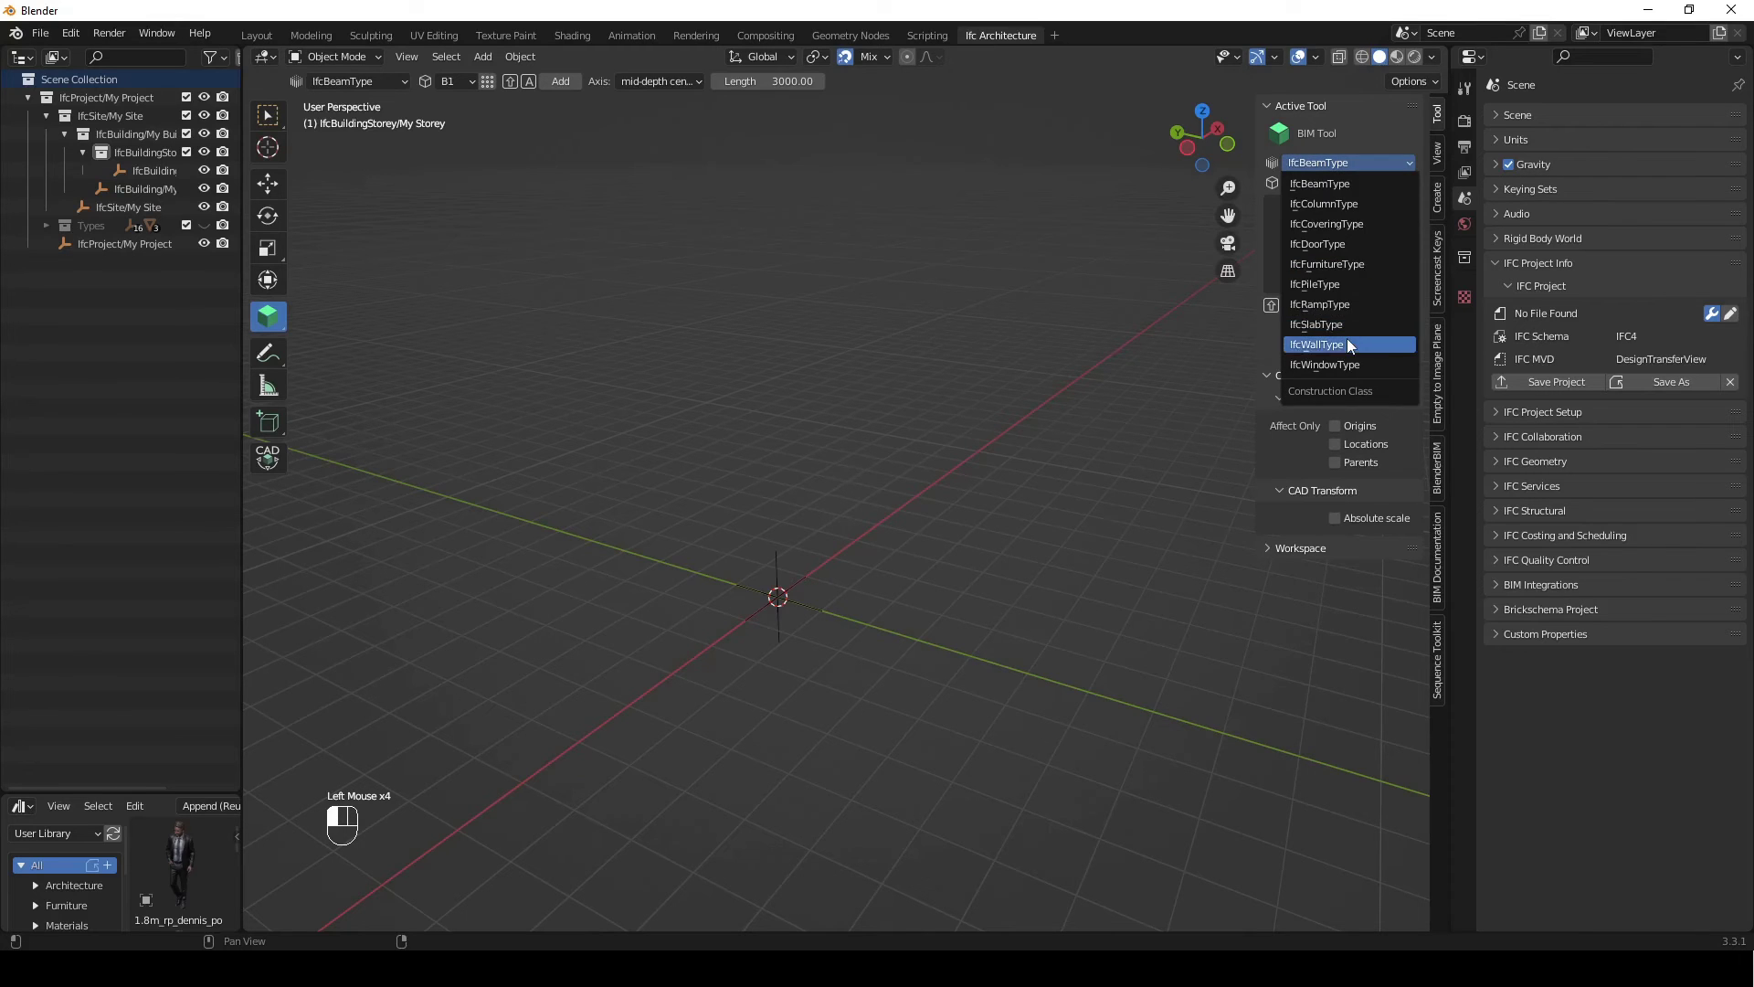
left_click(1347, 338)
left_click(1333, 191)
left_click(1335, 246)
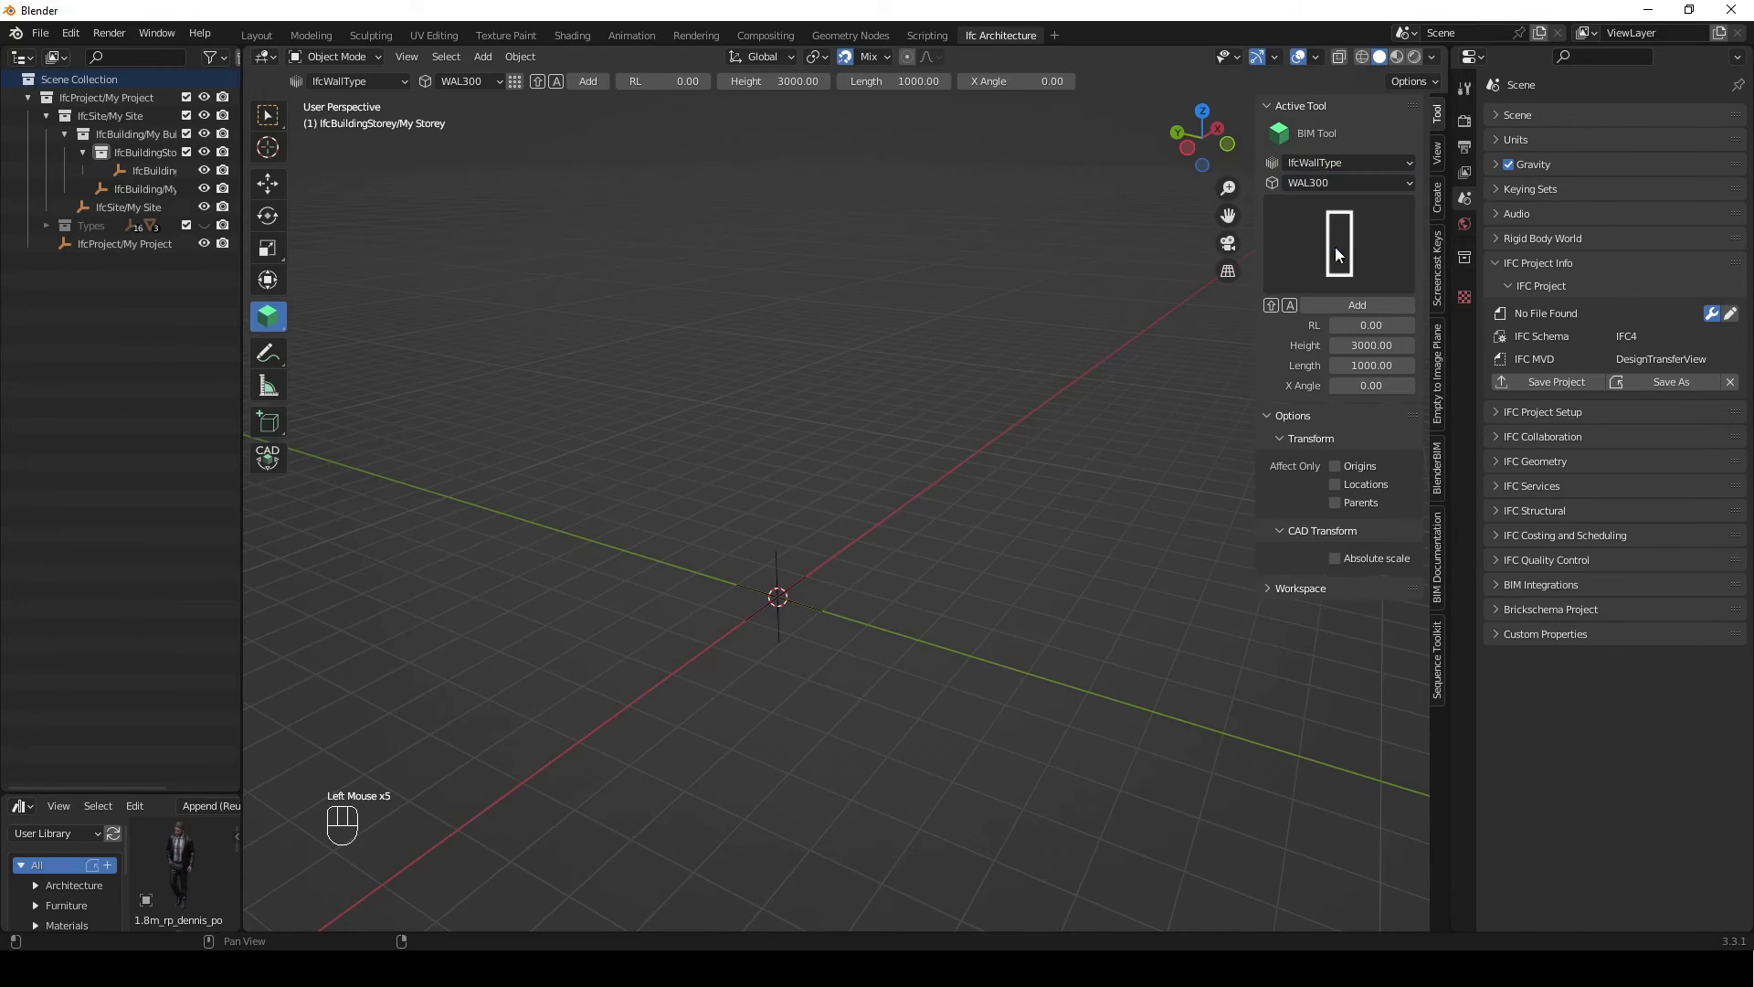
scroll(866, 474, "up", 3)
Measure the WAL300 wall's thickness as 300 mm
middle_click_drag(866, 473, 661, 424)
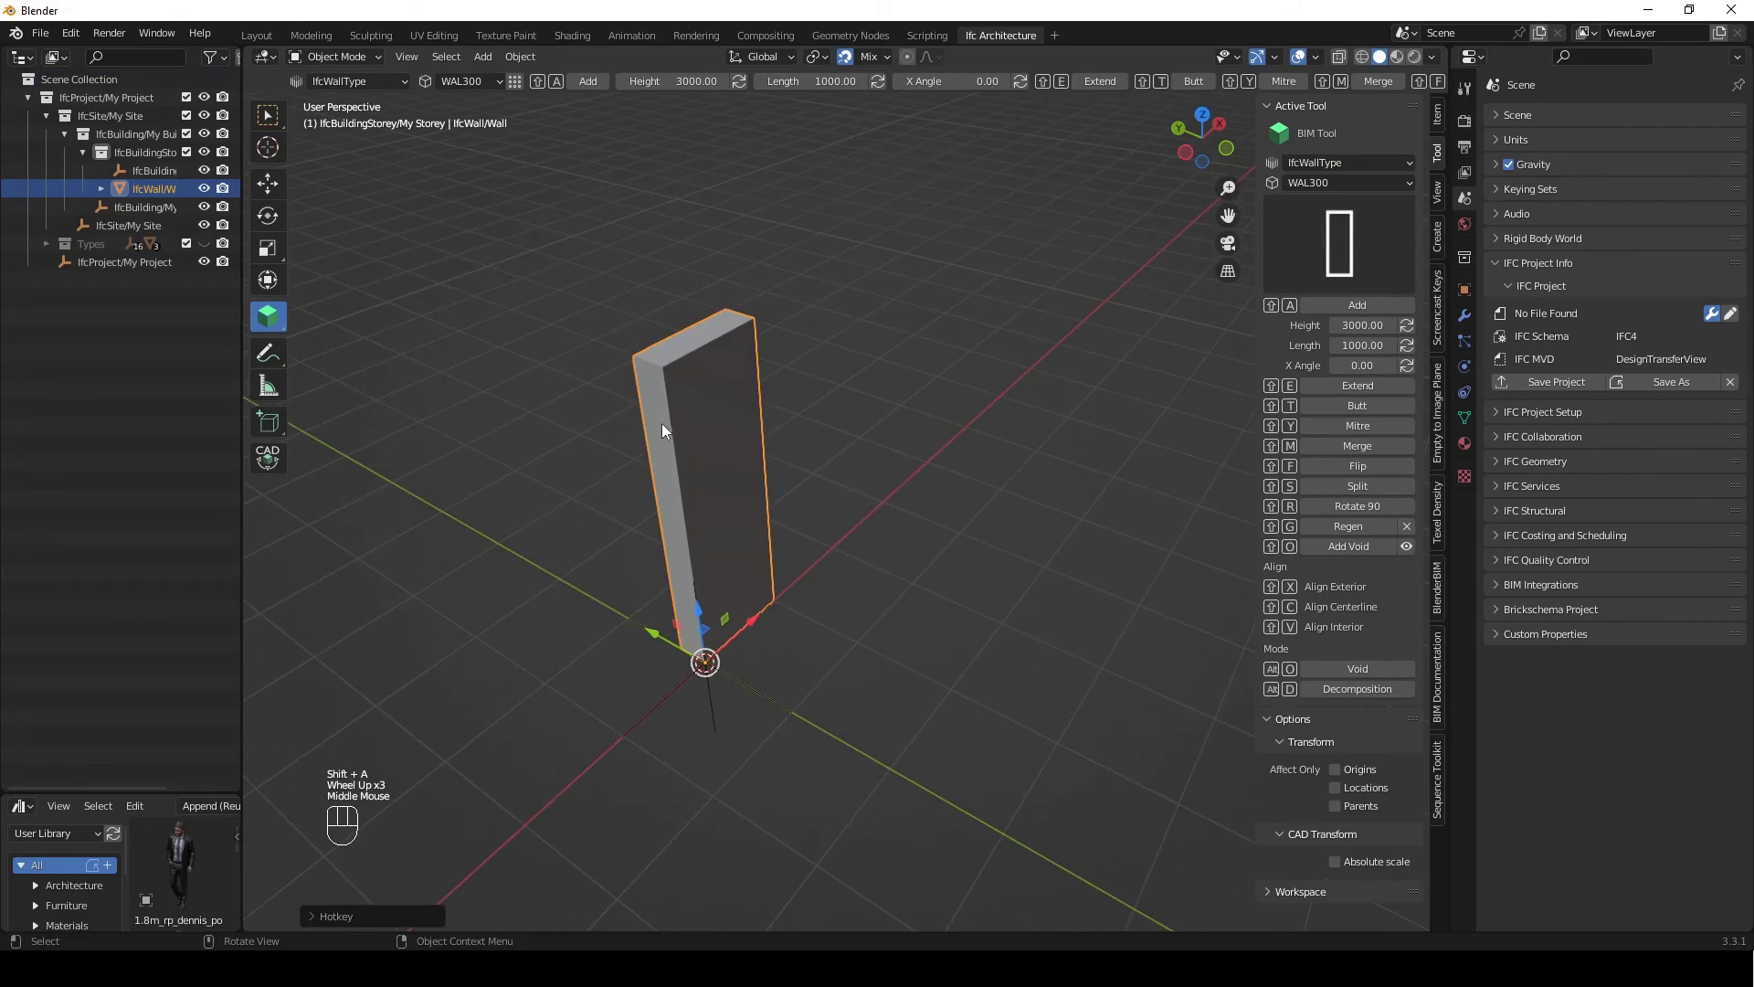
left_click(662, 424)
middle_click_drag(797, 322, 919, 436, "shift")
scroll(920, 437, "up", 1)
left_click(268, 385)
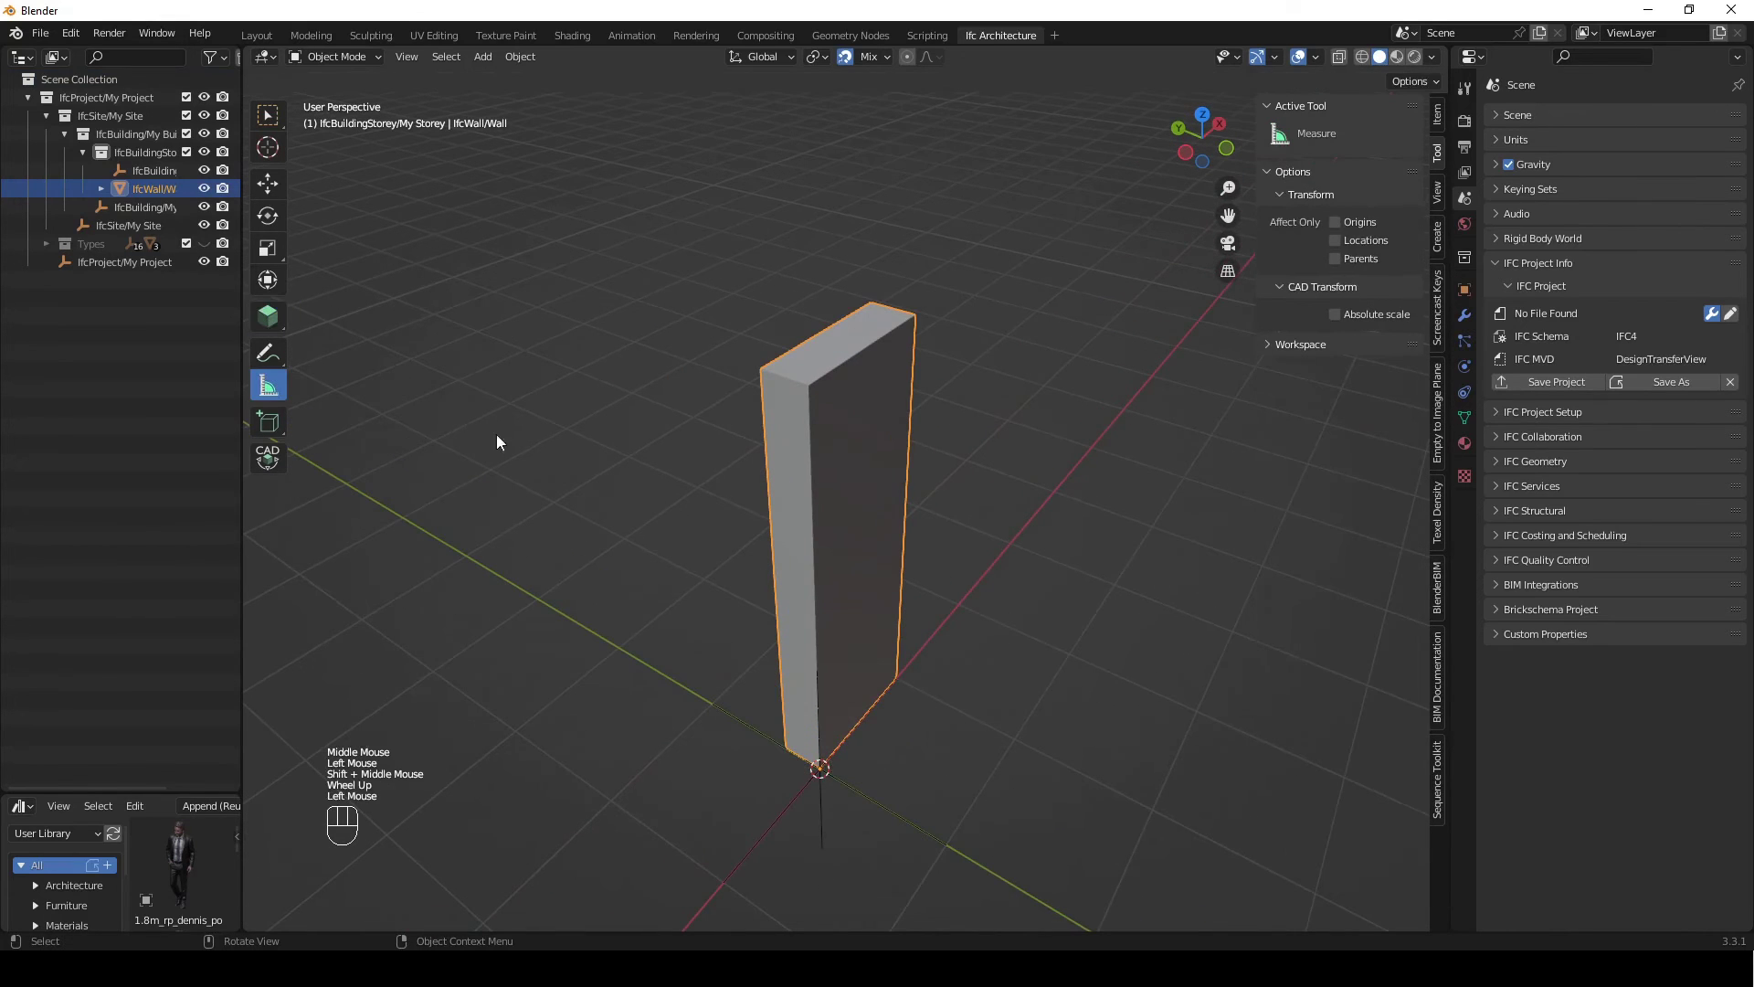
left_click_drag(762, 371, 811, 380)
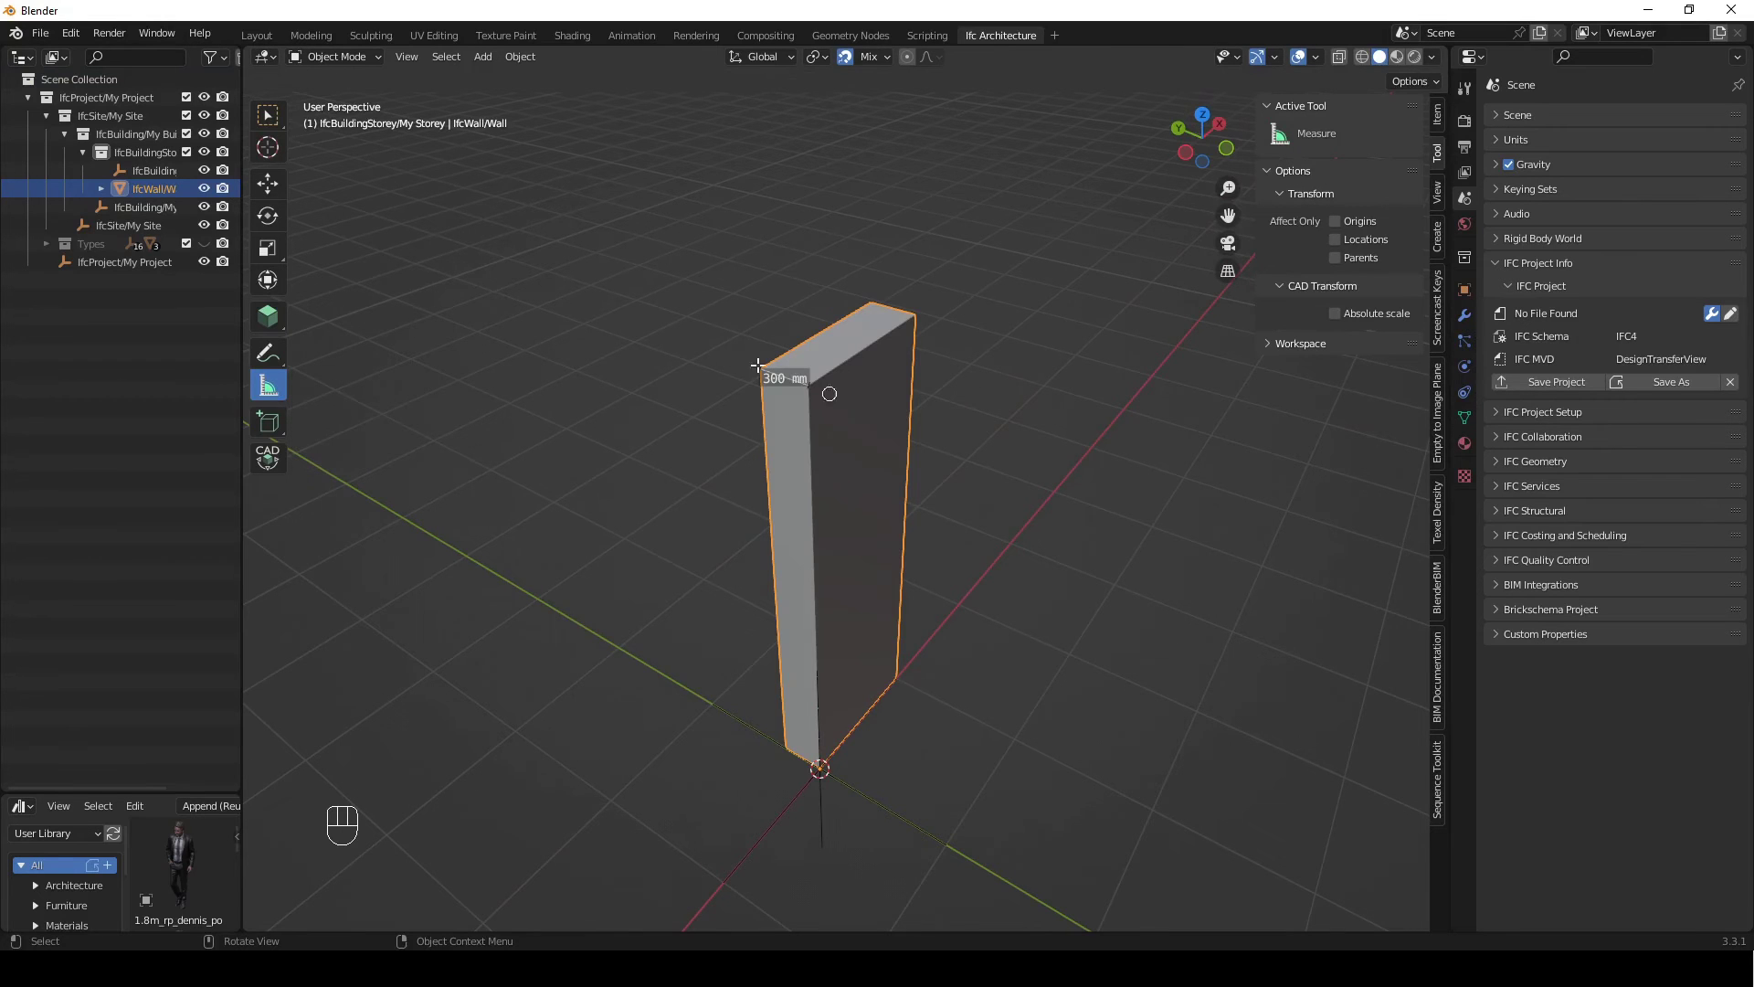
Expand IFC Project Setup and show the IFC Project Library's top-level assets
middle_click_drag(1055, 618, 887, 526, "shift")
scroll(891, 539, "down", 2)
middle_click(918, 564)
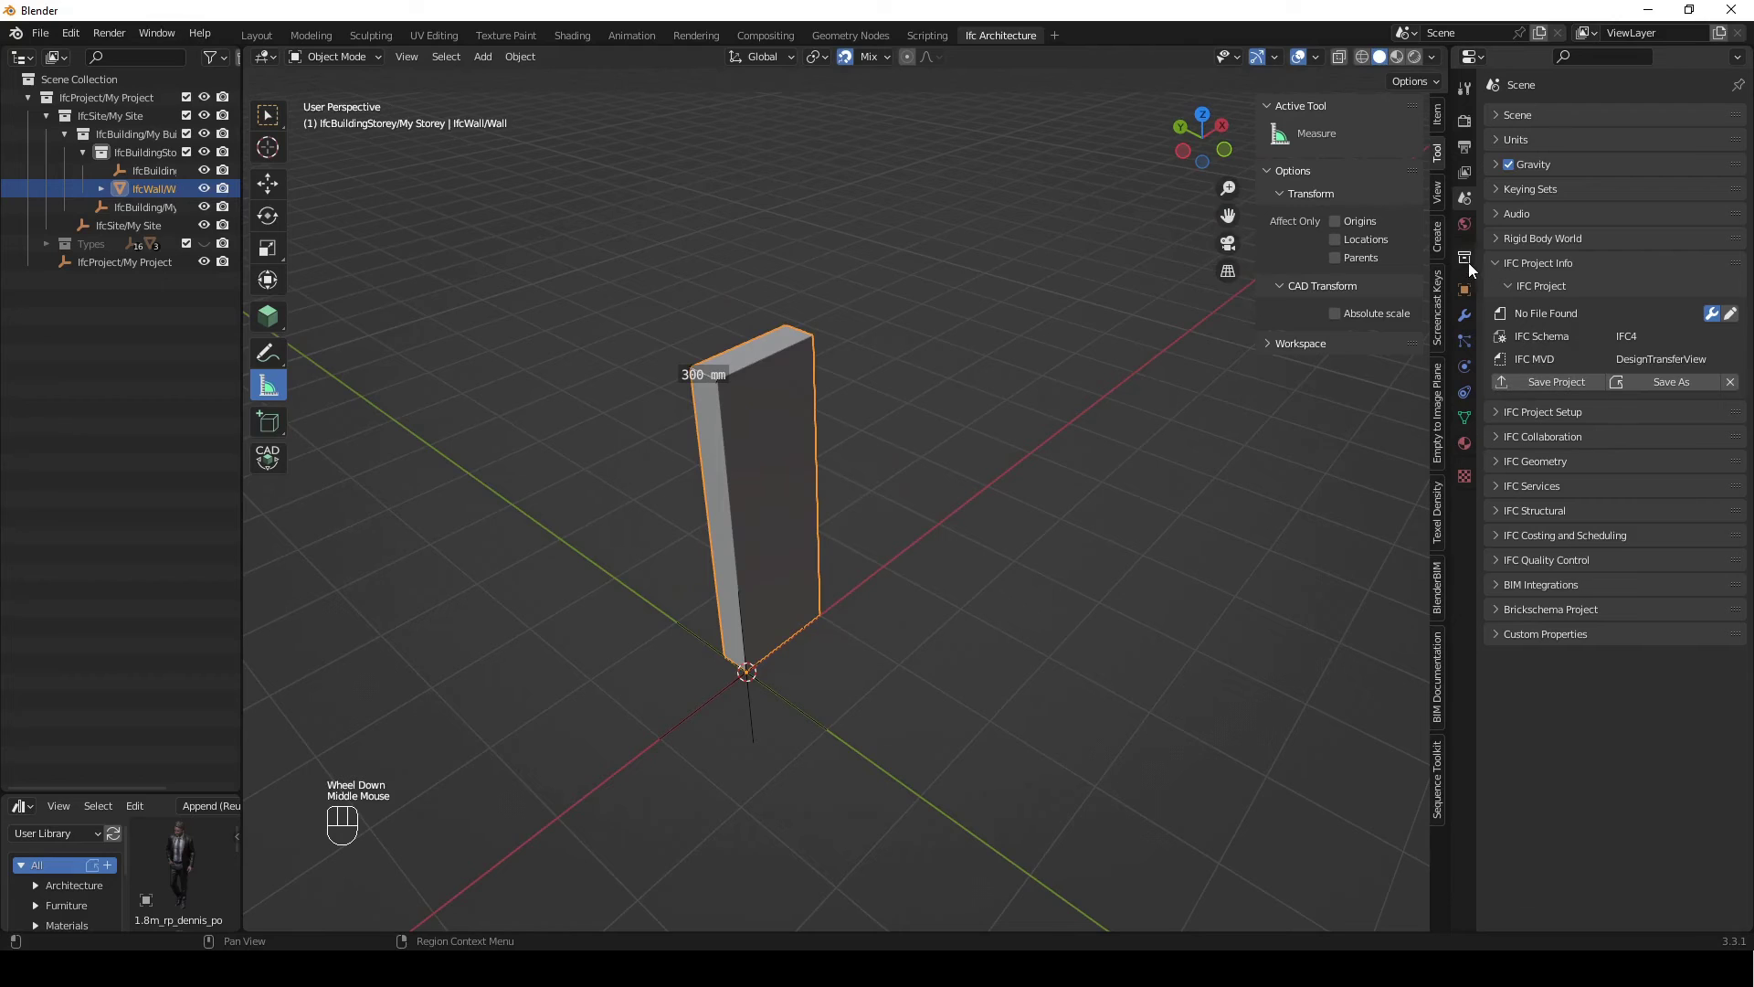
left_click(1496, 412)
left_click(1505, 432)
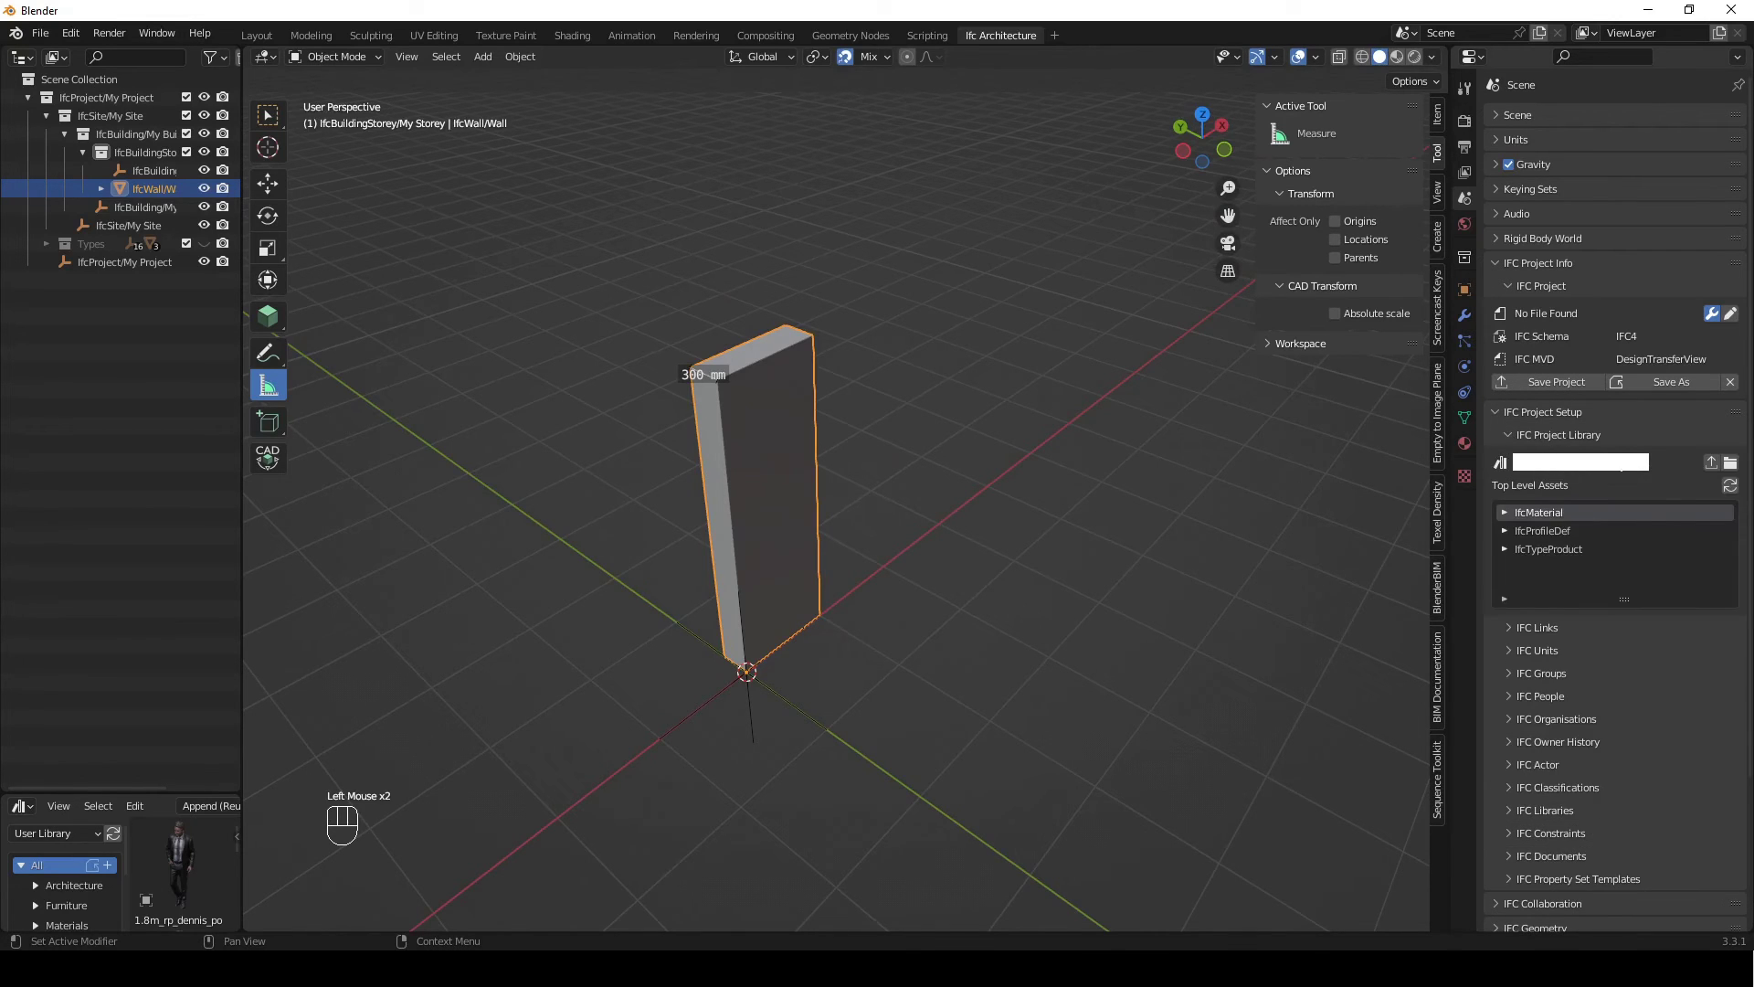
Load 220 Masonry Wall.ifc as the IFC project library file
left_click(1731, 462)
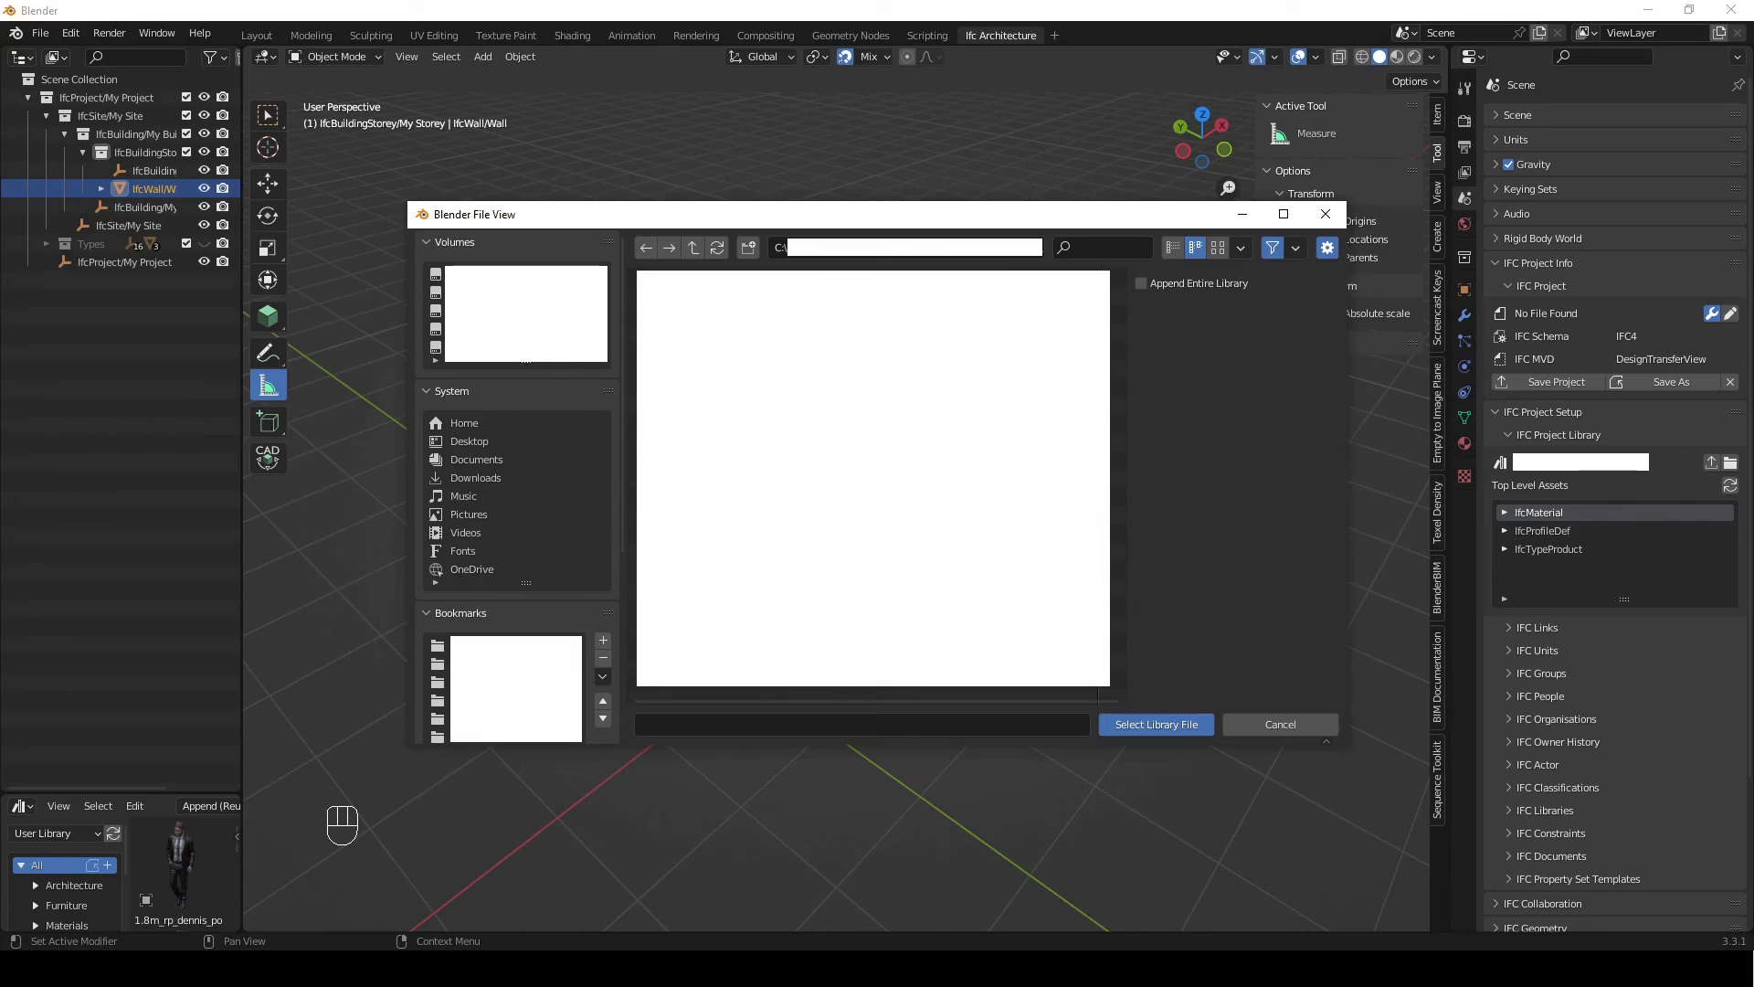
type("220 Masonry Wall.ifc")
left_click(1169, 724)
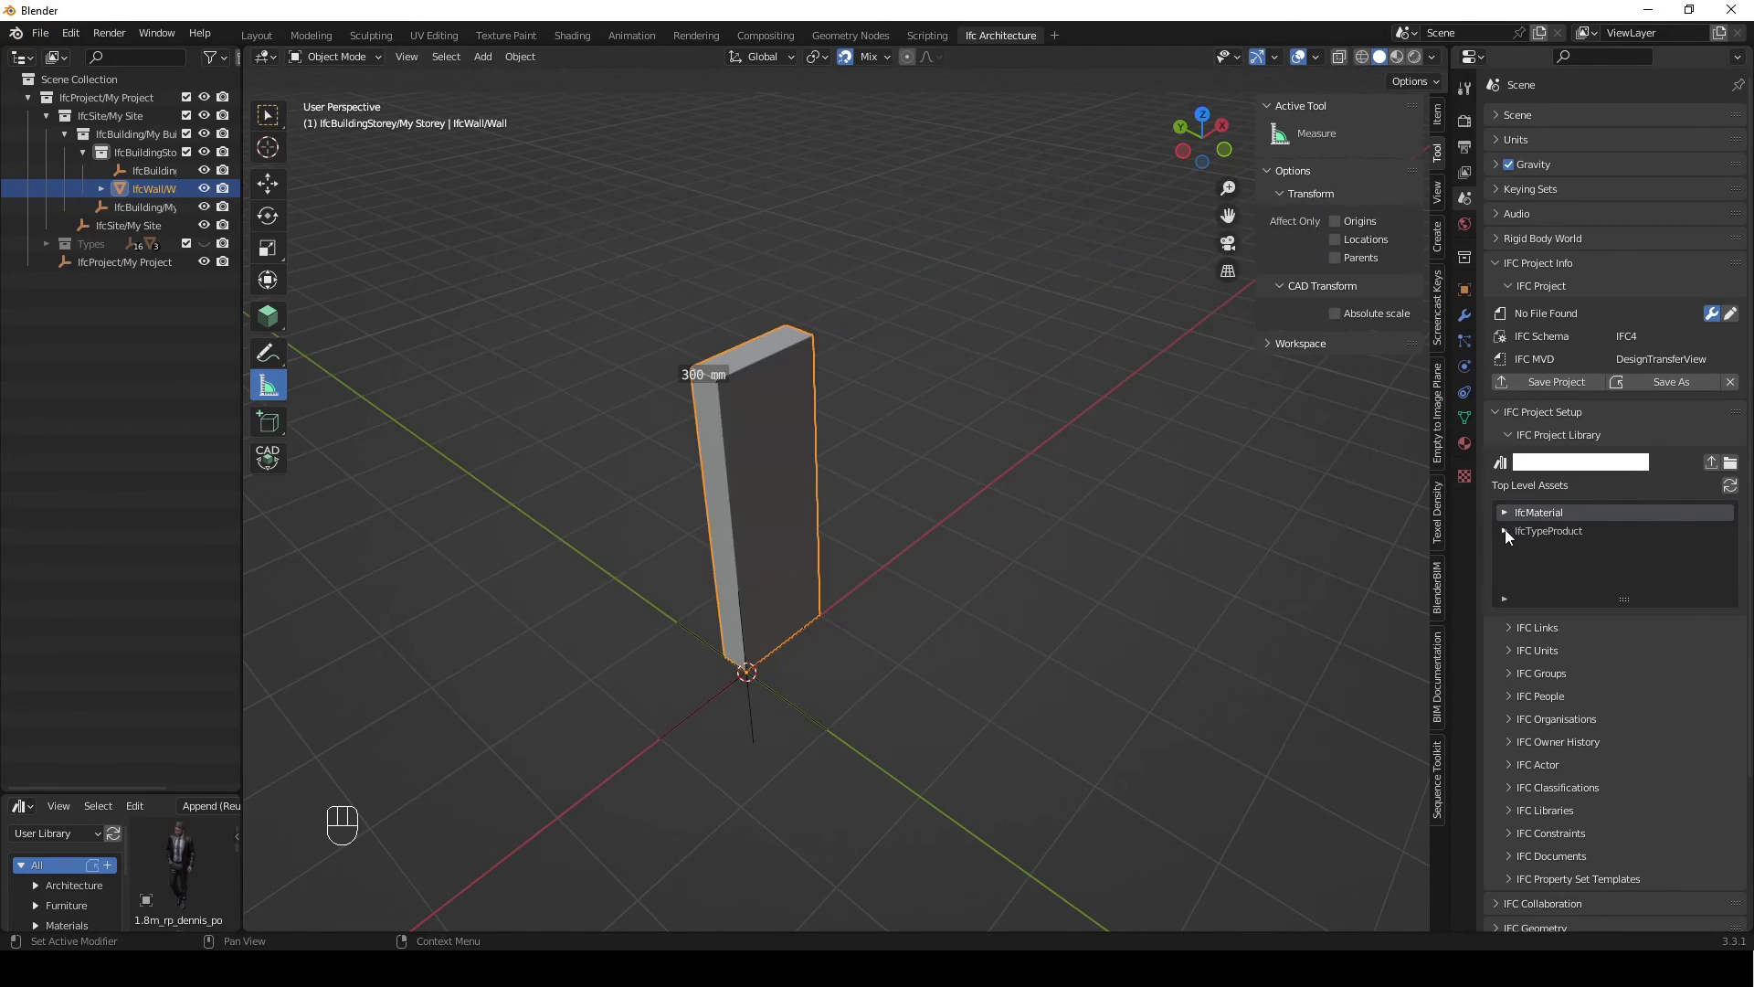
Append the 220 Masonry Wall IfcWallType from IfcTypeProduct to the current project
left_click(1505, 530)
left_click(1506, 513)
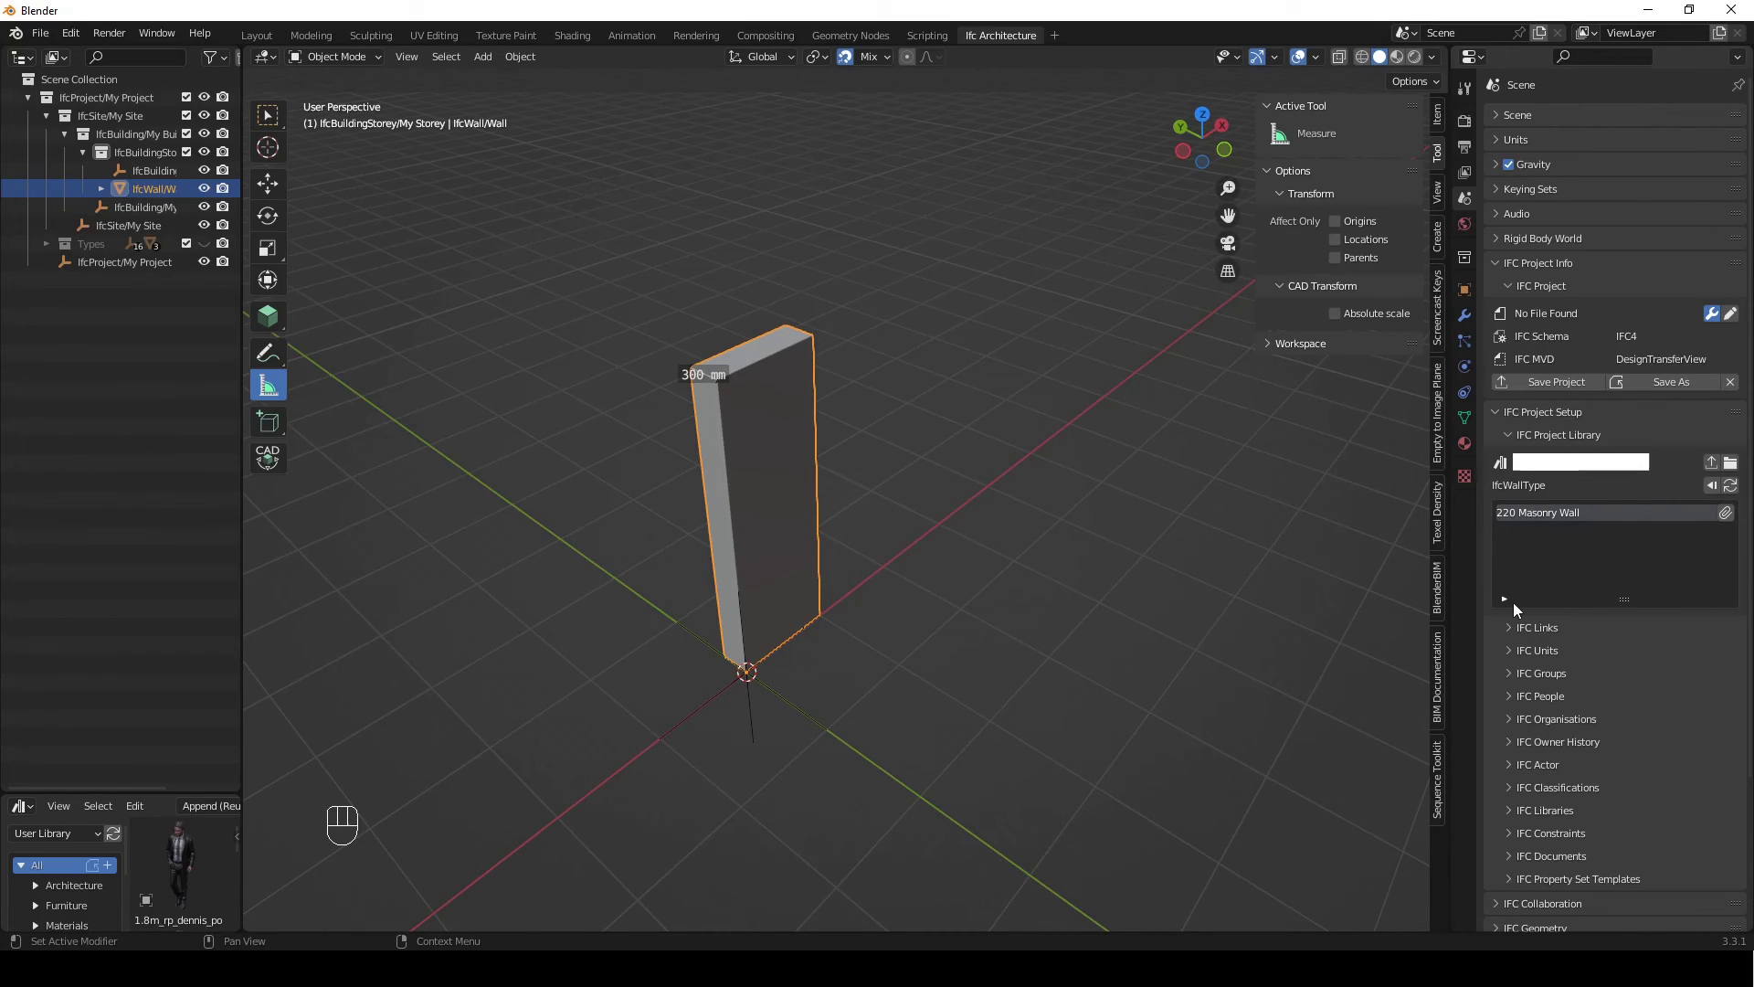
left_click(1726, 513)
left_click(1439, 155)
In the wall creation tool, choose the 220 Masonry Wall type
left_click(267, 315)
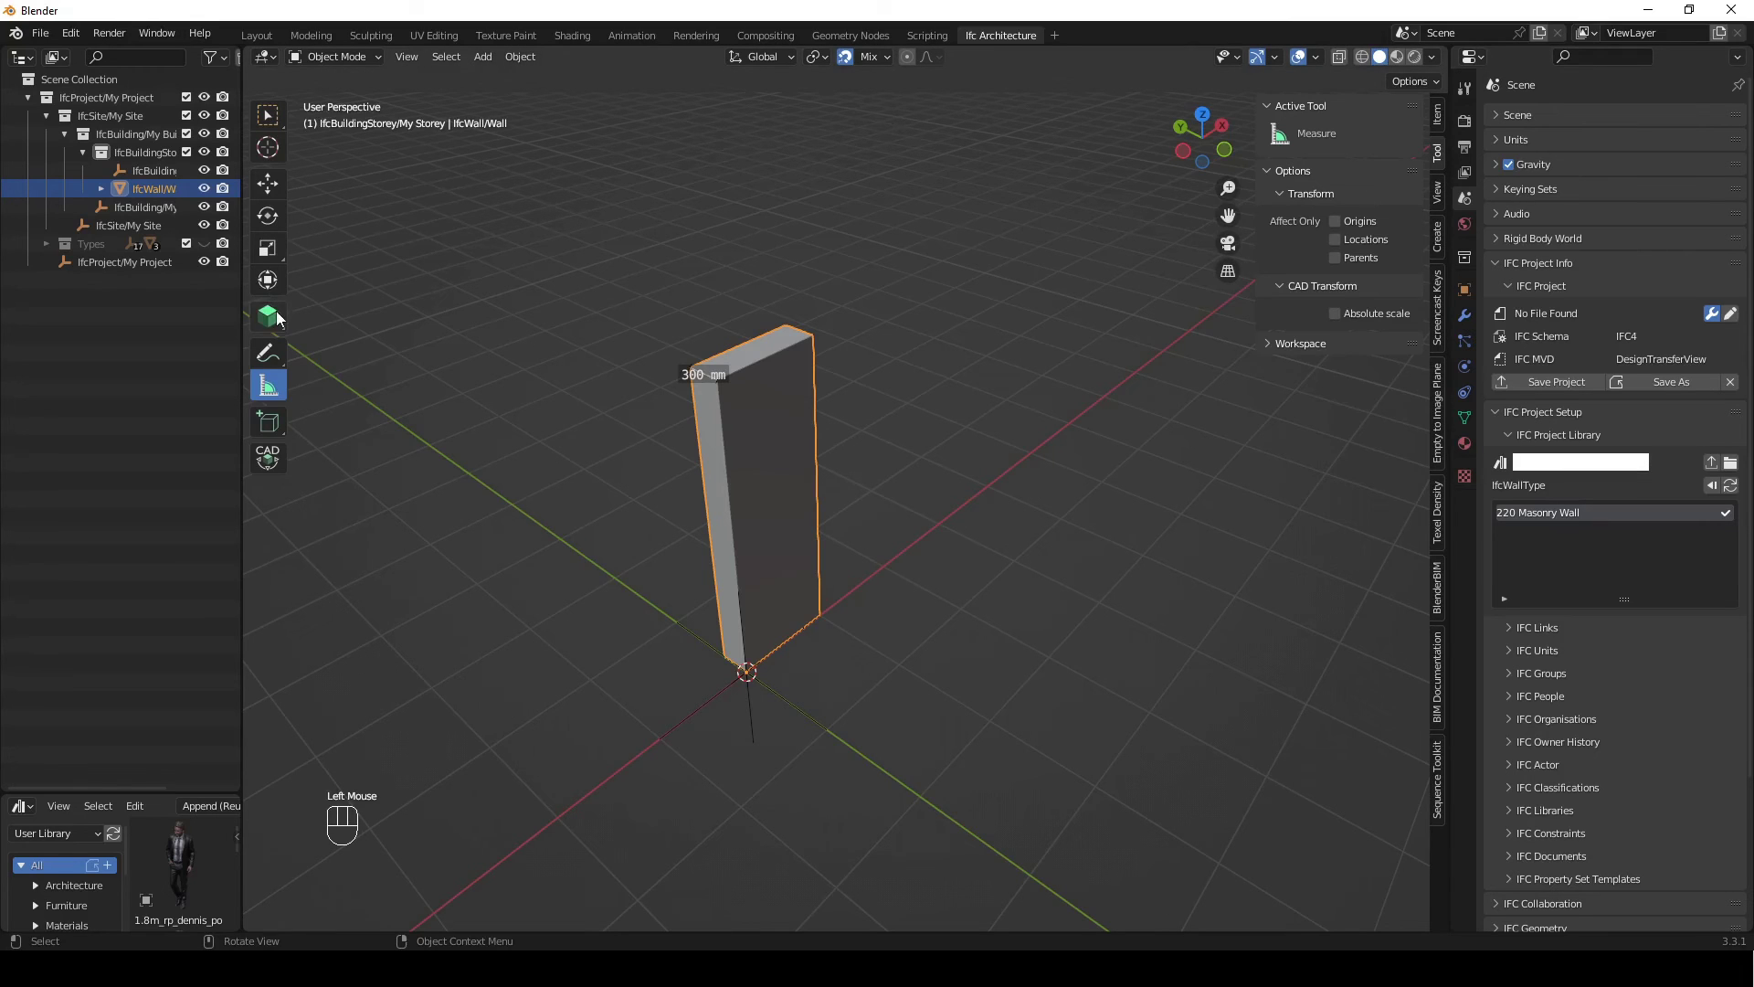
left_click(1347, 182)
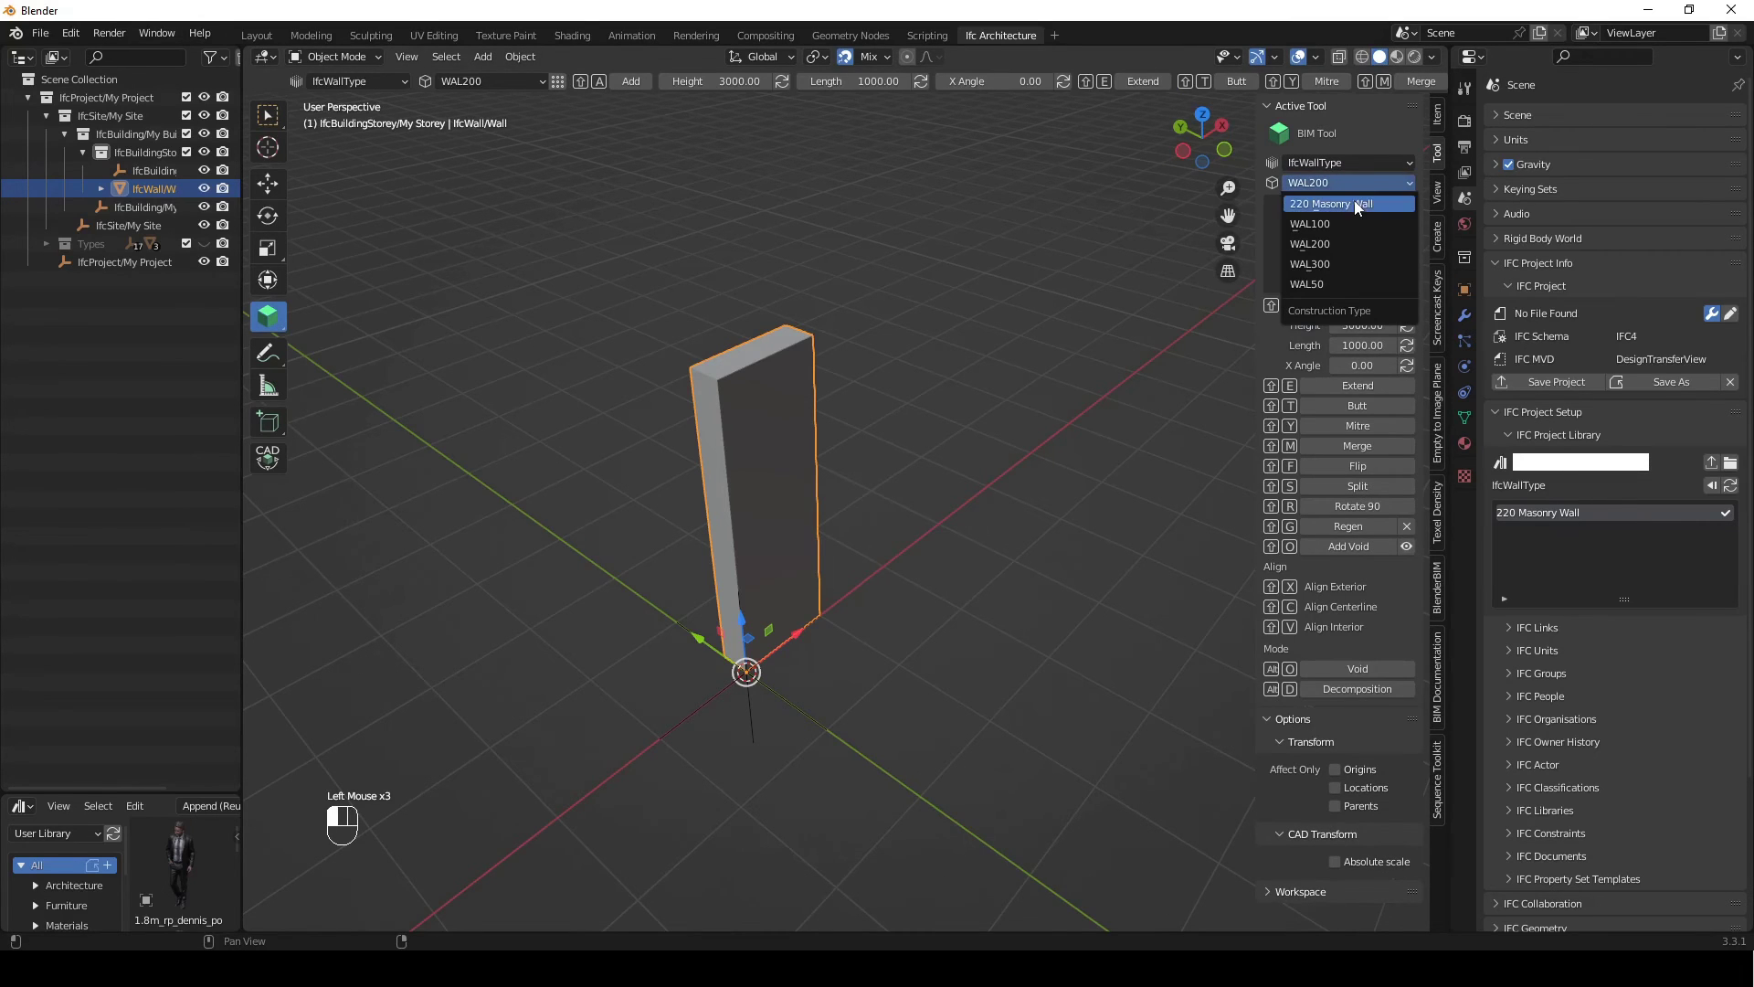
left_click(1352, 201)
left_click(1347, 206)
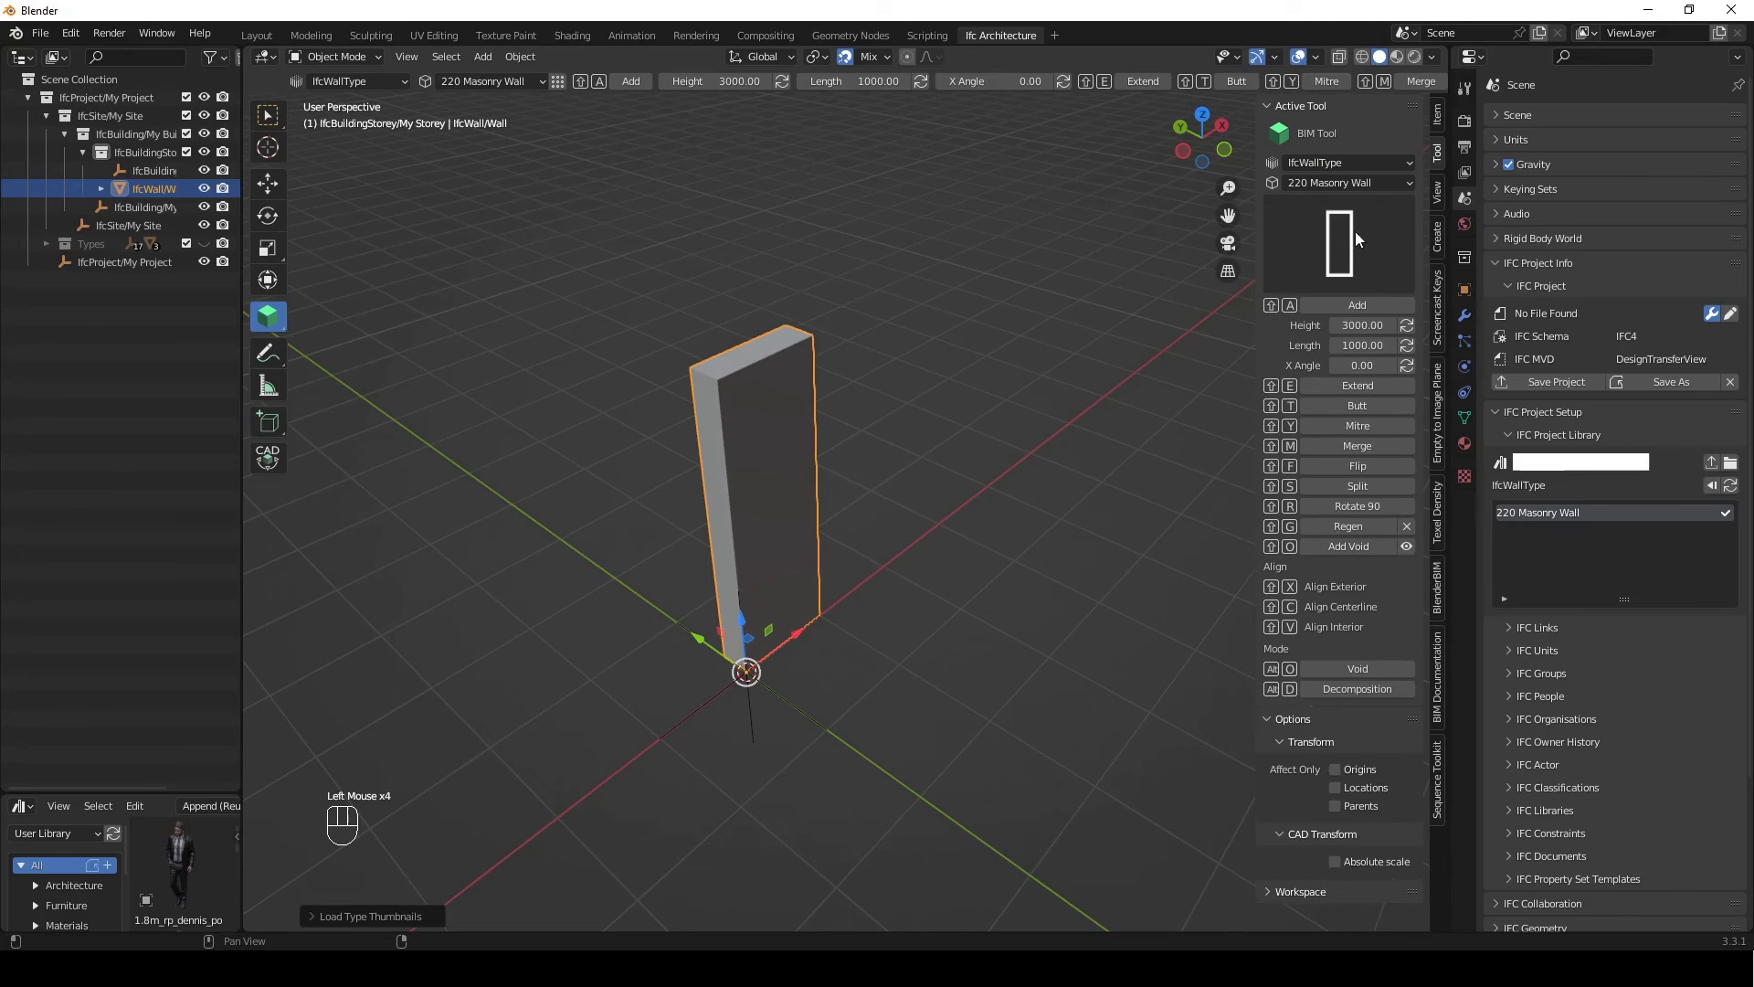
In top view, set the 3D cursor below the existing wall and add a new wall there
middle_click_drag(1033, 600, 967, 613)
scroll(939, 585, "down", 2)
key("KP_7")
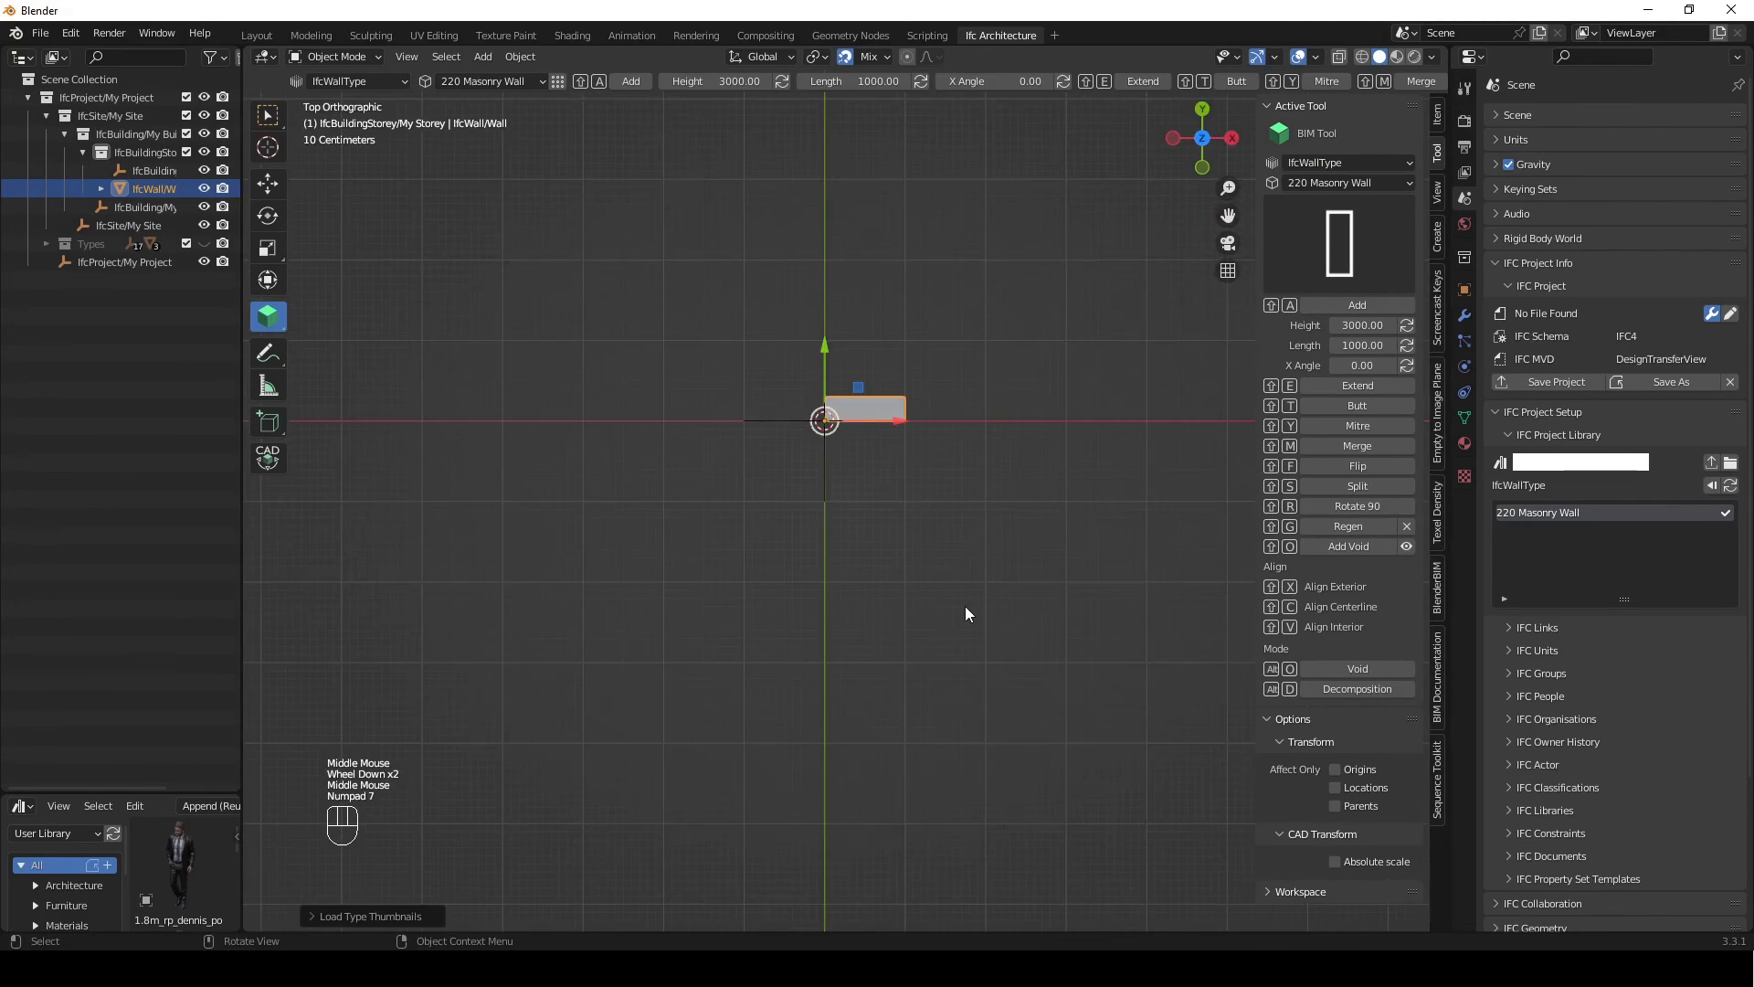
right_click_drag(901, 563, 825, 630, "shift")
key("shift+a")
Measure the new wall's thickness as 220 mm, then return to box selection
middle_click_drag(915, 650, 1009, 583)
scroll(1013, 484, "up", 2)
right_click_drag(950, 516, 914, 513, "shift")
left_click(267, 386)
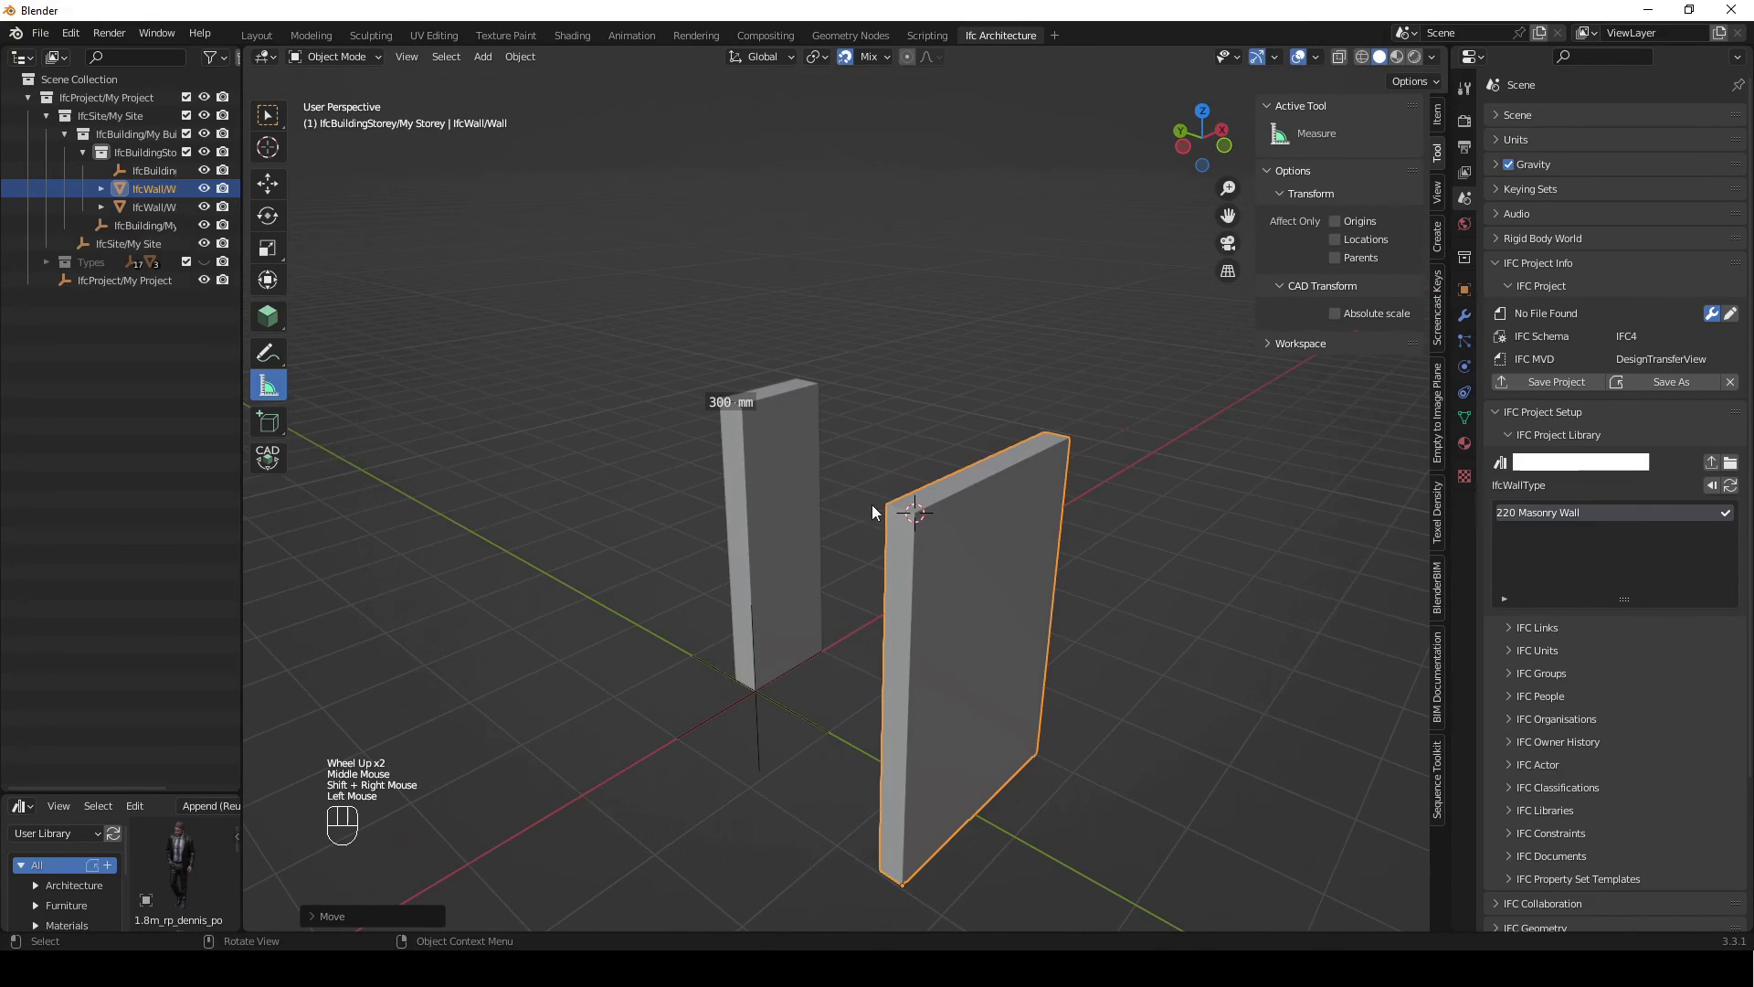
left_click_drag(885, 505, 915, 511)
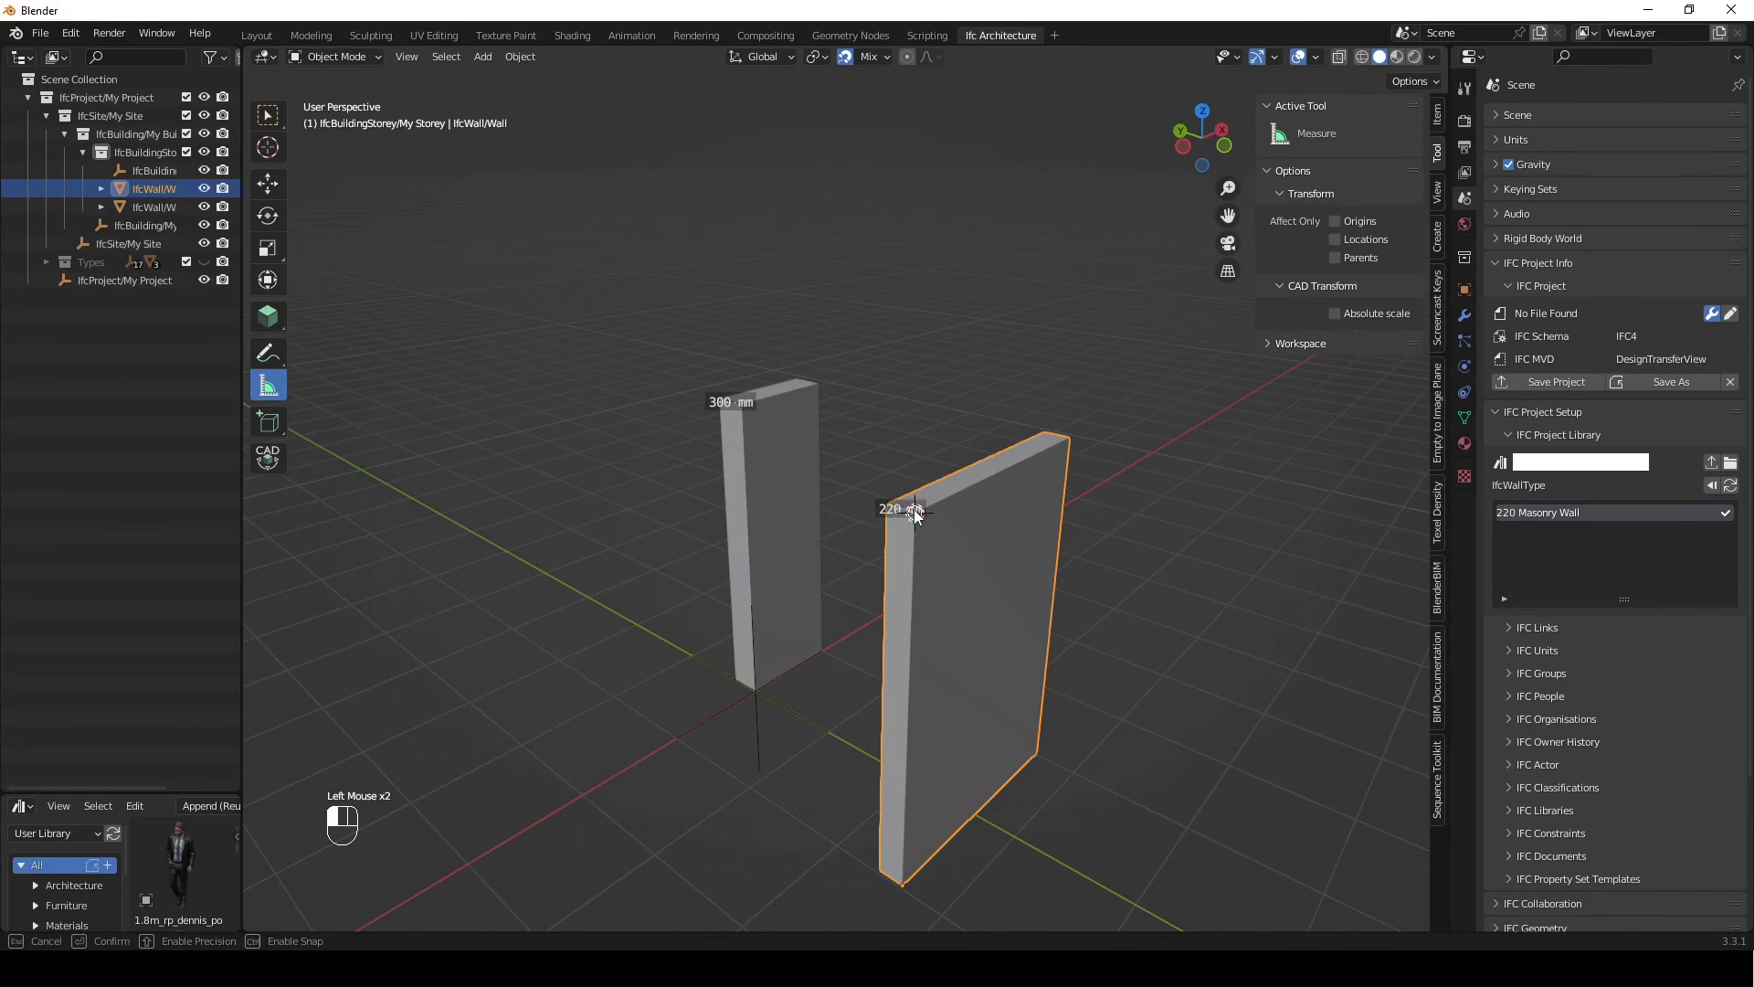
scroll(915, 511, "up", 1)
middle_click_drag(941, 469, 1027, 392)
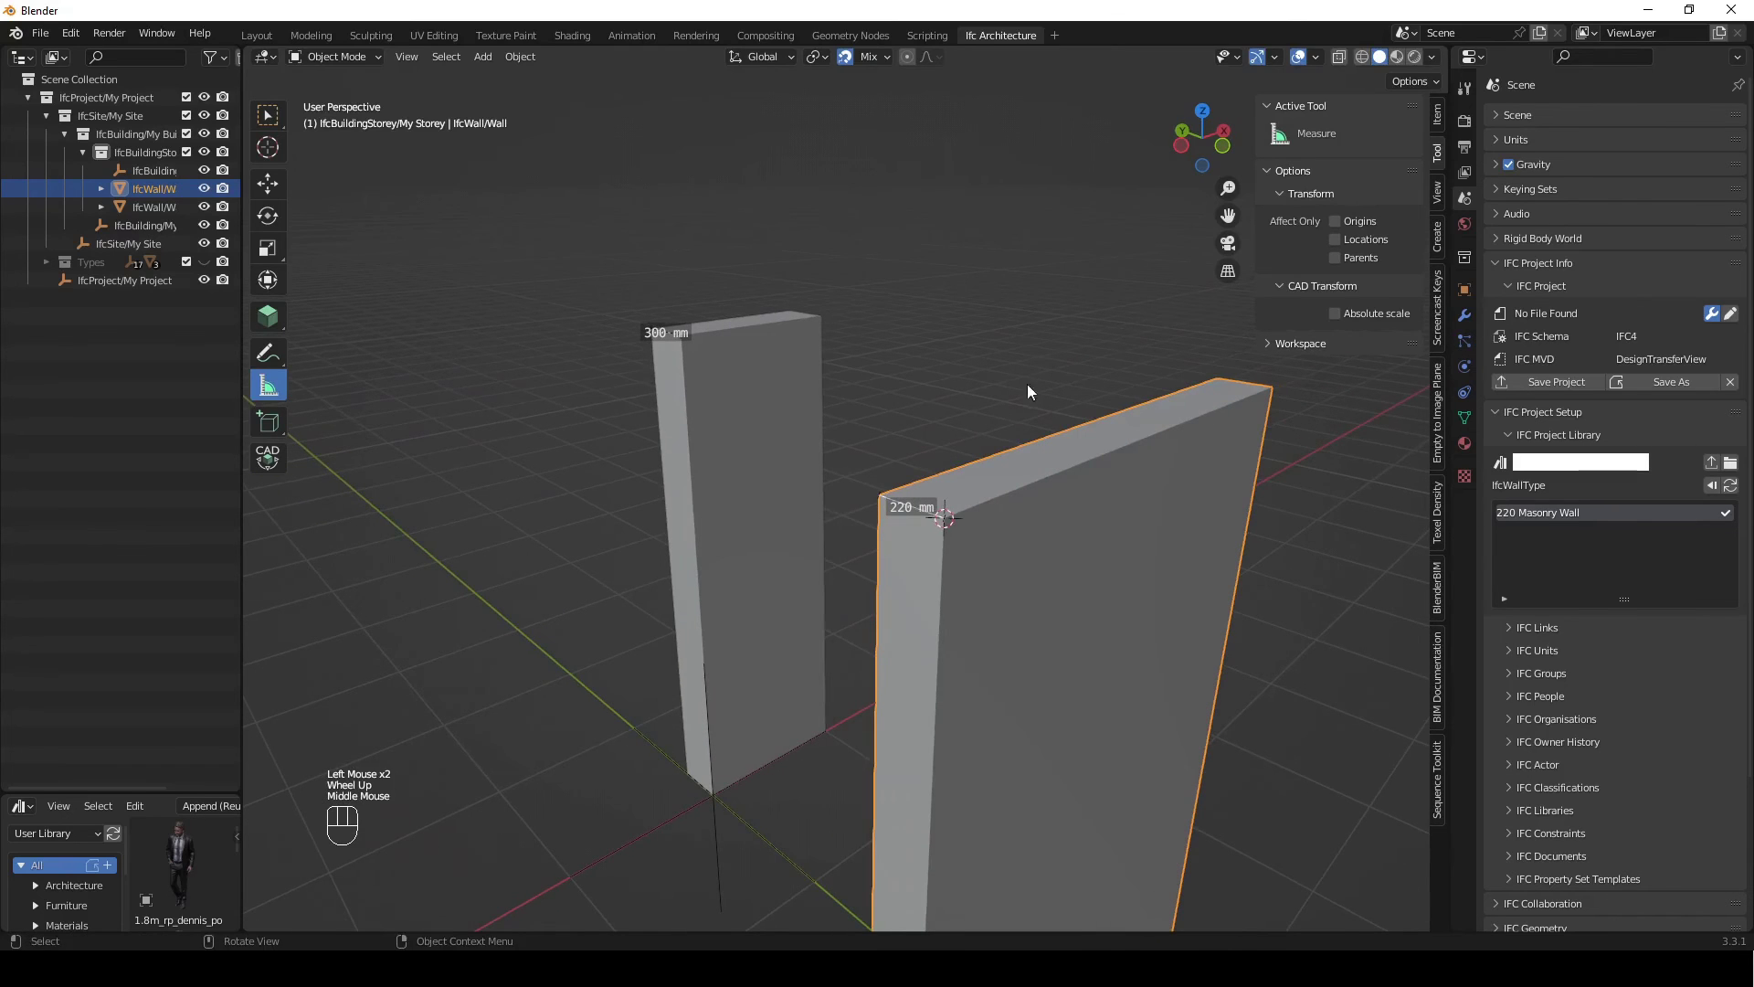
right_click(1012, 340, "shift")
scroll(994, 470, "down", 2)
middle_click_drag(994, 484, 969, 512)
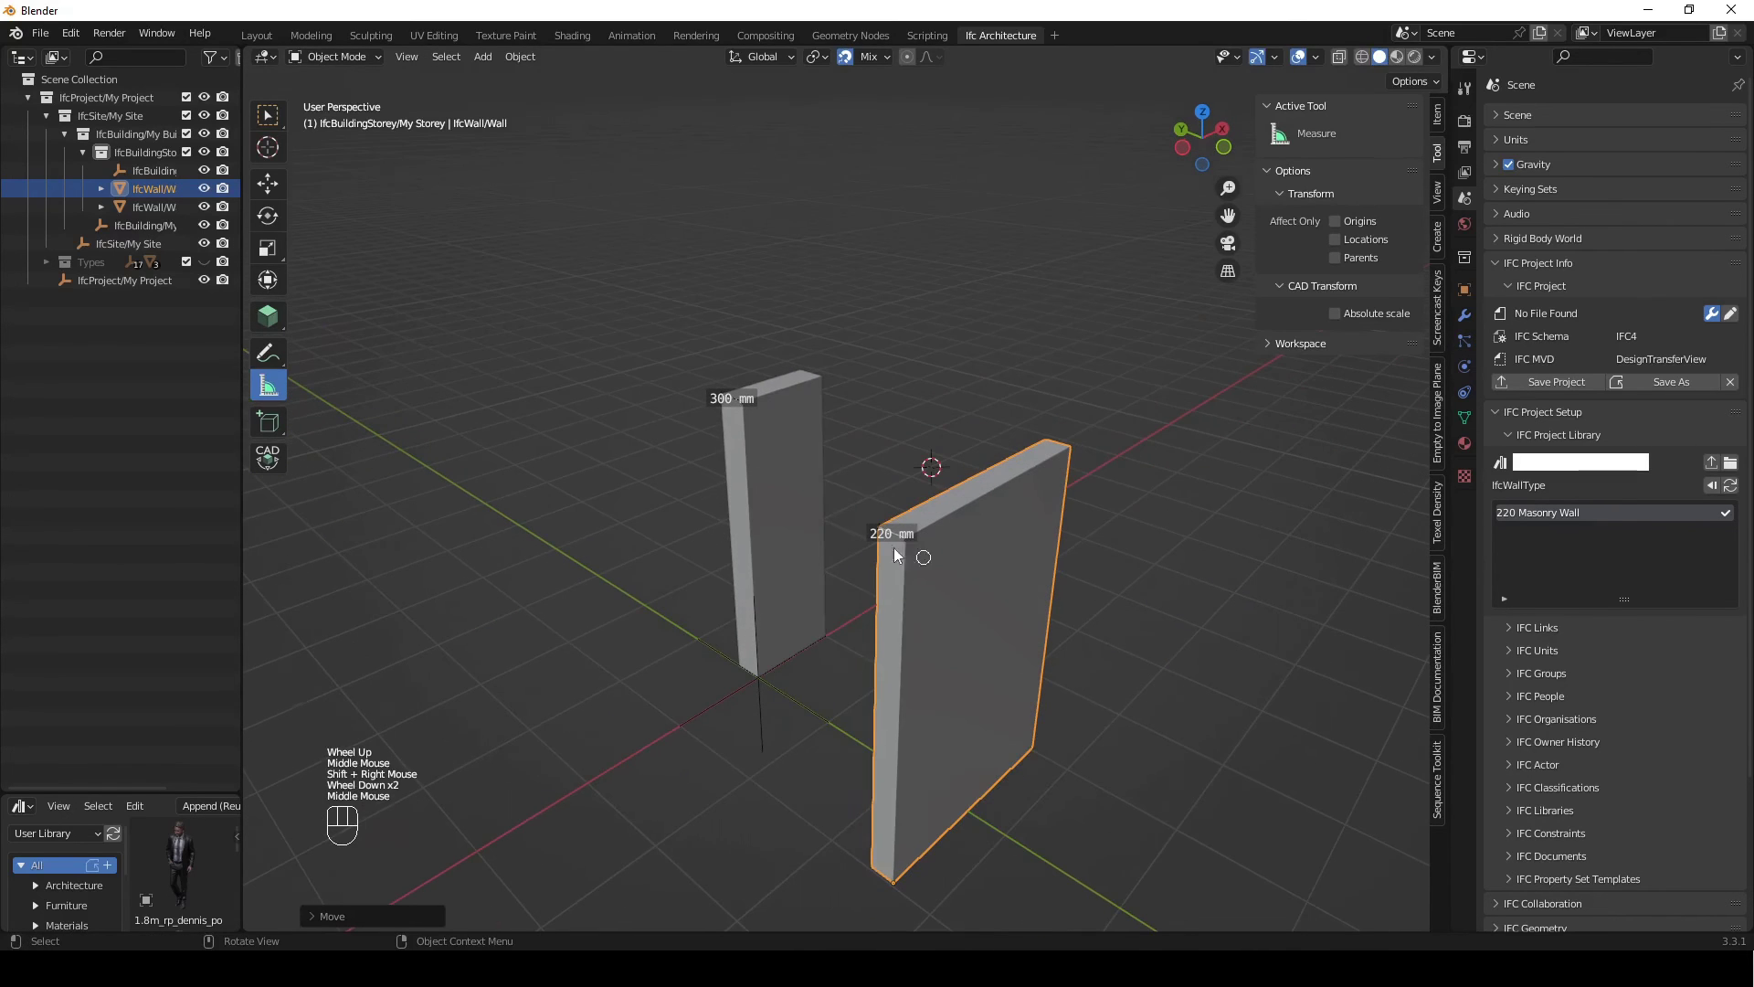
left_click(267, 115)
Select the original 300 mm wall and show its object properties
left_click(821, 411)
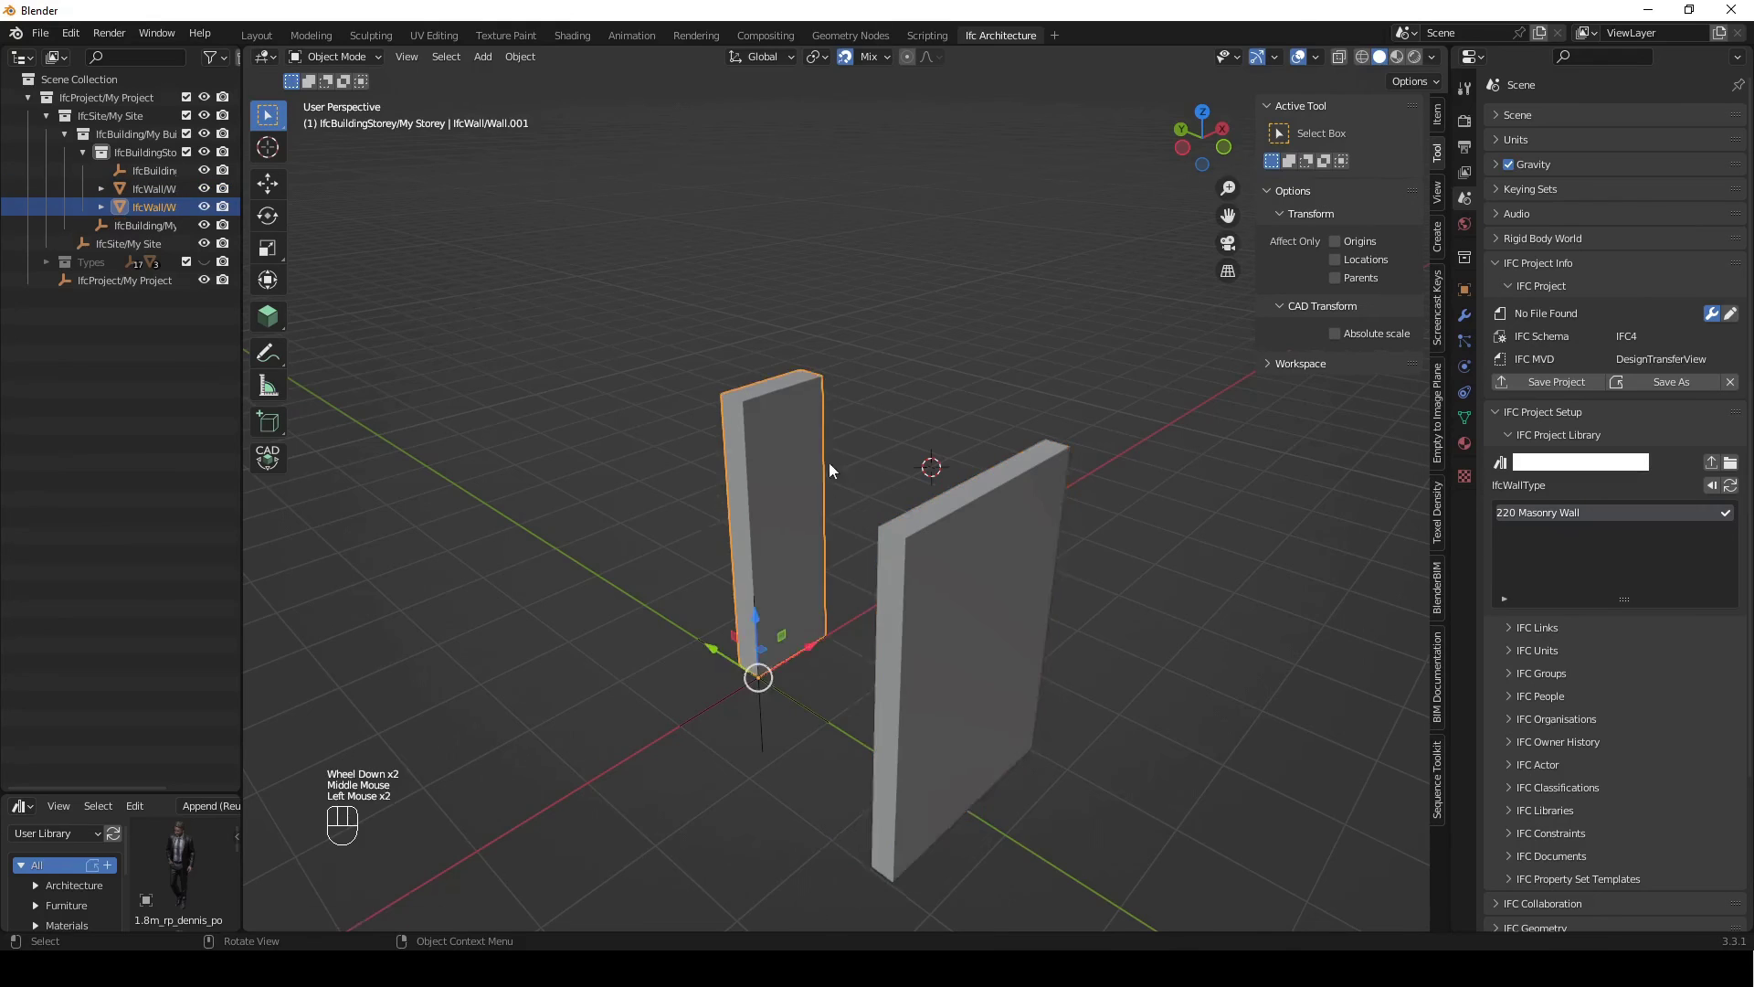
middle_click_drag(829, 463, 859, 496)
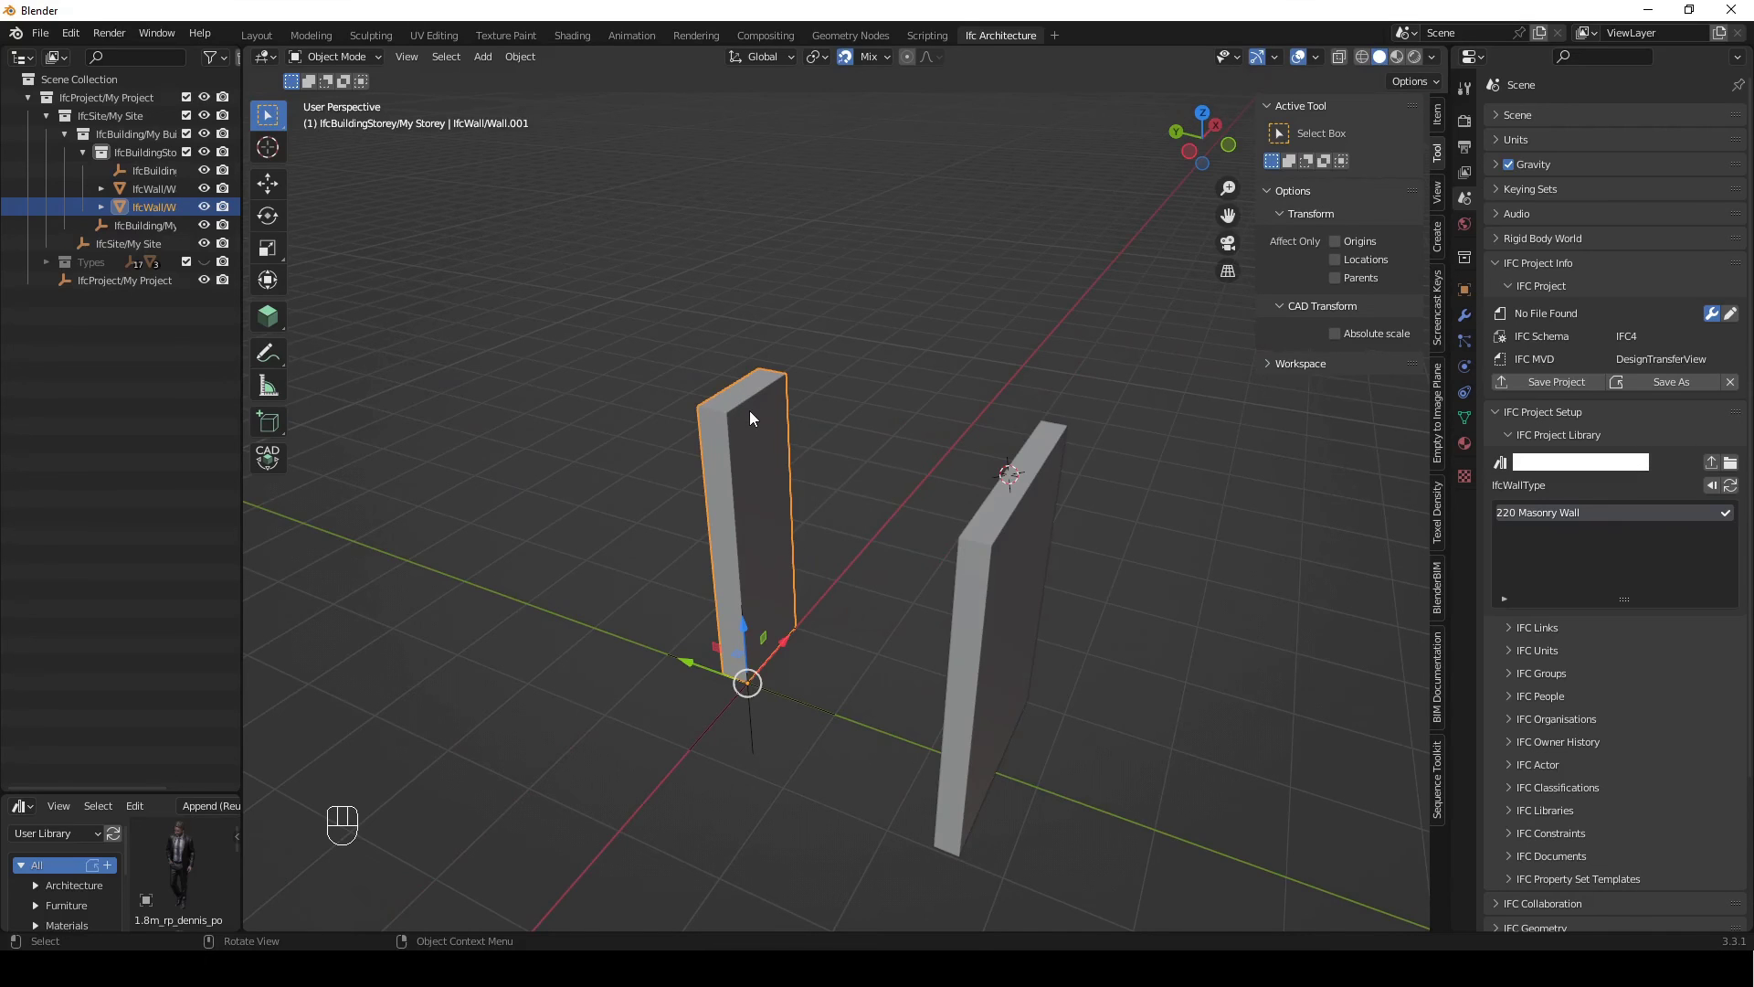
left_click(1464, 290)
Collapse the transform, IFC, container, material and property/quantity set panels, and widen the Properties editor
left_click(1505, 149)
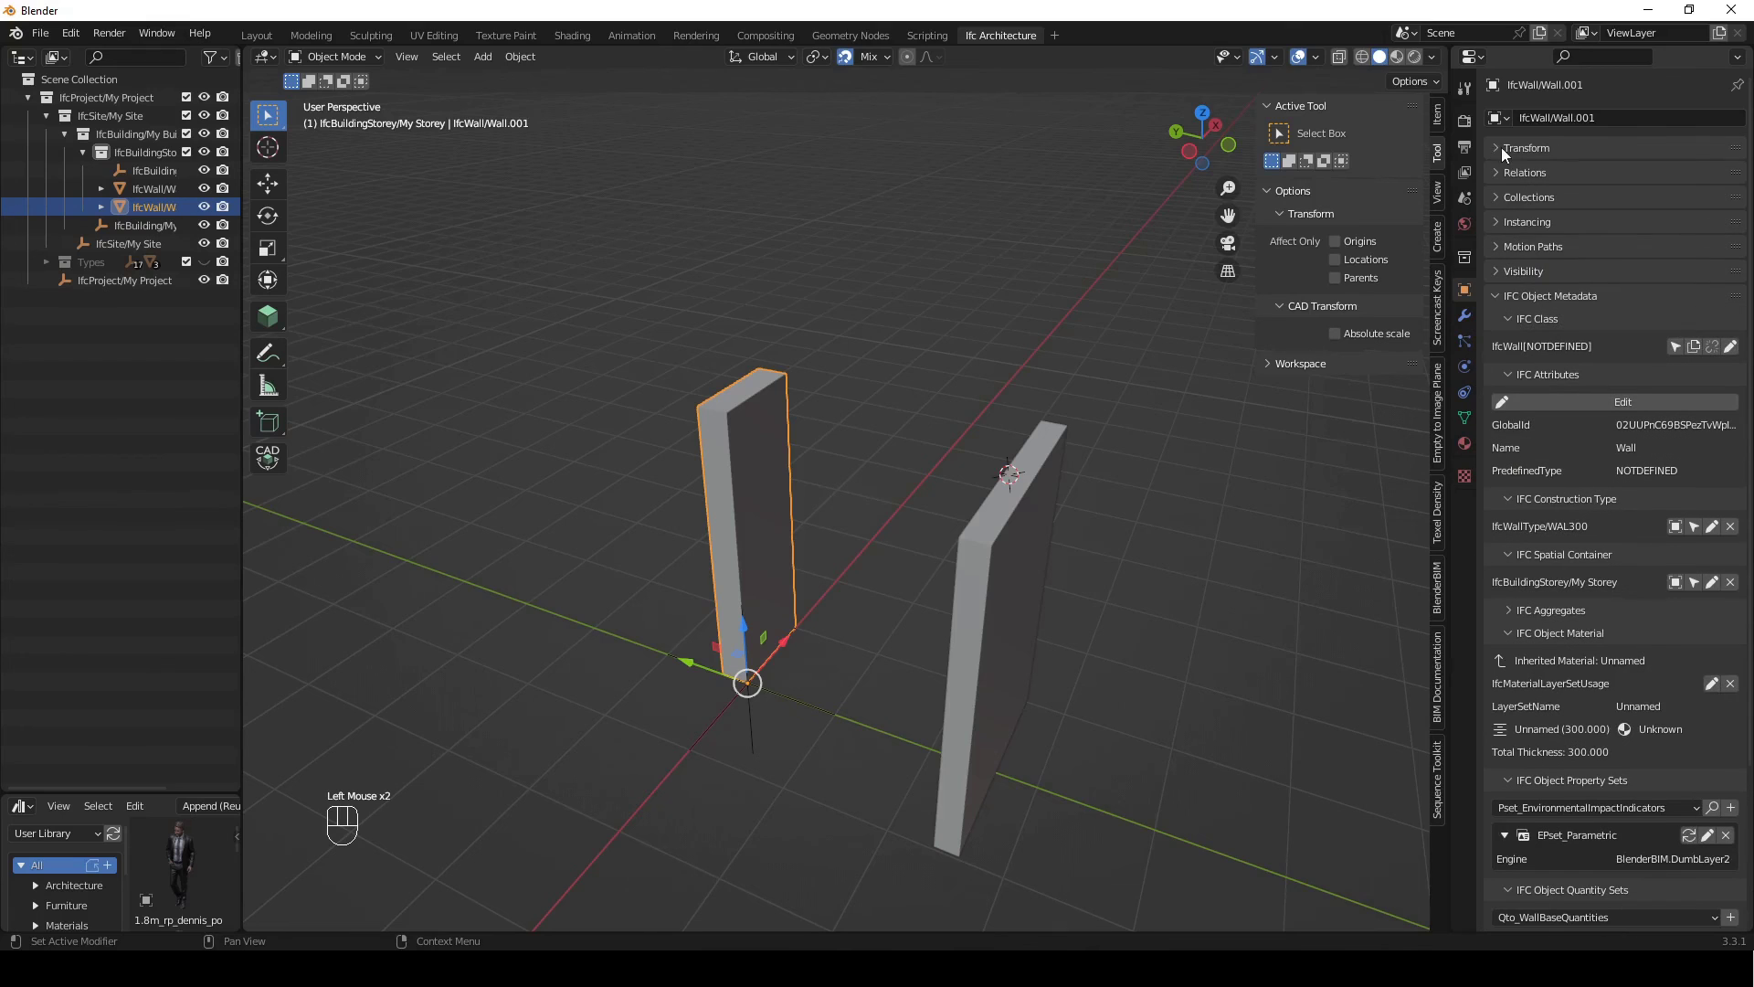
left_click(1504, 319)
left_click(1505, 338)
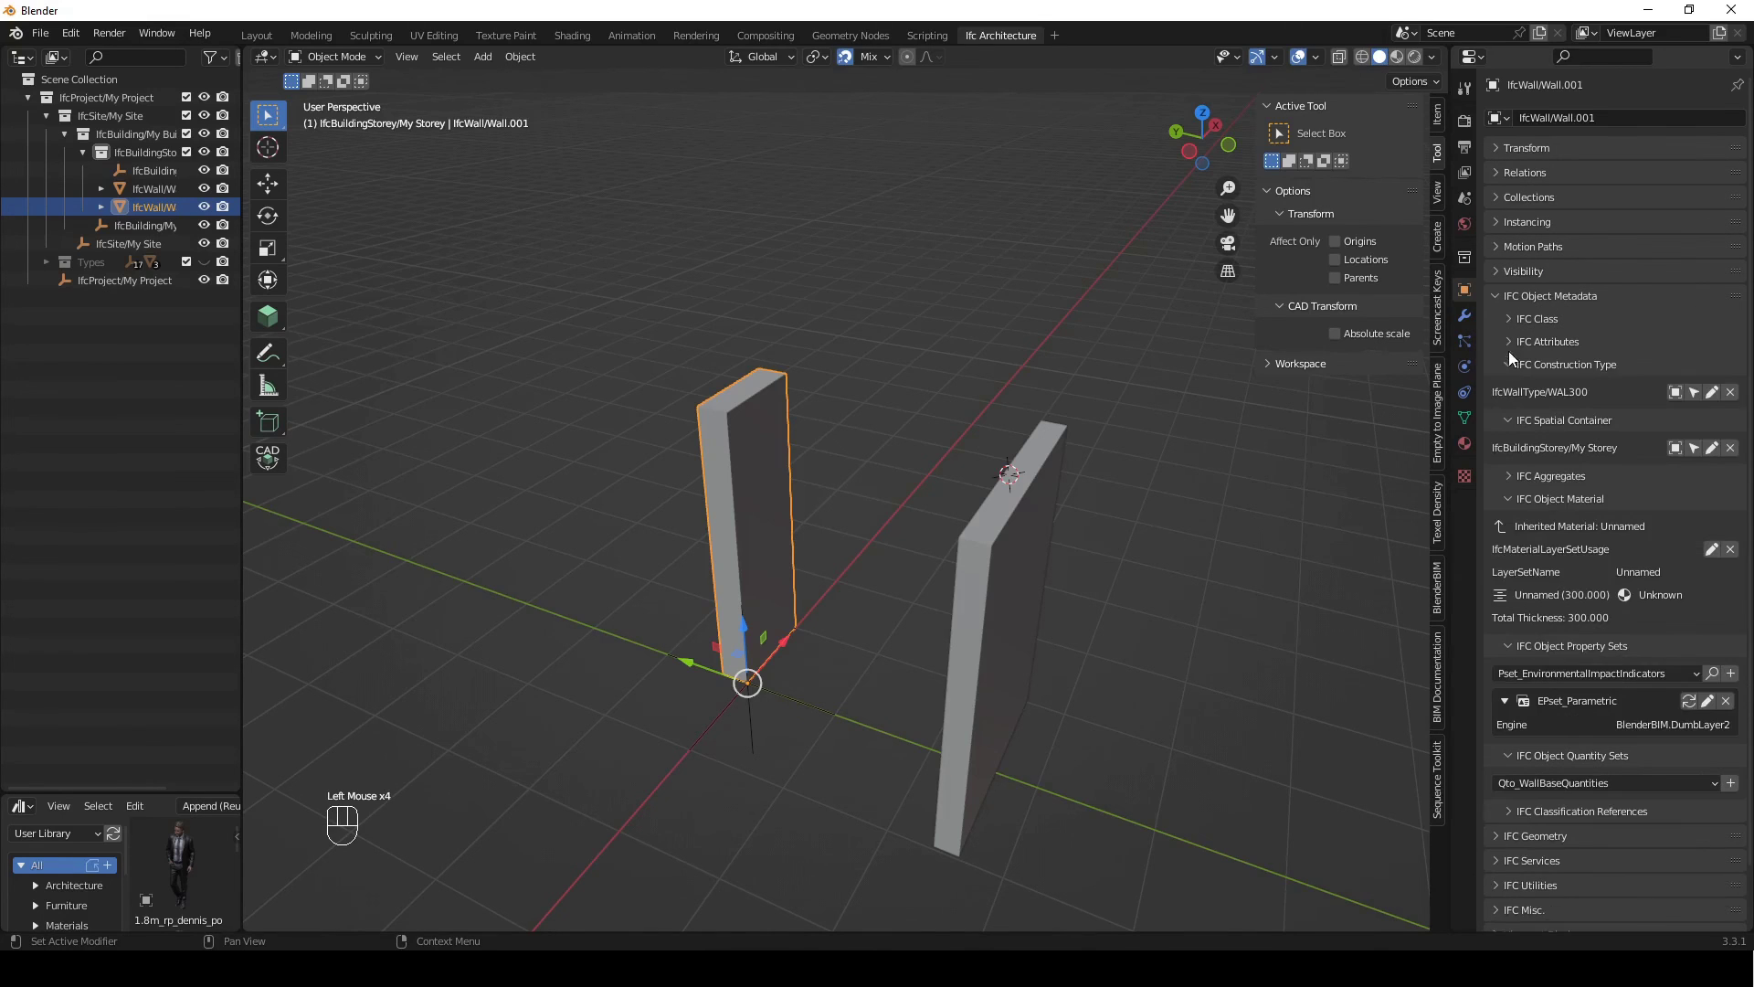
left_click(1510, 421)
left_click(1509, 467)
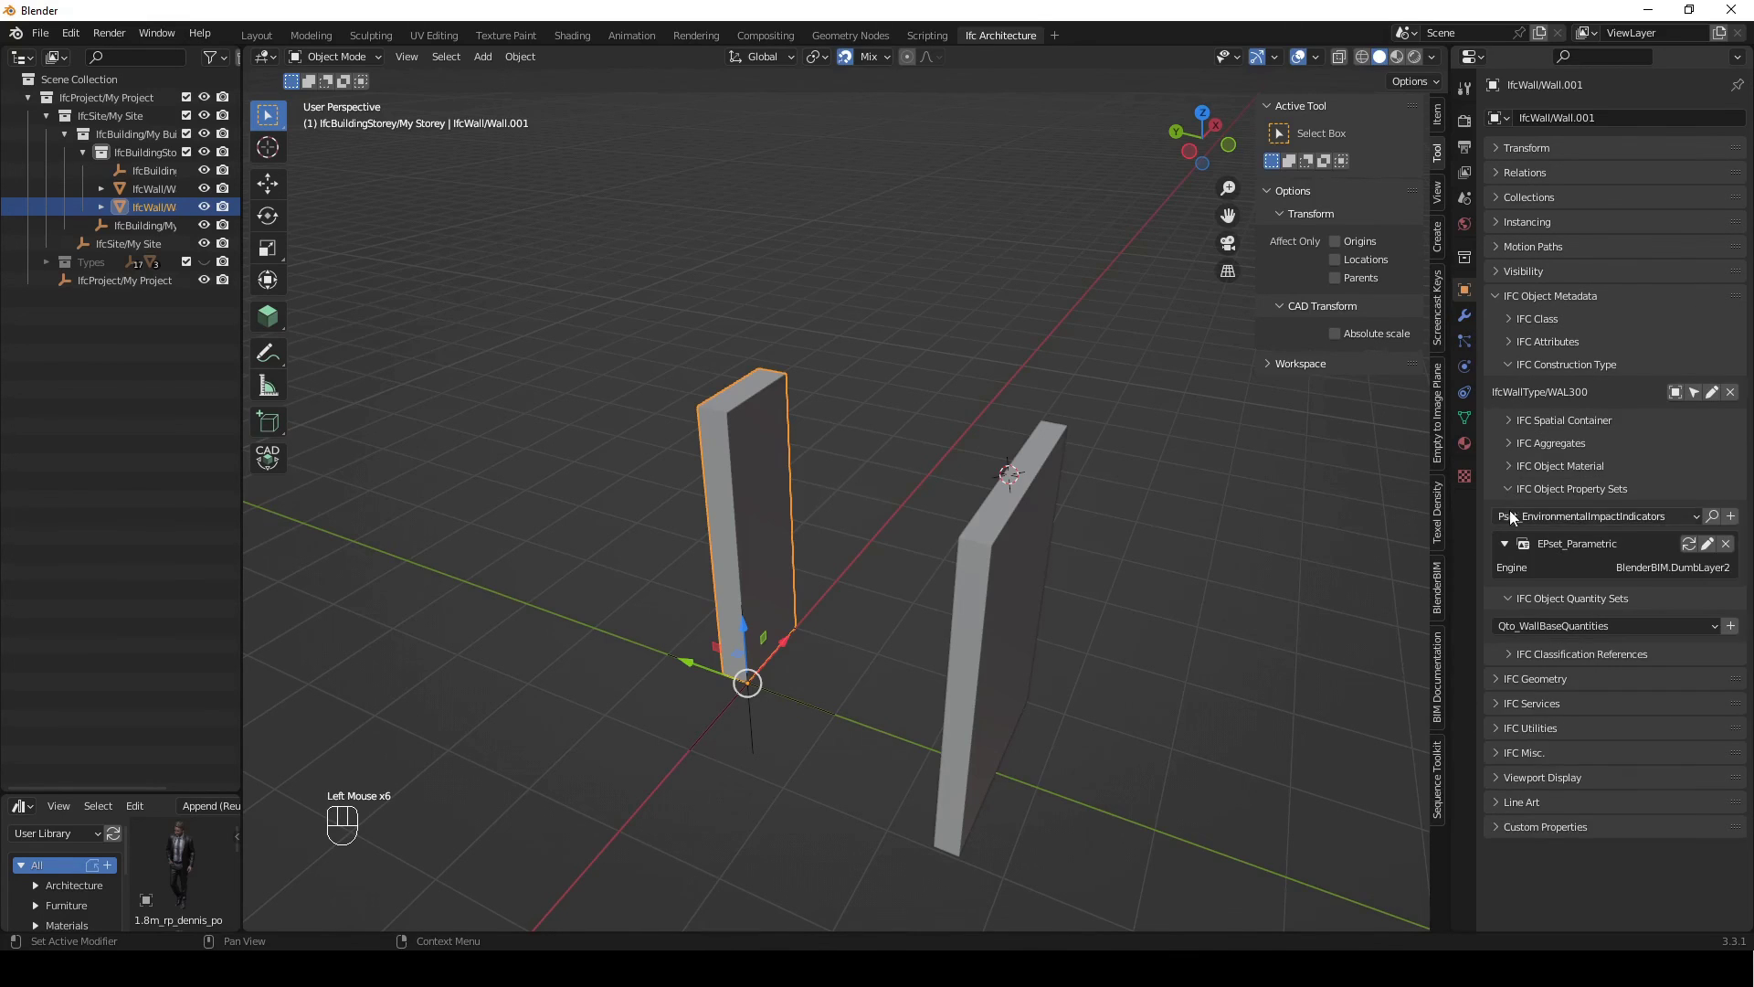
left_click(1510, 488)
left_click(1509, 513)
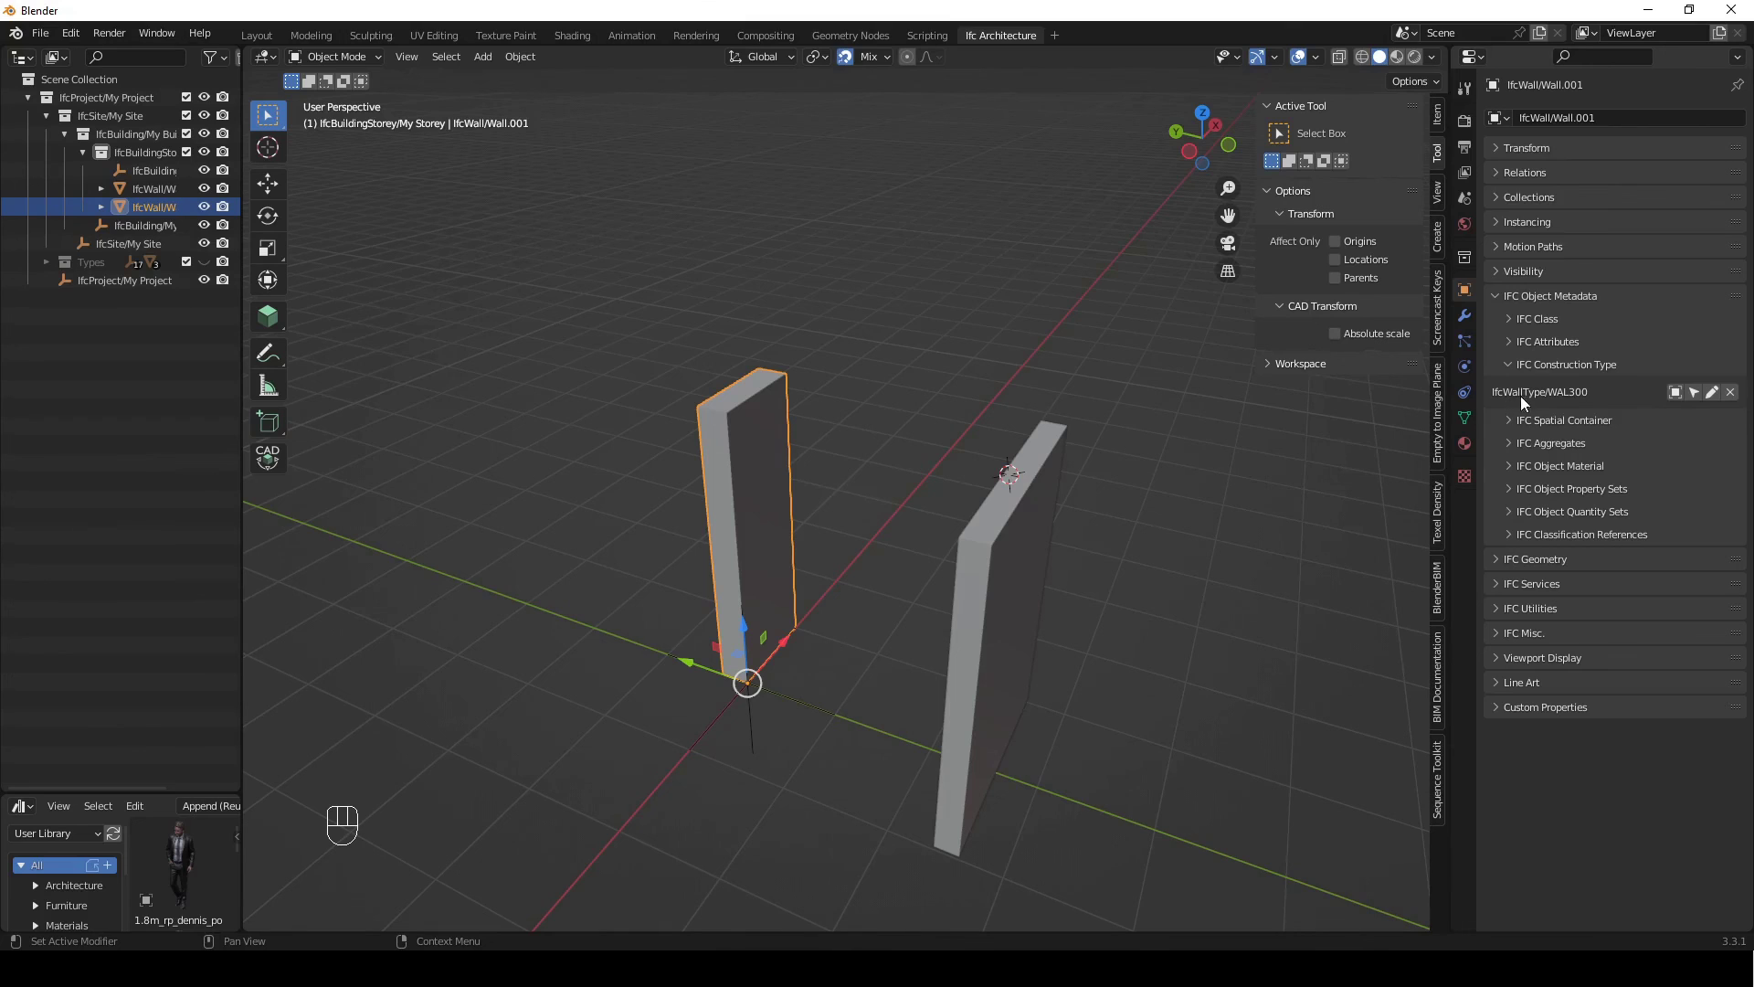
left_click_drag(1450, 416, 1303, 416)
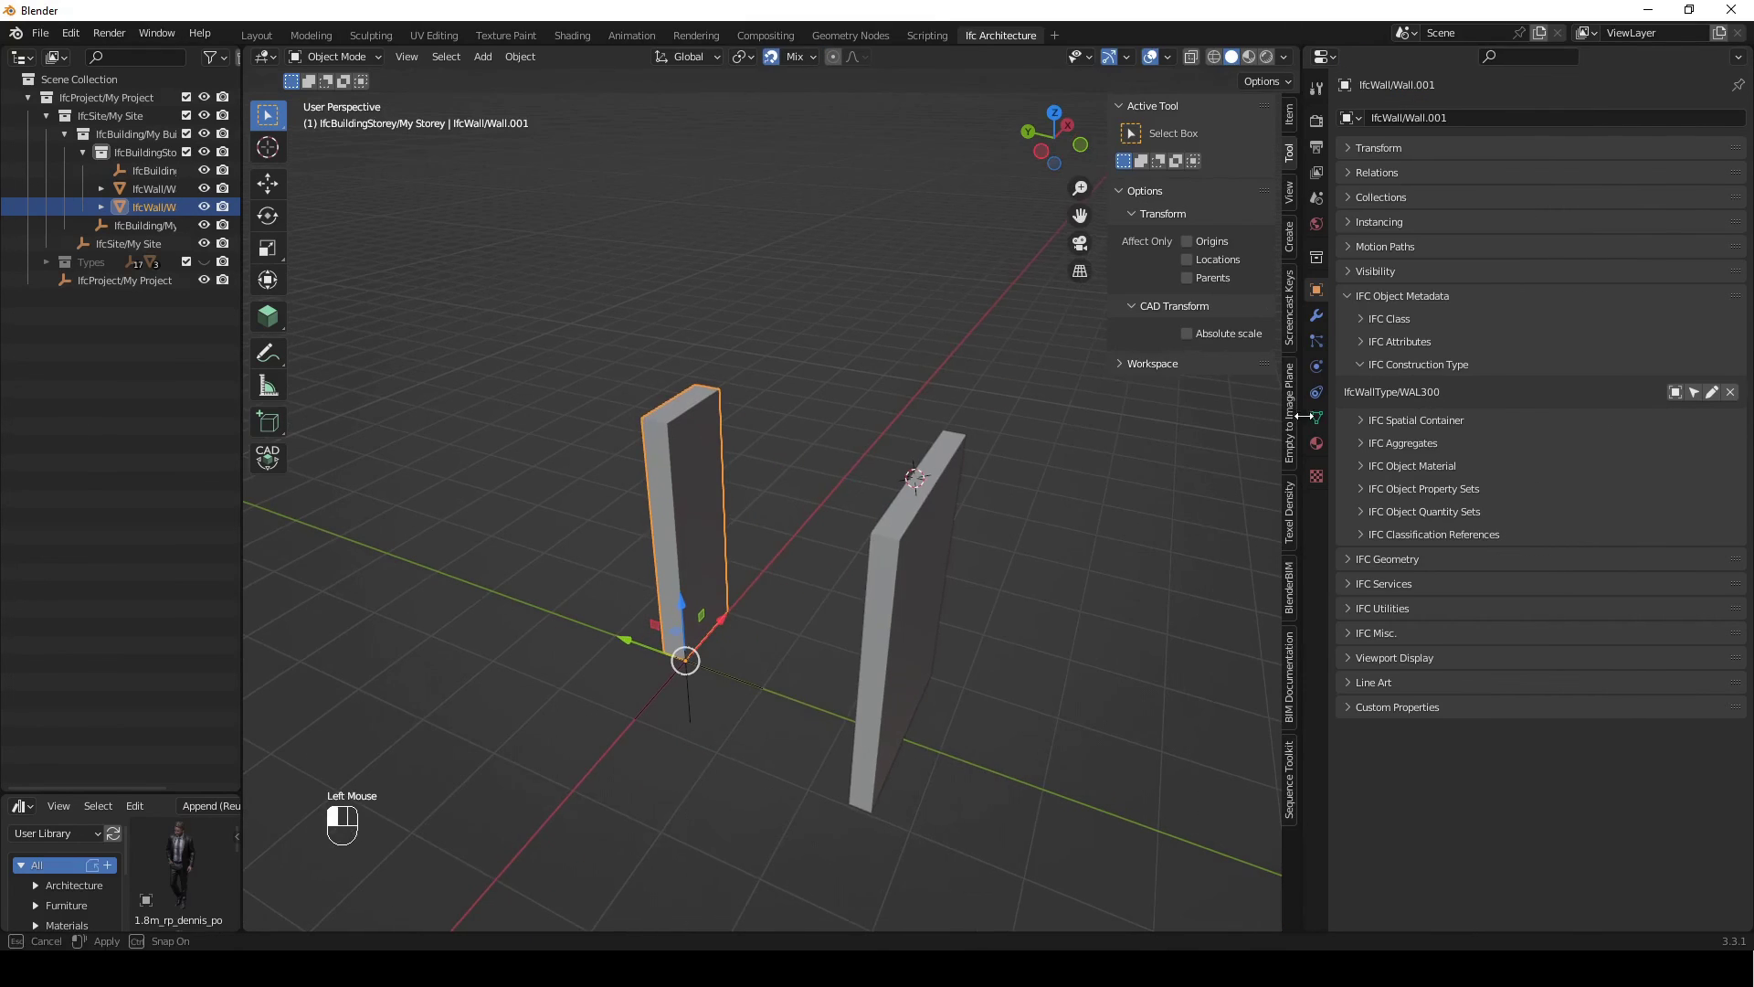
Change the wall's IFC construction type from WAL300 to 220 Masonry Wall
left_click(1712, 394)
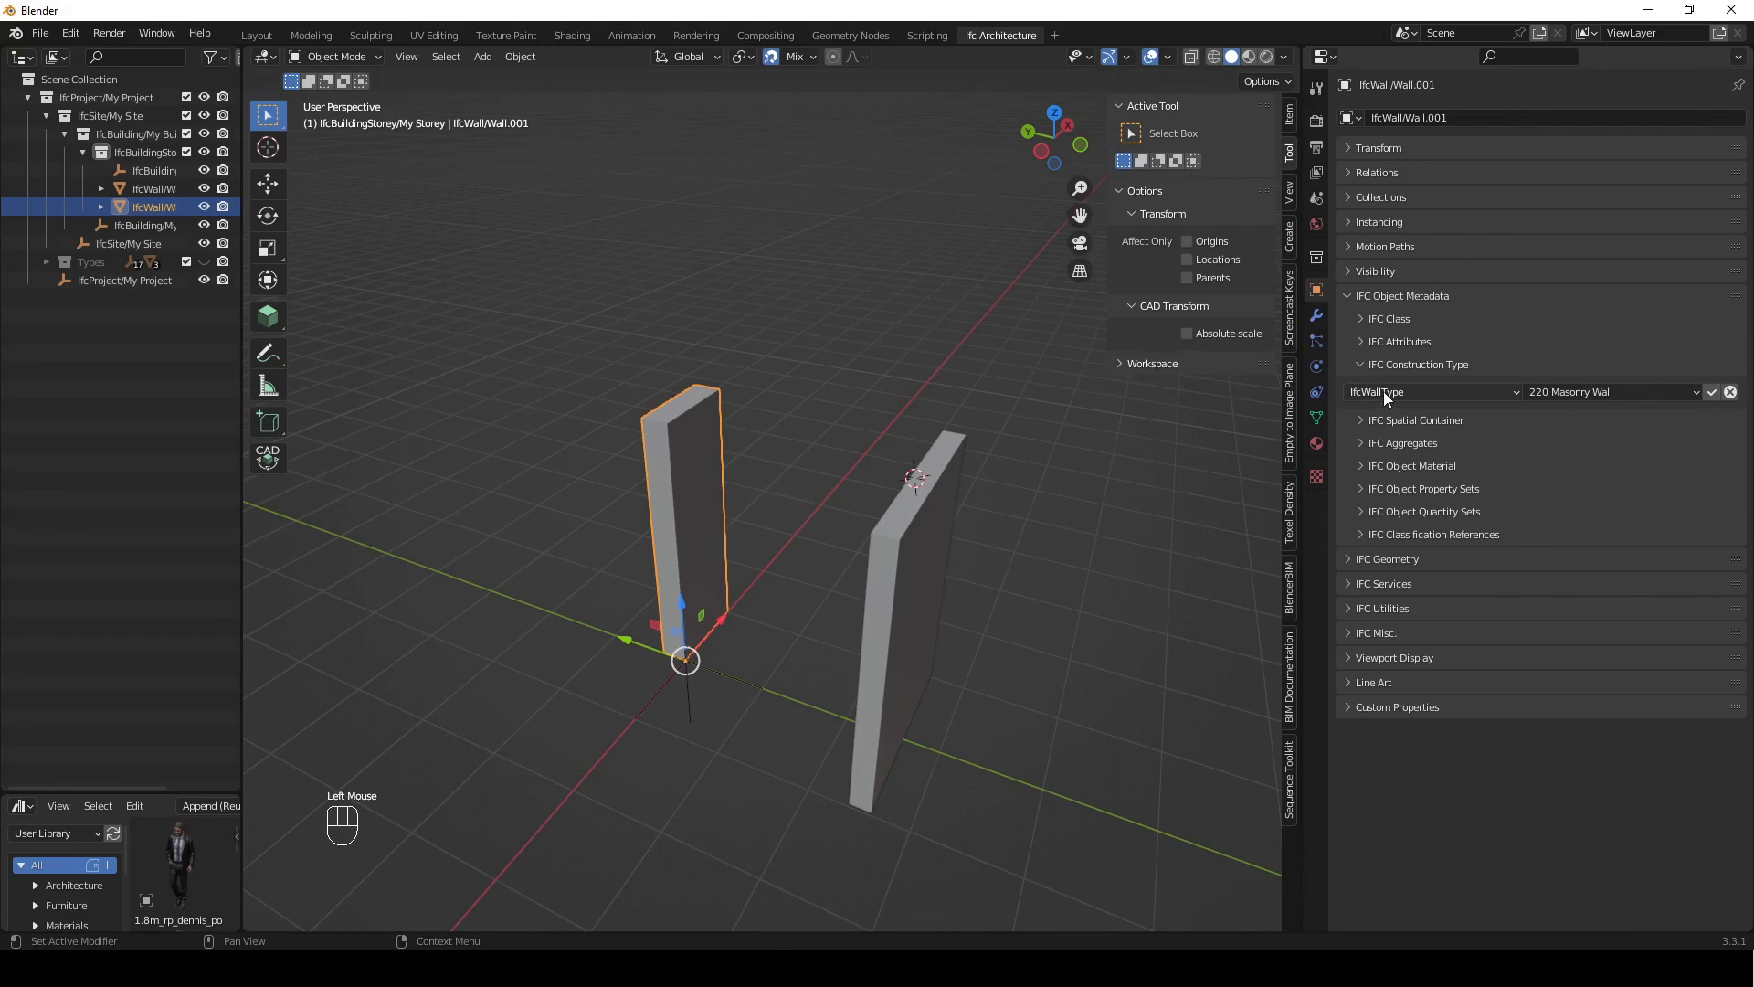
left_click(1601, 395)
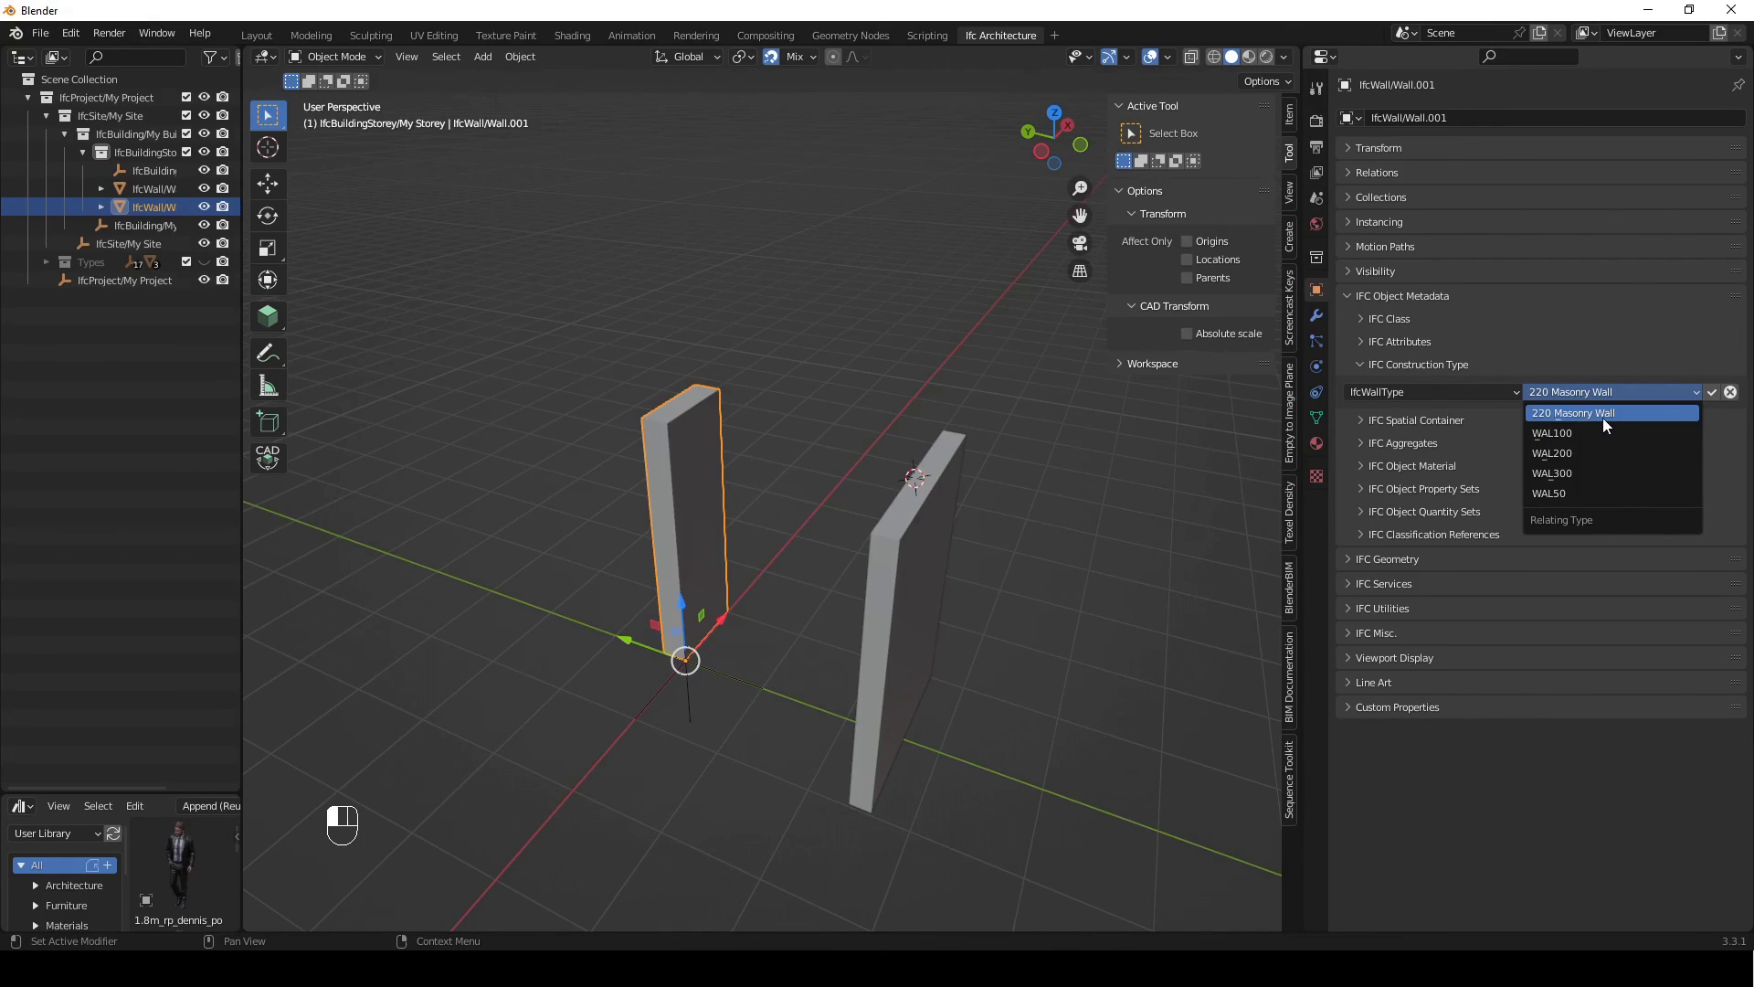
left_click(1603, 419)
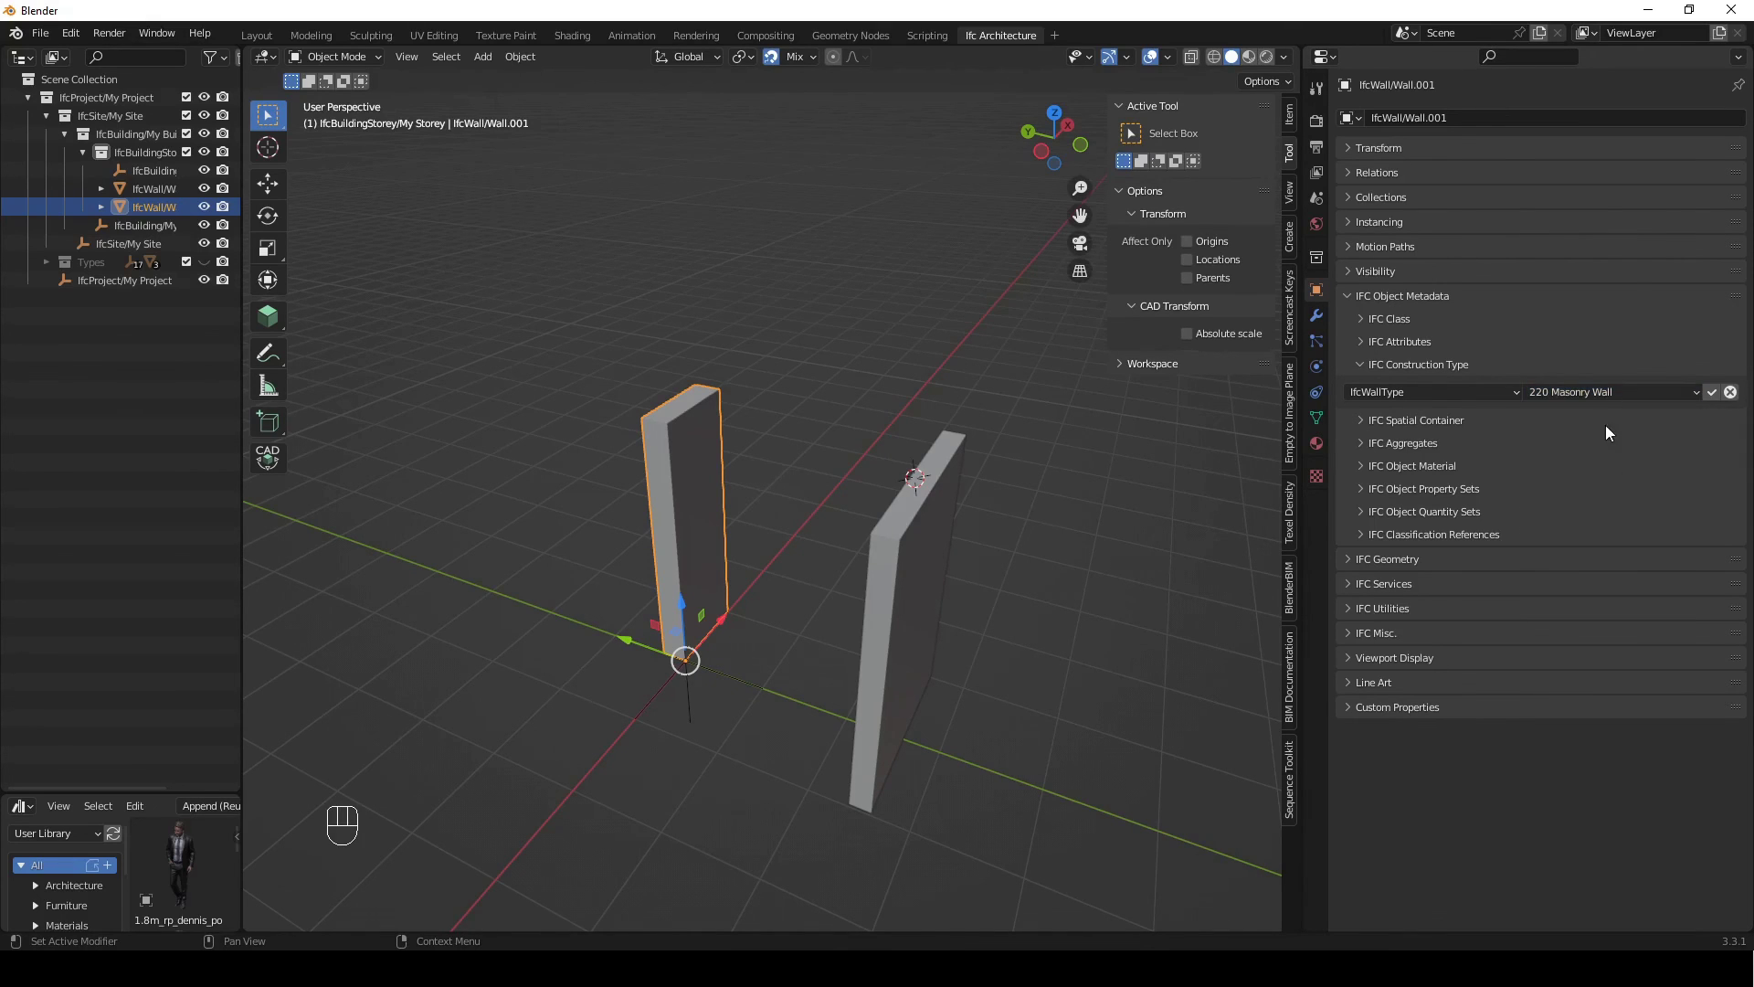
left_click(1712, 392)
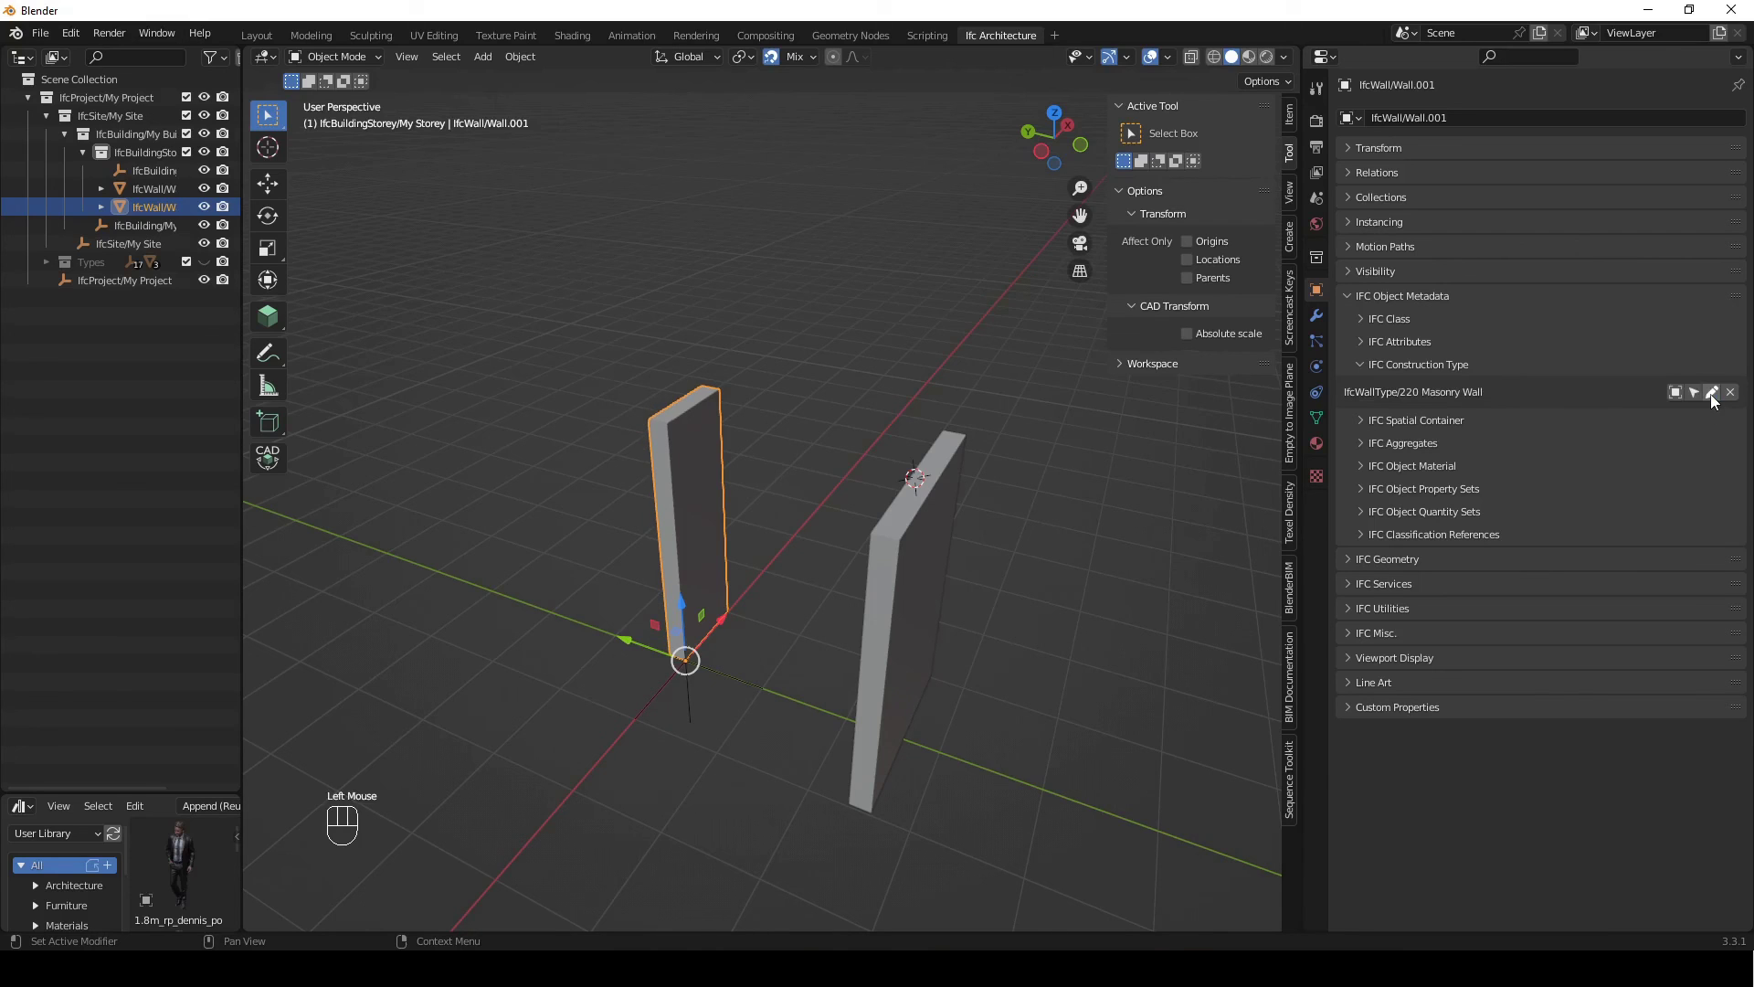
Measure the reassigned wall to confirm it is now 220 mm thick
scroll(673, 424, "up", 2)
middle_click_drag(629, 442, 608, 441)
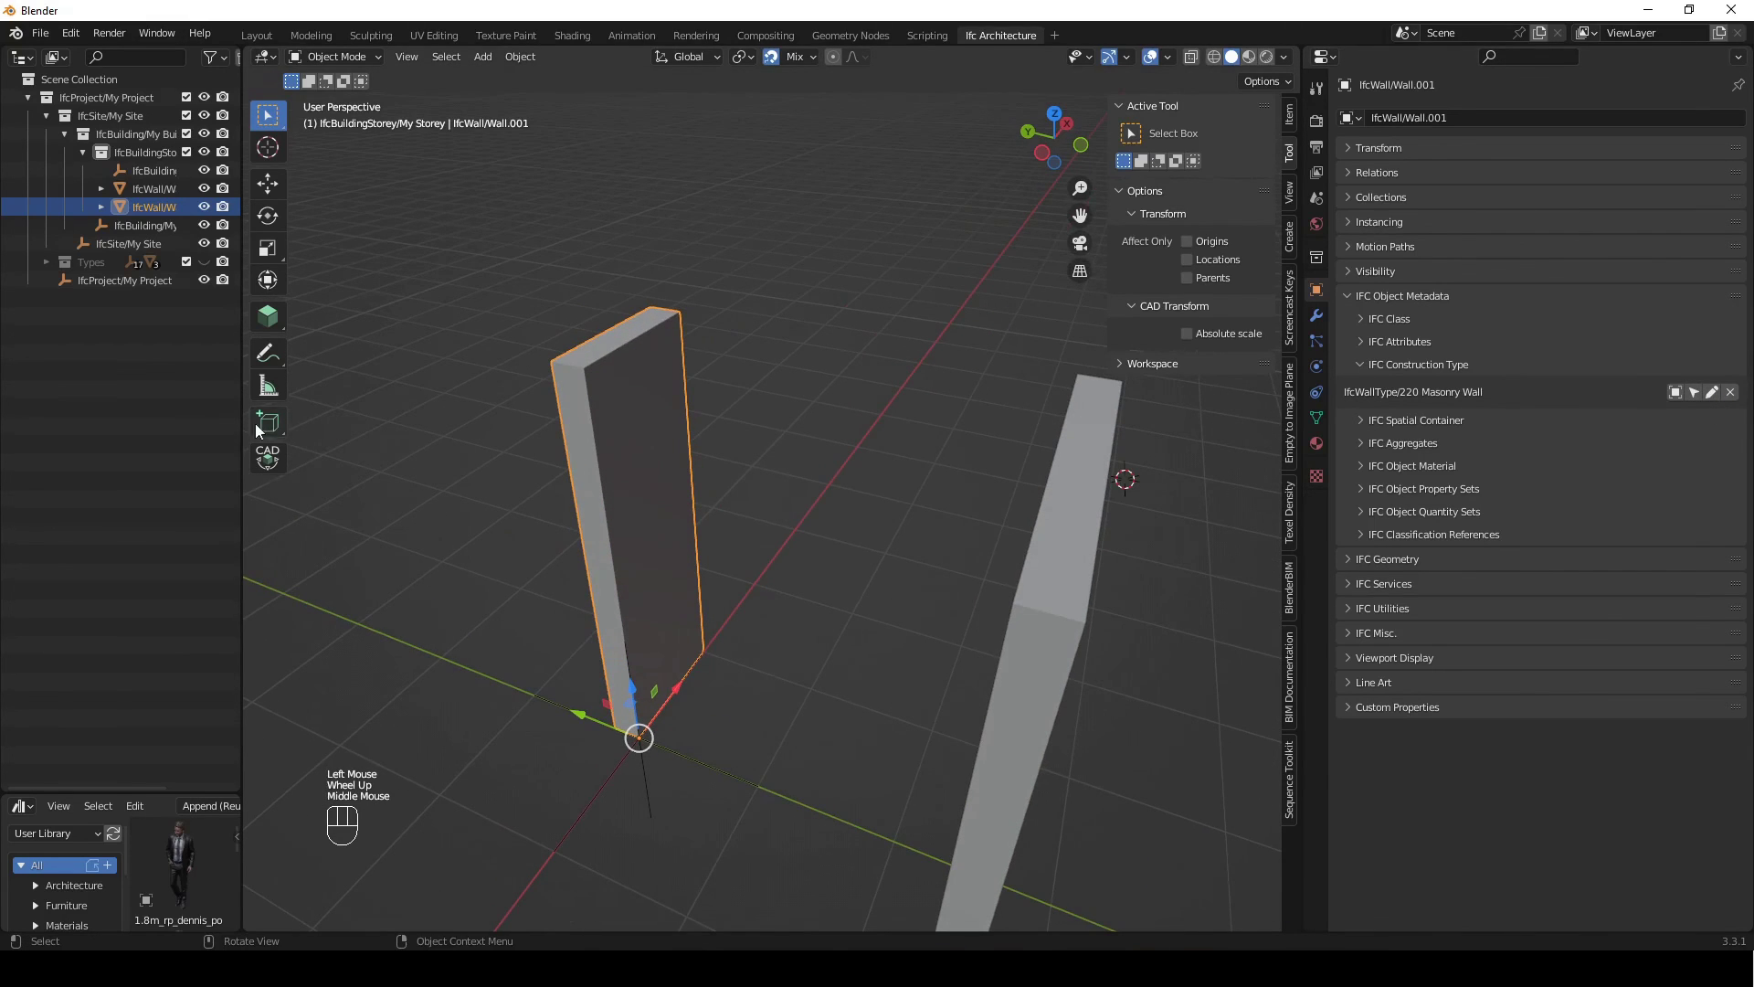
left_click(267, 386)
left_click_drag(548, 363, 556, 356)
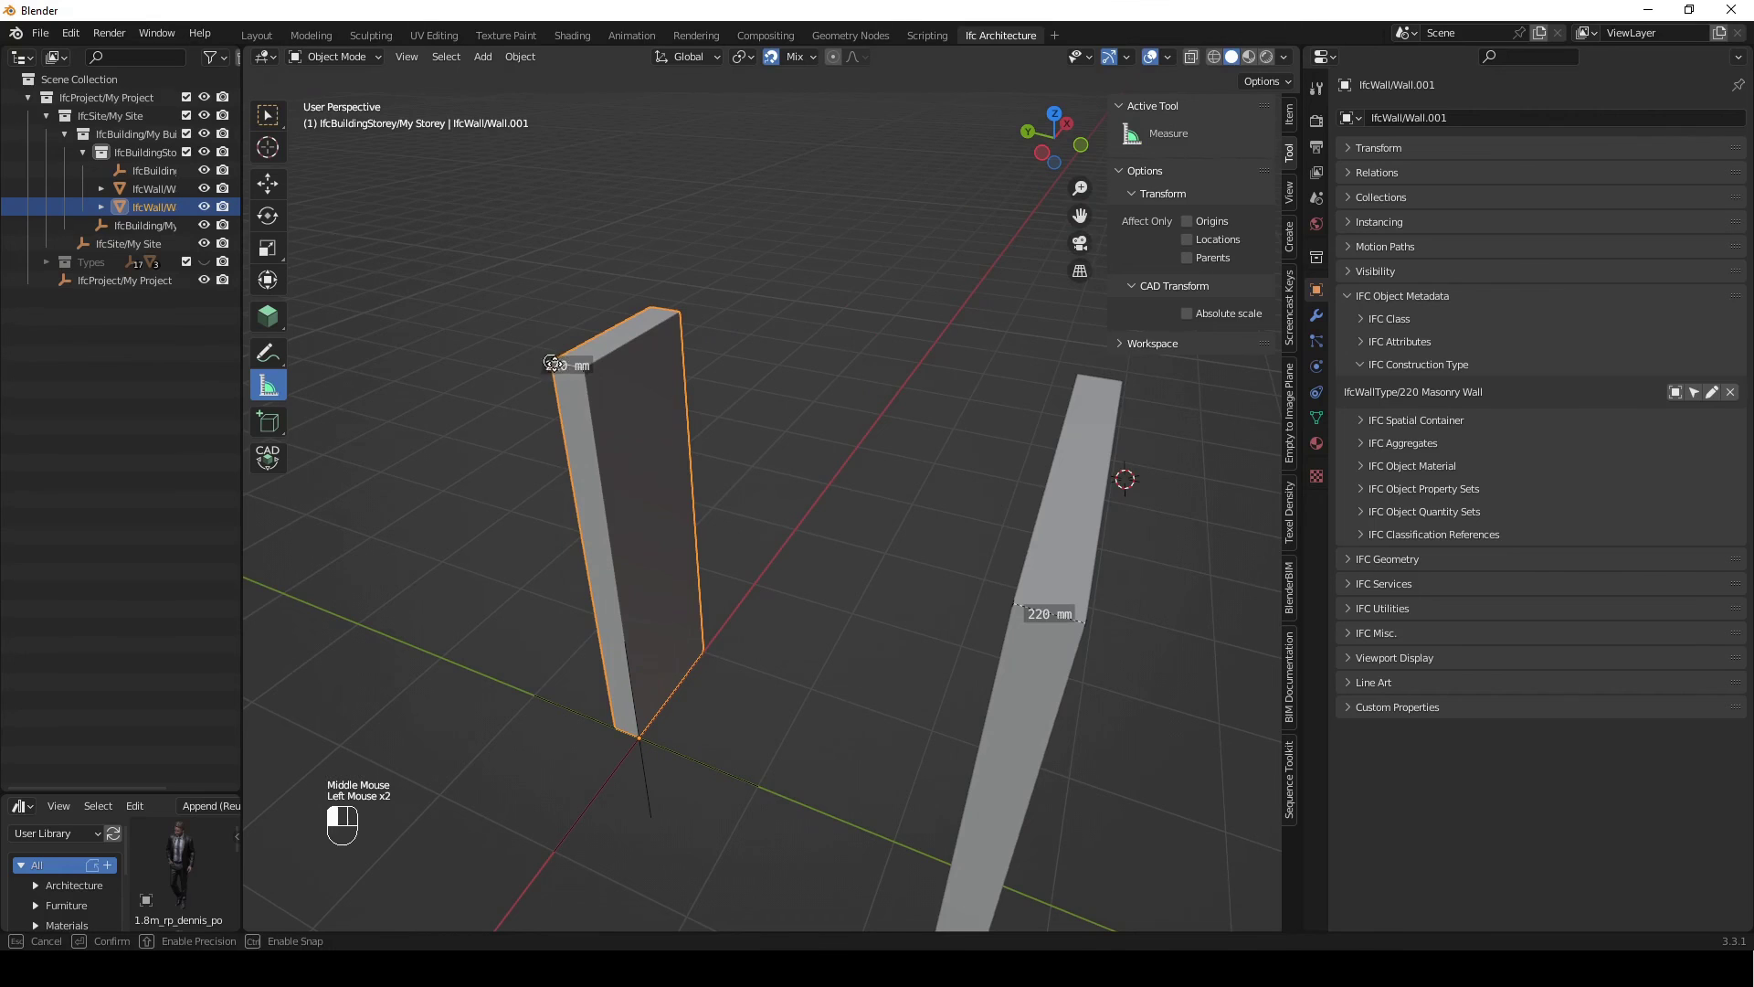
scroll(934, 452, "down", 2)
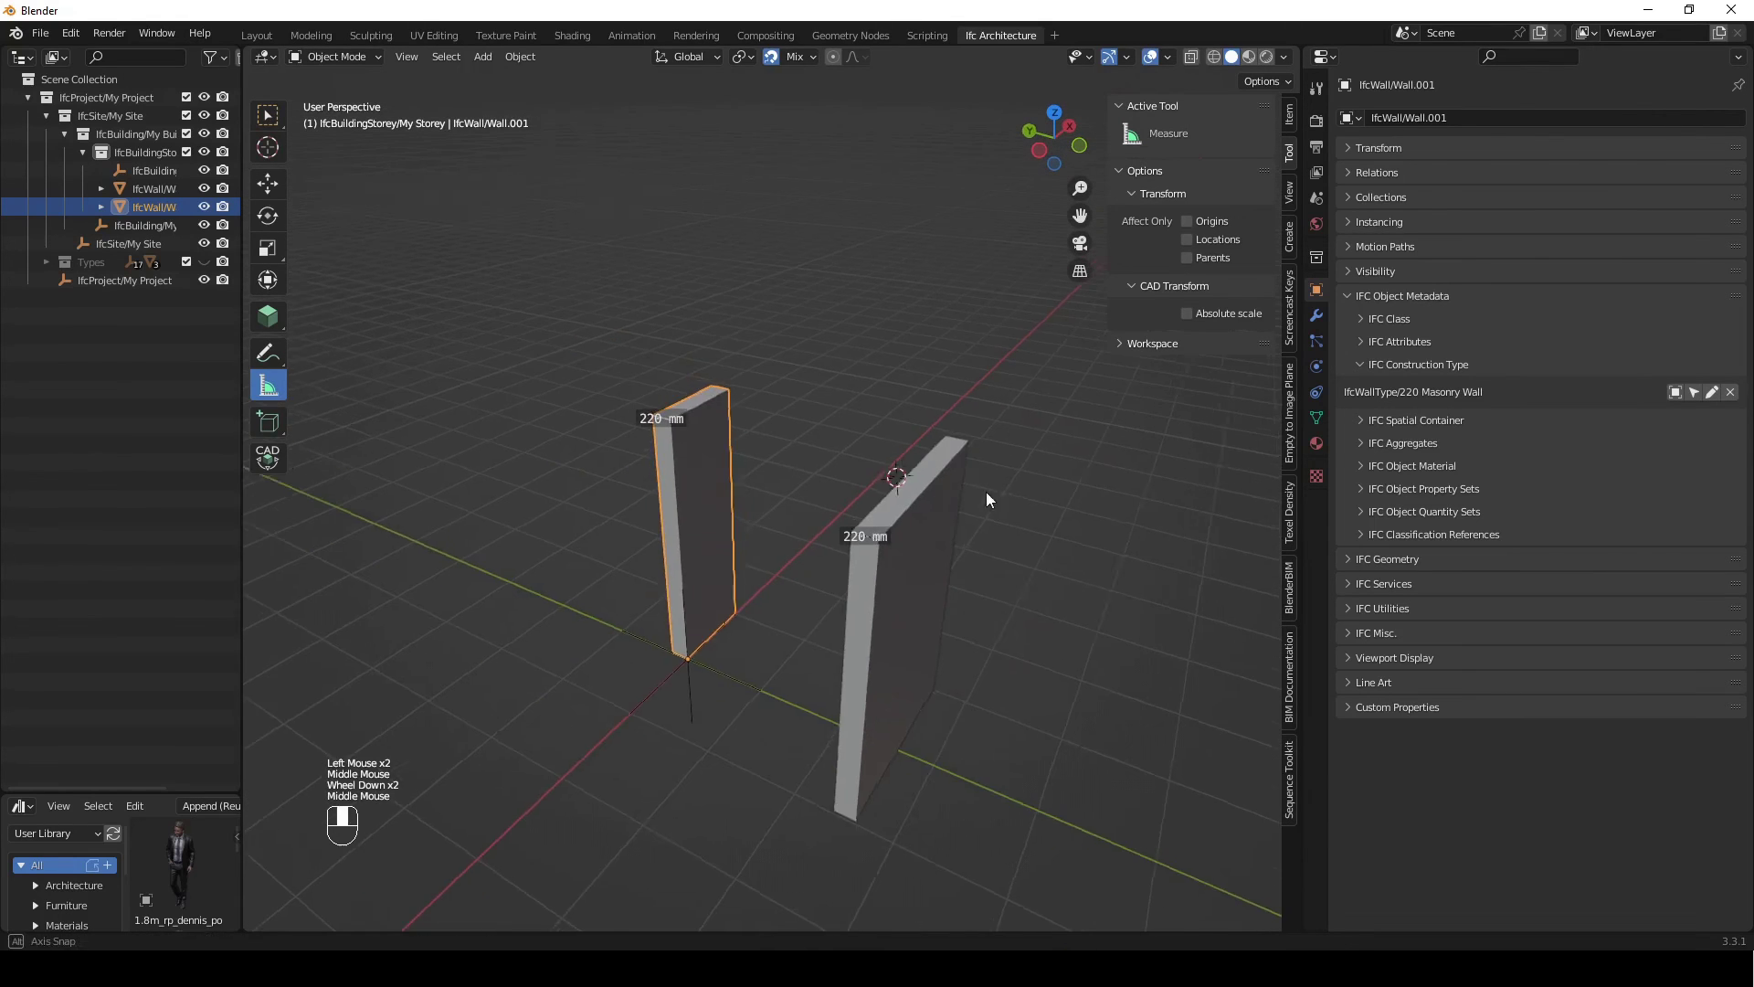